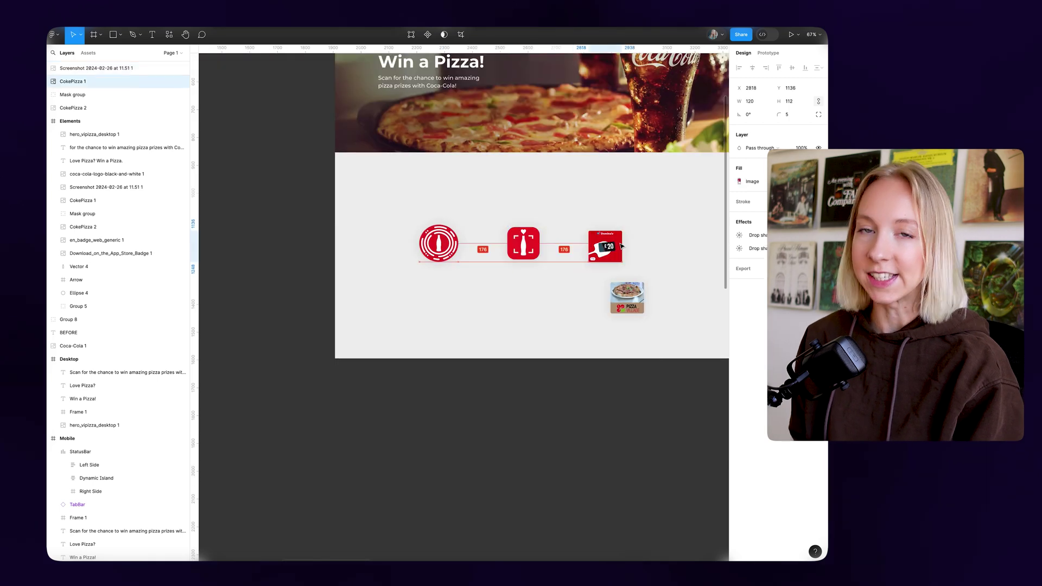
pyautogui.scroll(3, 586, 254)
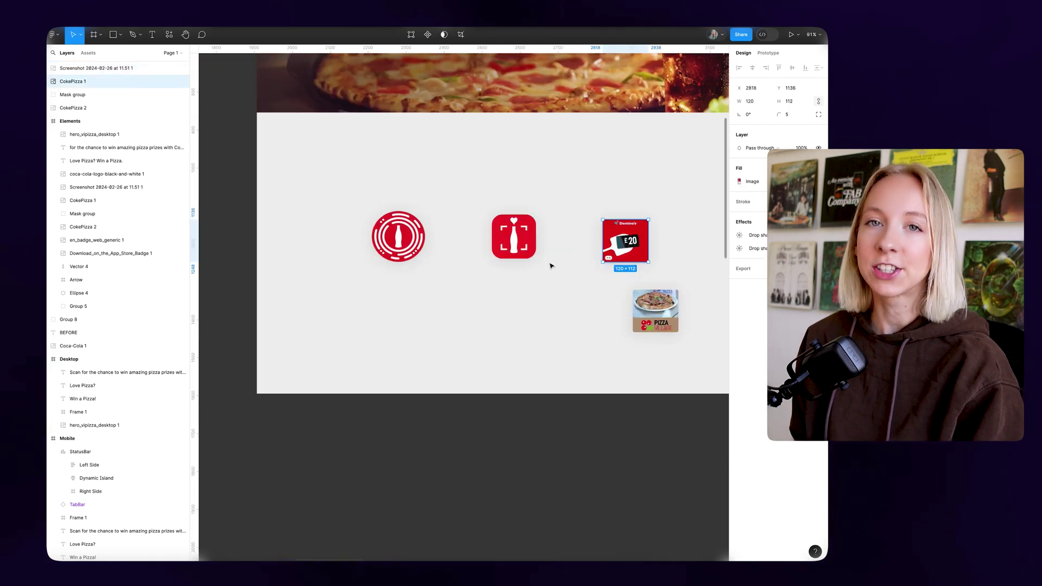
pyautogui.click(521, 255)
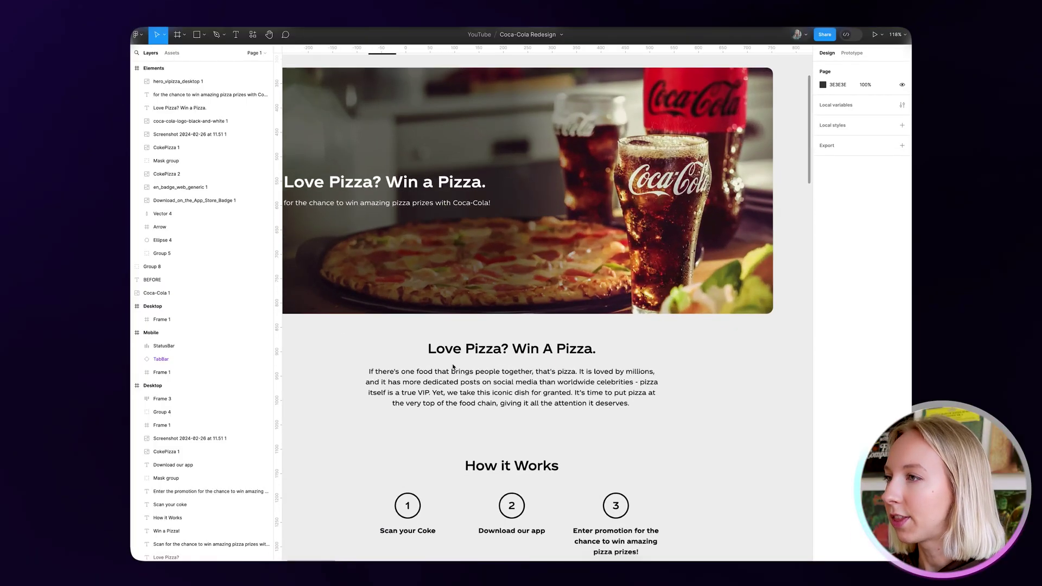
# - Examine the original desktop page's hero banner, introduction, How it Works steps and prize cards
pyautogui.scroll(-1, 523, 202)
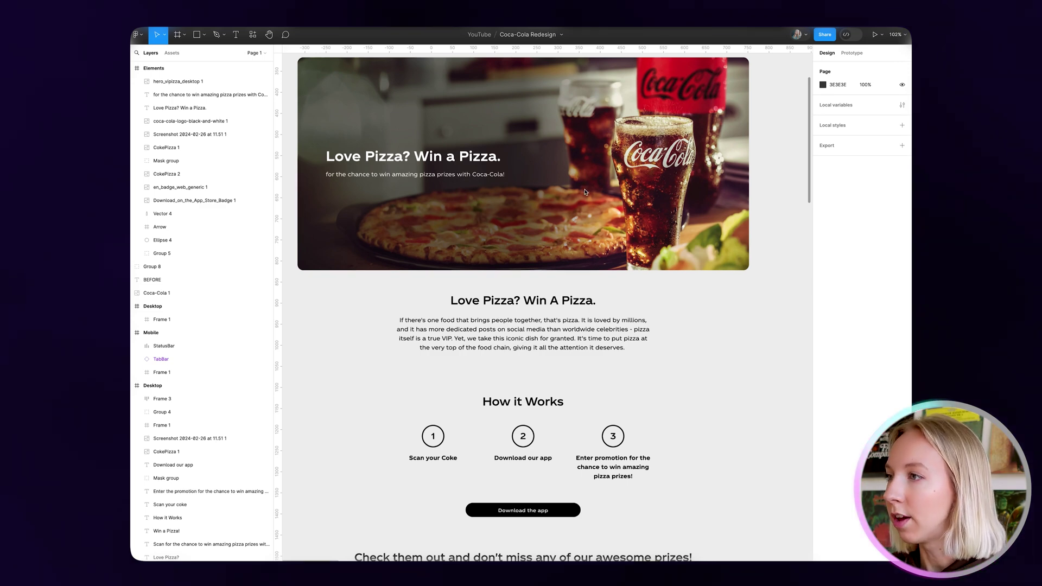
pyautogui.scroll(-10, 585, 191)
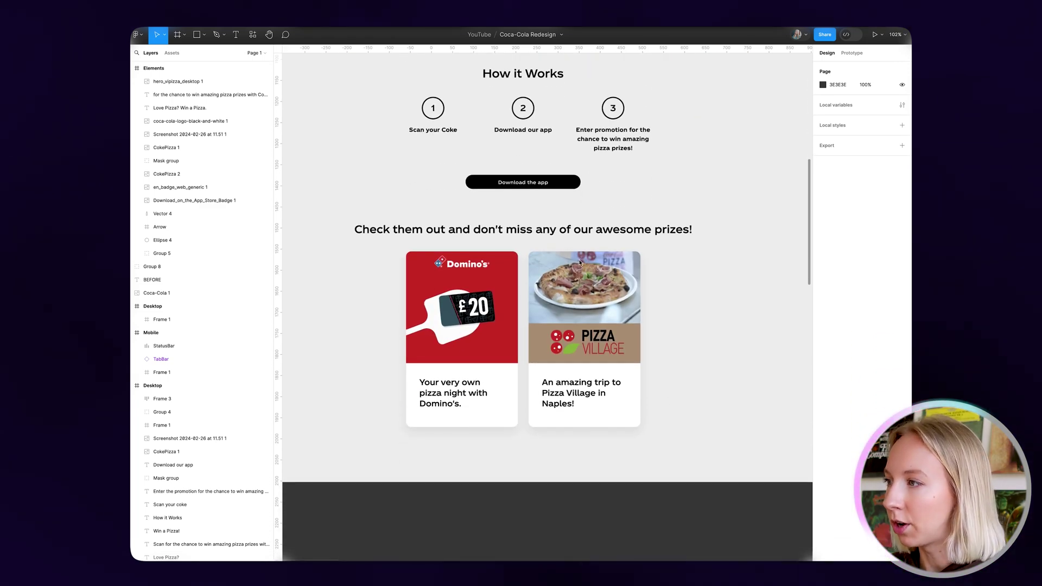
pyautogui.scroll(10, 514, 278)
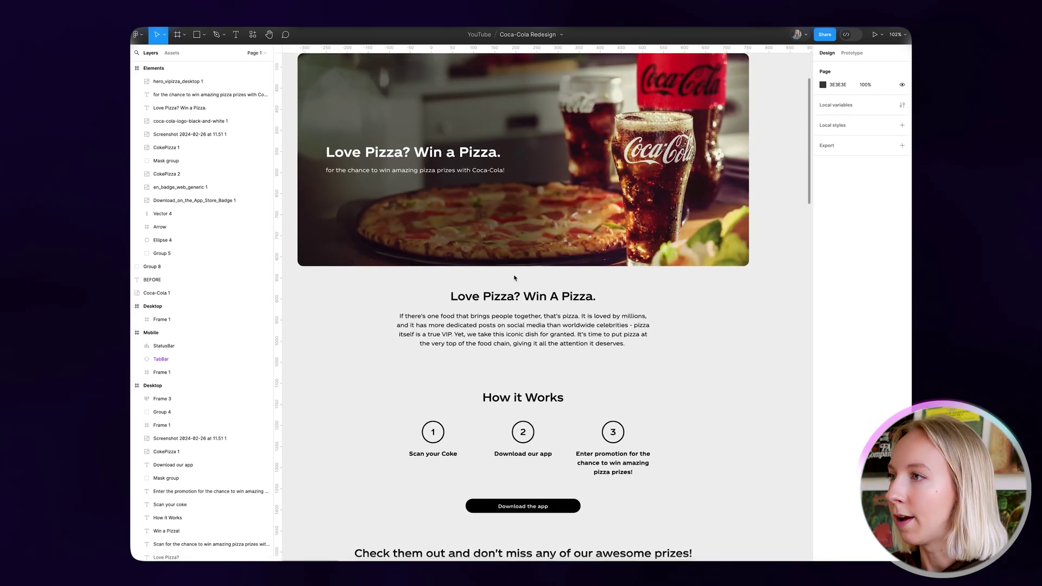
pyautogui.scroll(-2, 515, 278)
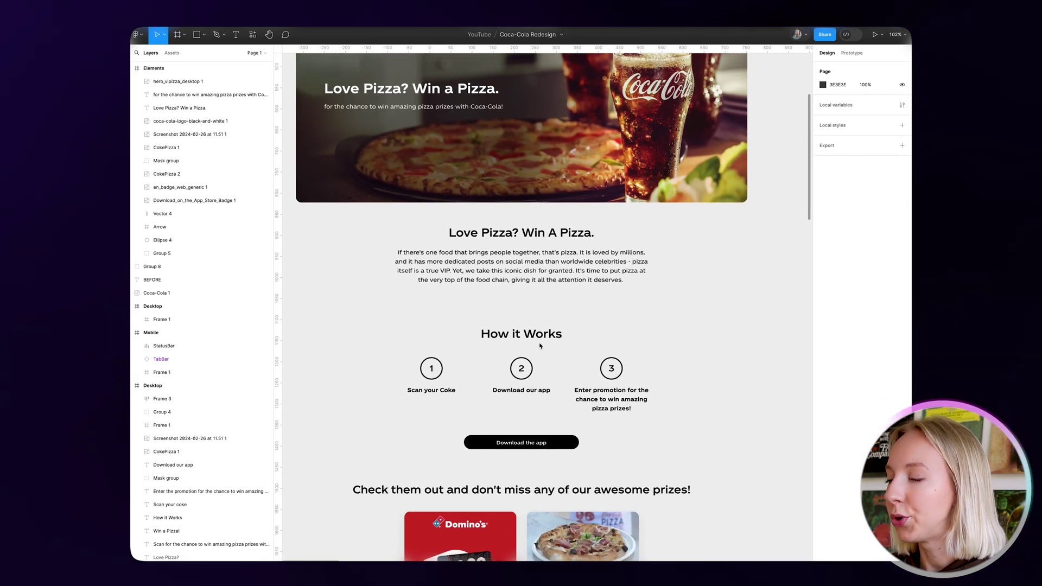
pyautogui.scroll(-4, 520, 404)
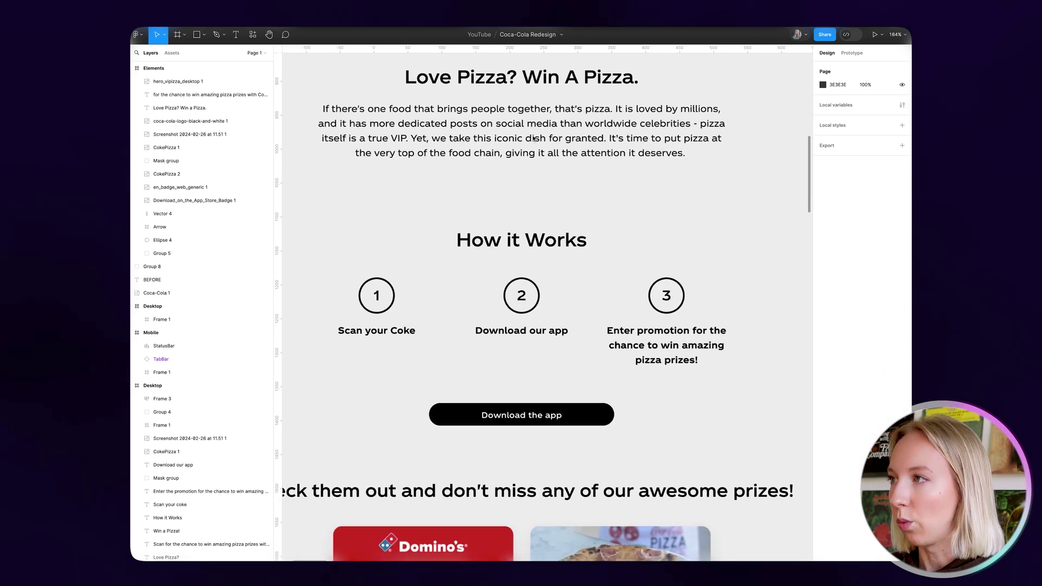
pyautogui.scroll(5, 534, 139)
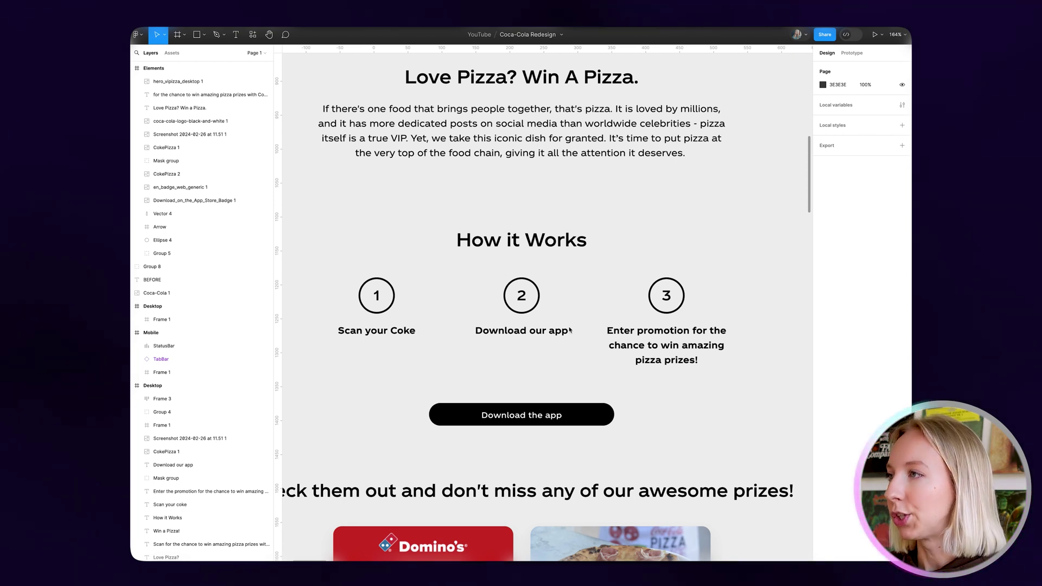
pyautogui.scroll(-5, 569, 330)
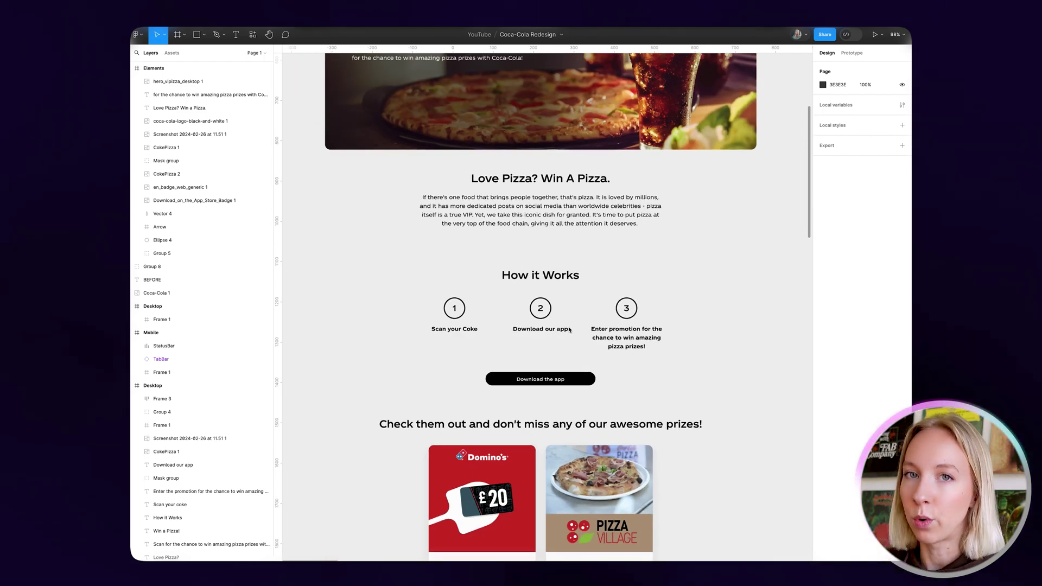
pyautogui.scroll(2, 566, 329)
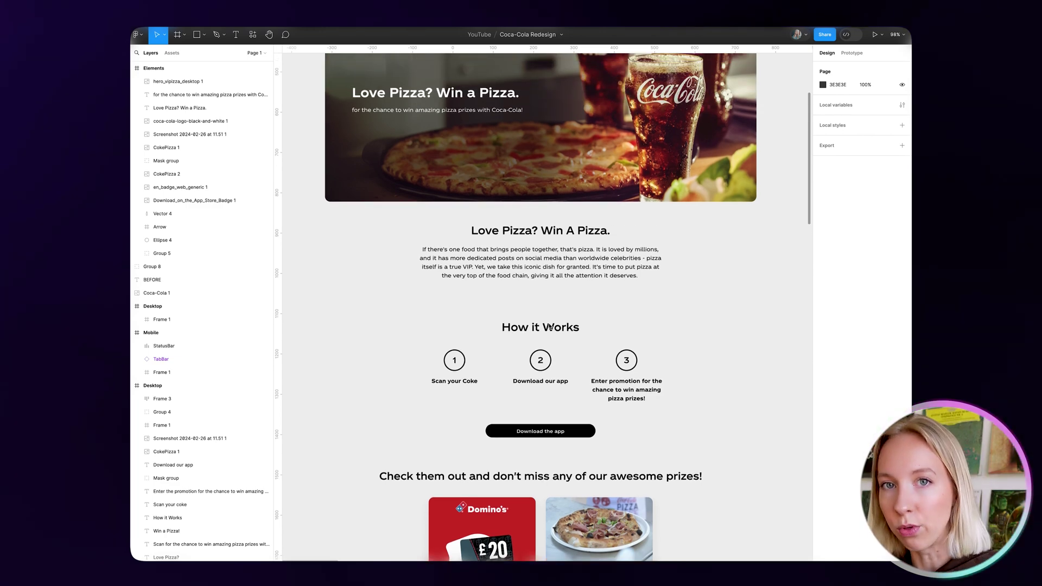
pyautogui.scroll(-2, 550, 328)
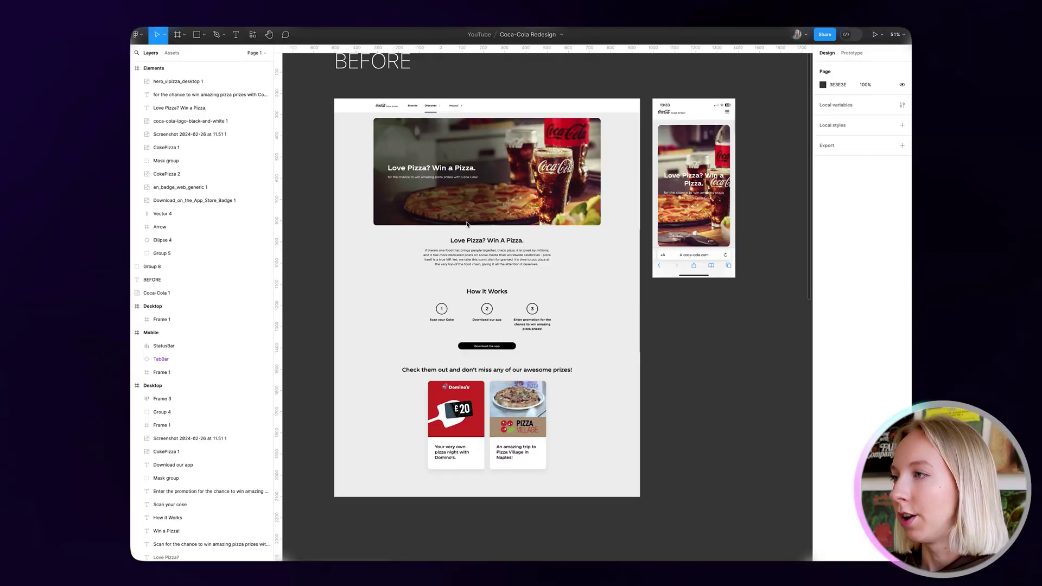
pyautogui.scroll(5, 430, 165)
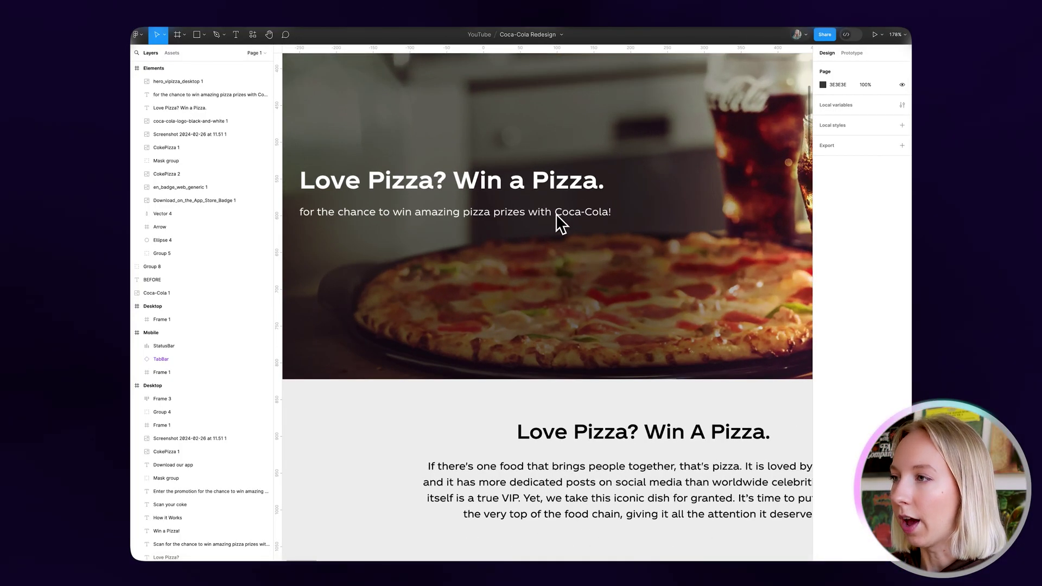
pyautogui.scroll(1, 556, 216)
pyautogui.hscroll(-1, 556, 216)
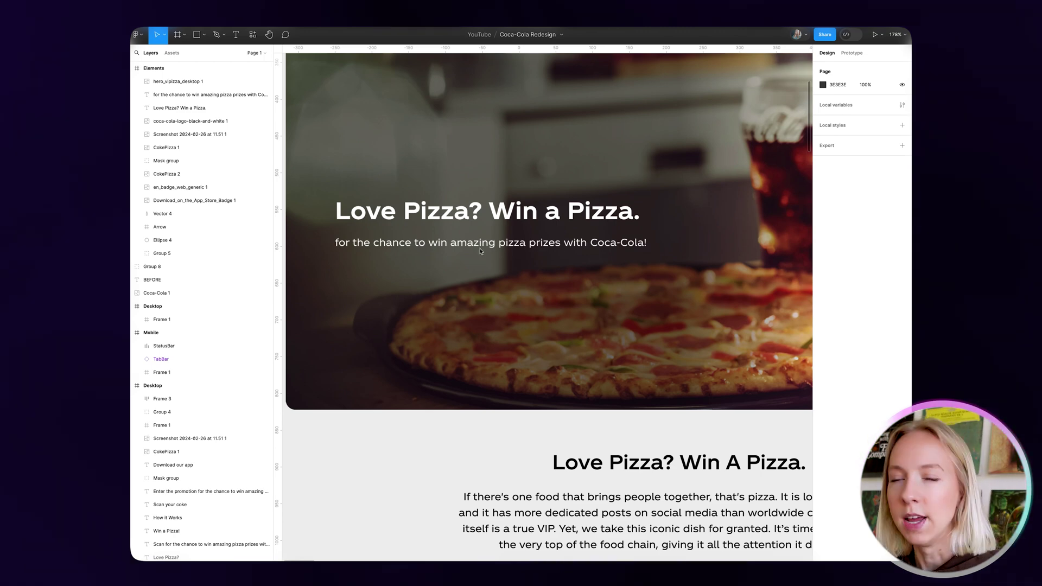
pyautogui.scroll(-10, 400, 261)
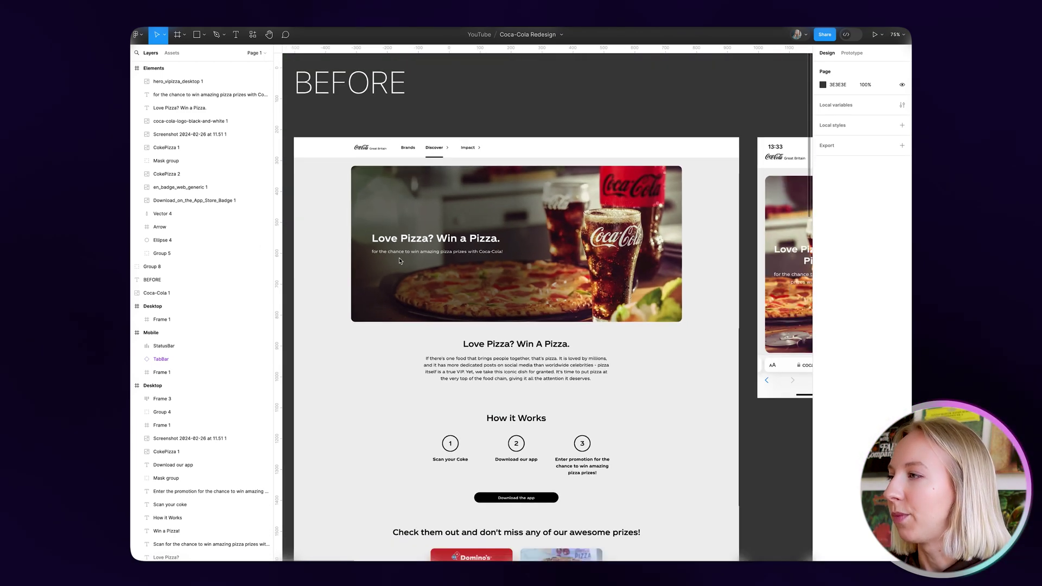
# - Copy the "Love Pizza? Win a Pizza." heading and its subtitle from the Elements frame into the empty Desktop frame, left-aligned with the logo
pyautogui.hscroll(10, 400, 261)
pyautogui.scroll(-5, 400, 261)
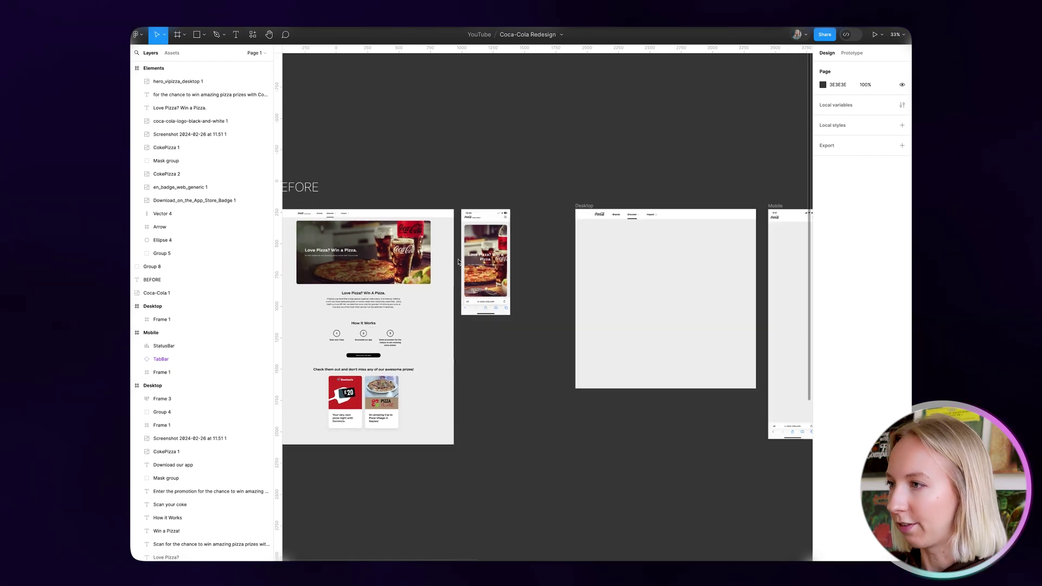
pyautogui.scroll(-5, 424, 326)
pyautogui.scroll(5, 447, 276)
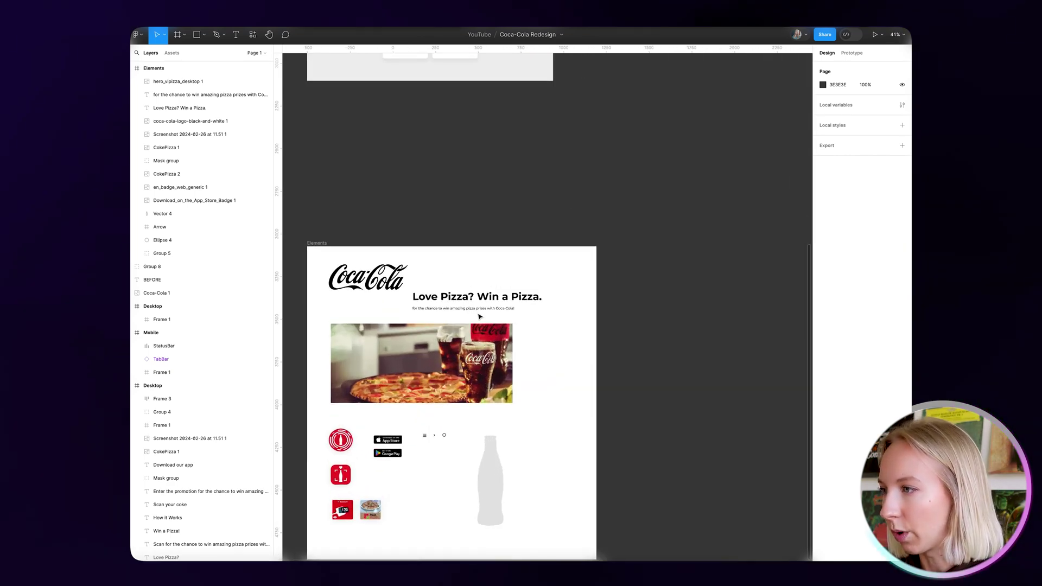
pyautogui.moveTo(446, 286); pyautogui.dragTo(637, 68)
pyautogui.scroll(-5, 455, 307)
pyautogui.scroll(3, 685, 113)
pyautogui.scroll(10, 644, 206)
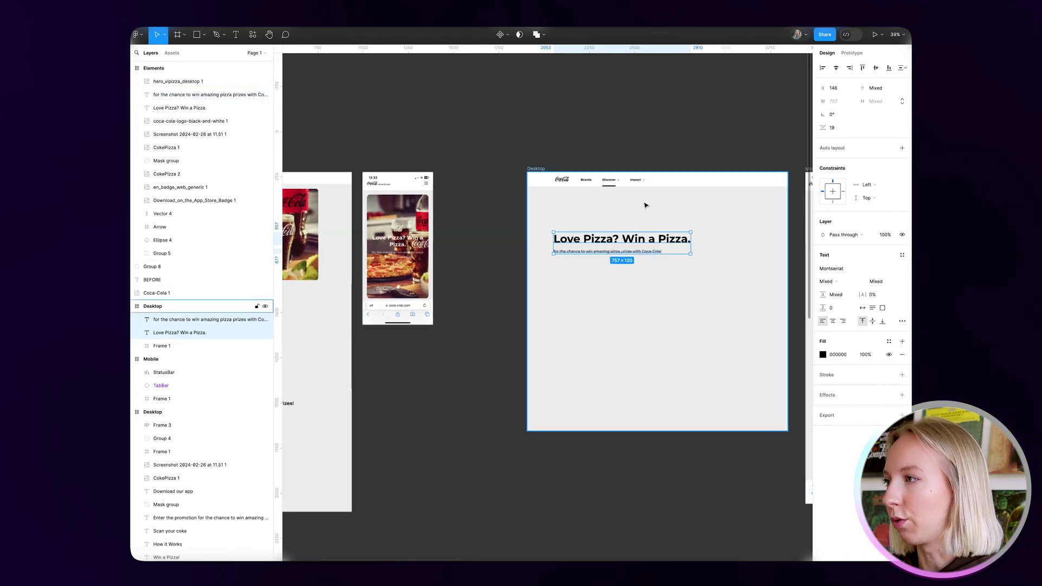
pyautogui.moveTo(452, 218)
pyautogui.mouseDown()
pyautogui.moveTo(470, 217)
pyautogui.moveTo(458, 215)
pyautogui.mouseUp()
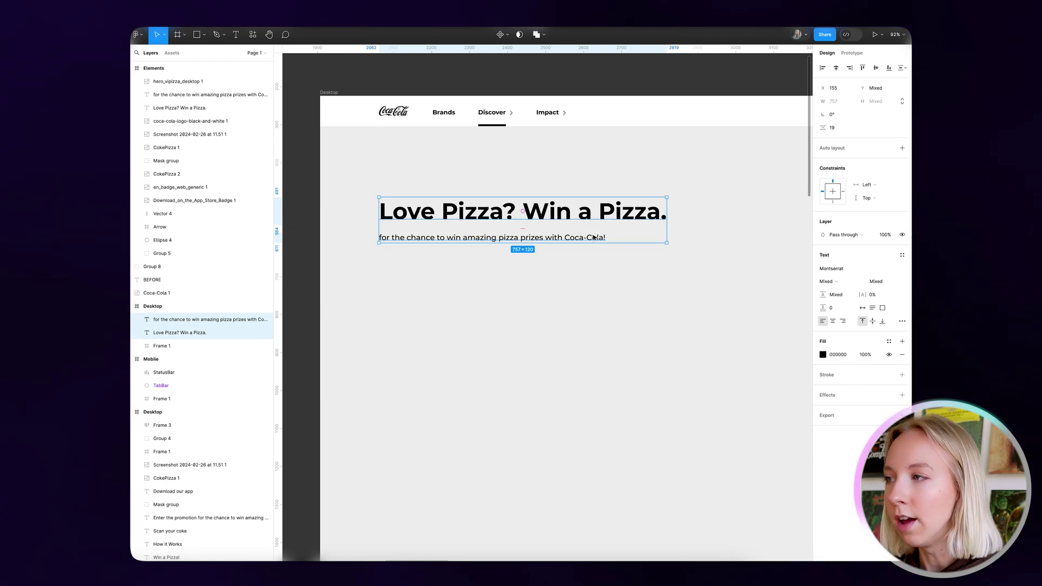
pyautogui.click(527, 271)
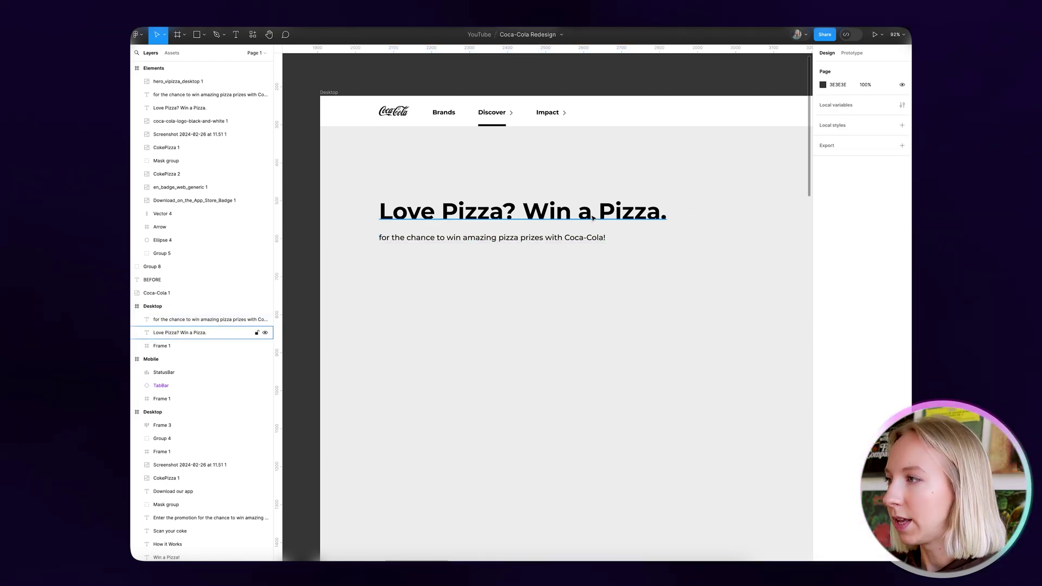
# - Shorten the heading in the Desktop frame to "Win a Pizza!"
pyautogui.doubleClick(560, 217)
pyautogui.click(529, 217)
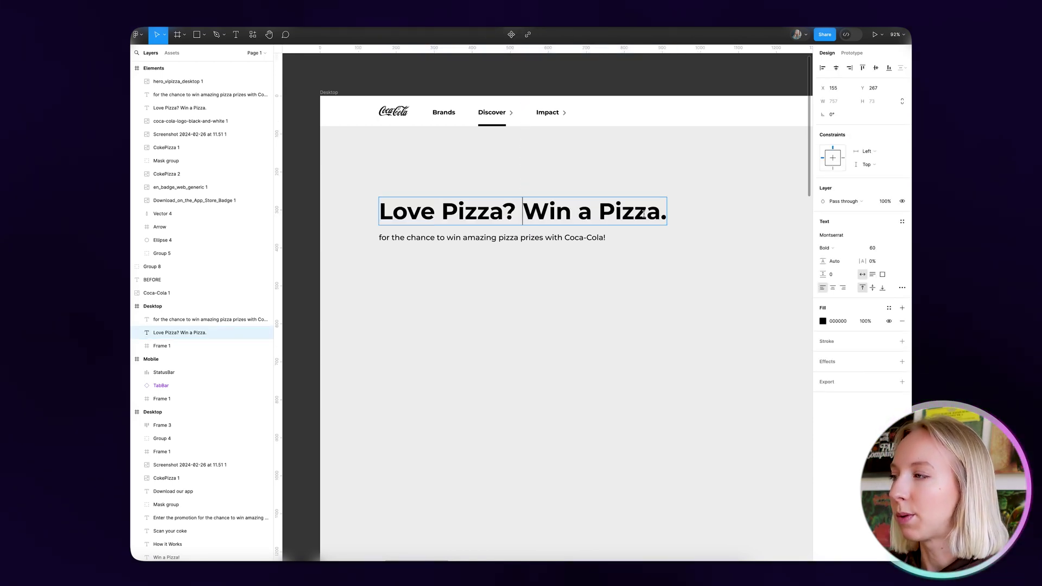
pyautogui.moveTo(665, 214); pyautogui.dragTo(380, 213)
pyautogui.moveTo(525, 213); pyautogui.dragTo(374, 205)
pyautogui.press('BackSpace')
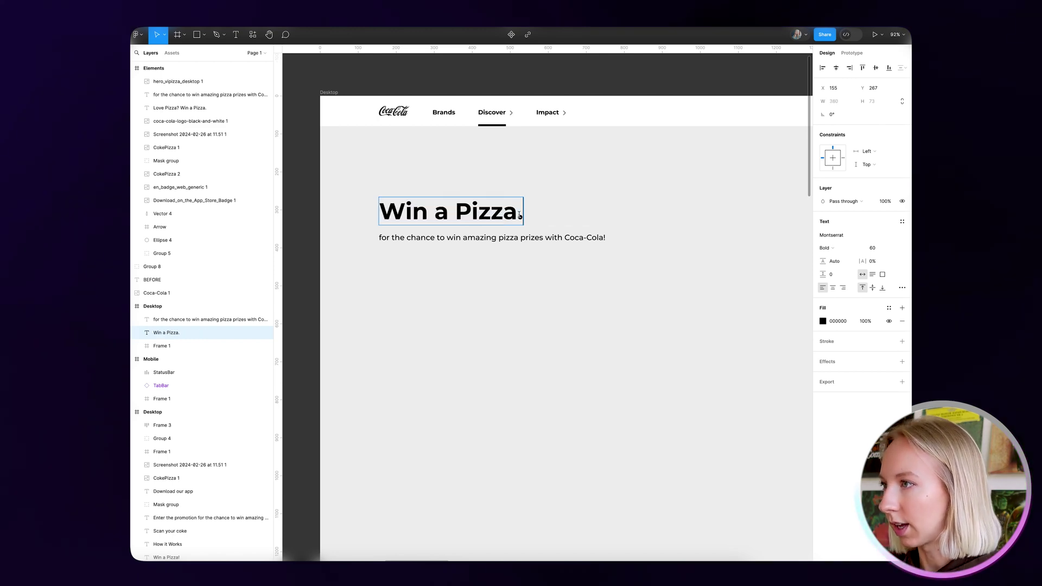
pyautogui.moveTo(521, 216); pyautogui.dragTo(514, 216)
pyautogui.write('!')
pyautogui.press('Escape')
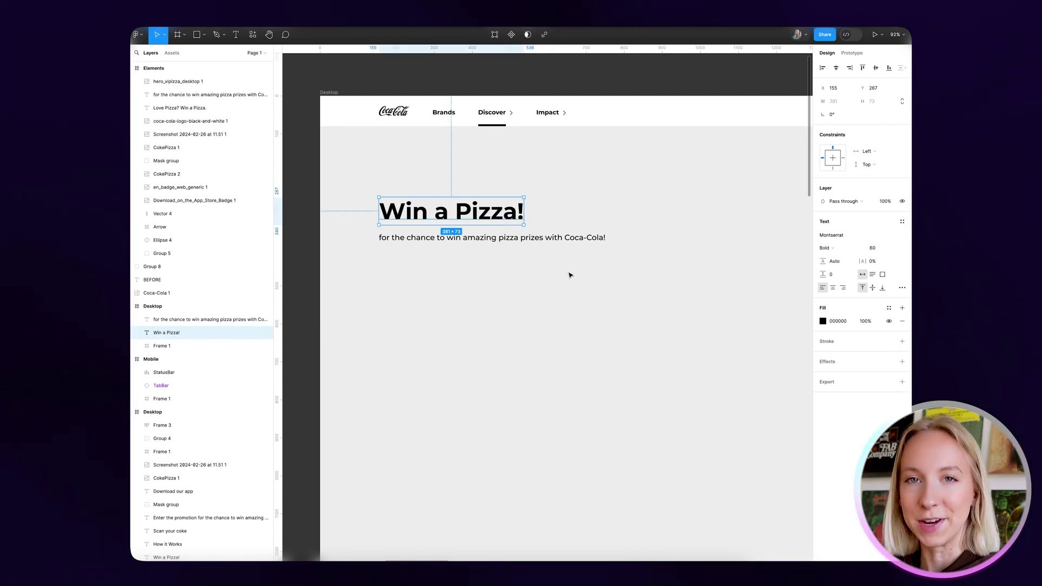
# - Duplicate the "Win a Pizza!" heading directly above itself and change the copy's text to "Love Pizza?"
pyautogui.moveTo(453, 218); pyautogui.dragTo(454, 186)
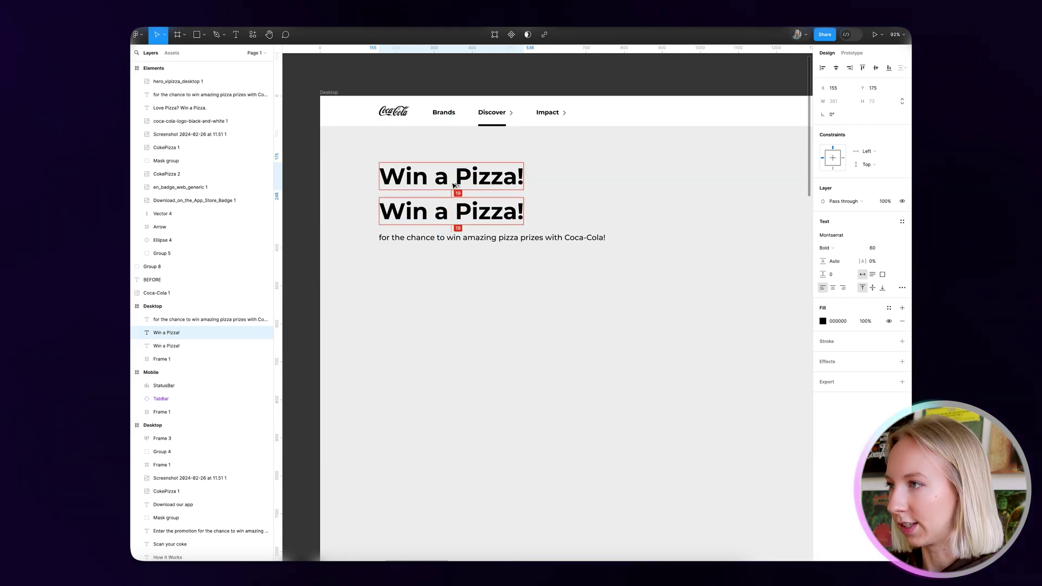
pyautogui.tripleClick(441, 180)
pyautogui.write('Lo')
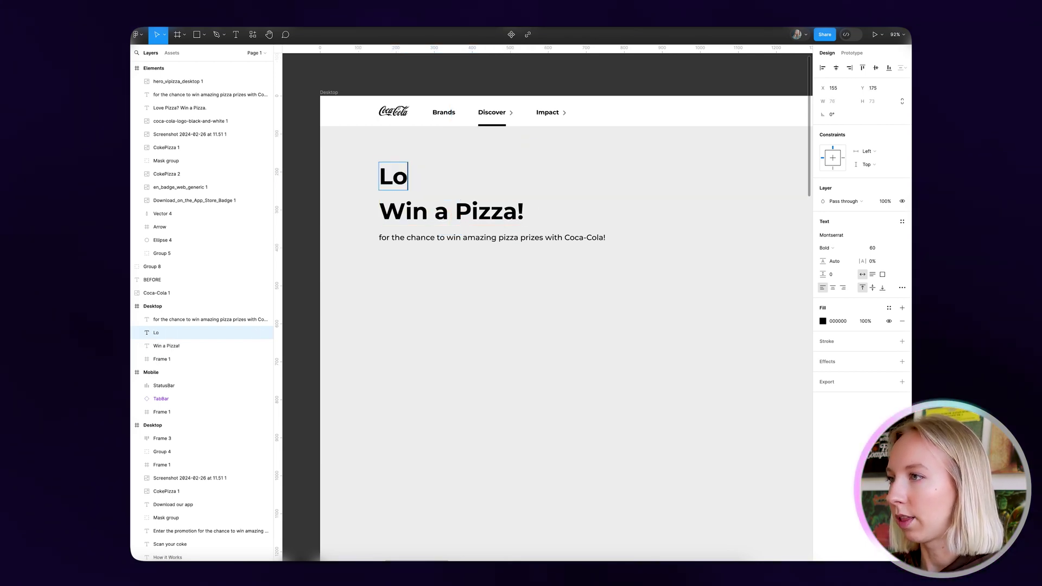
pyautogui.write('ve Pizza?')
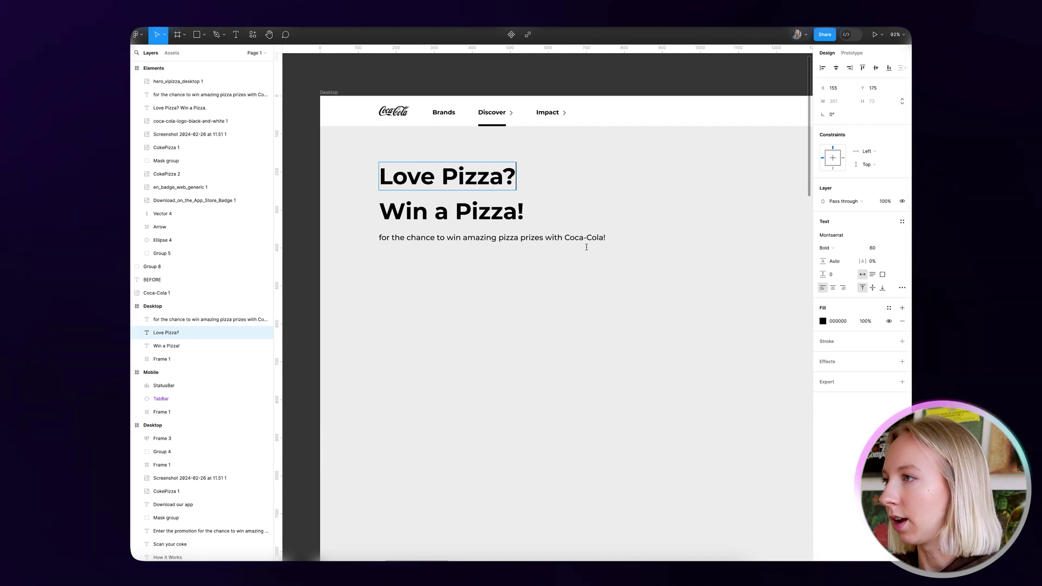
pyautogui.press('Escape')
# - Set the "Love Pizza?" text to size 30 and move it down close above the main heading, at Y 211
pyautogui.click(886, 250)
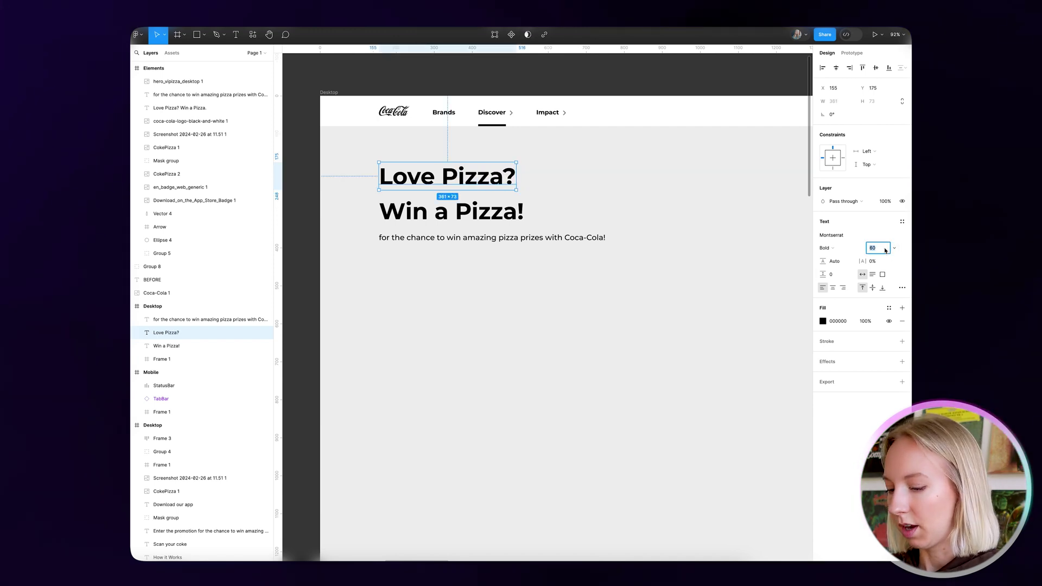
pyautogui.write('30')
pyautogui.press('Return')
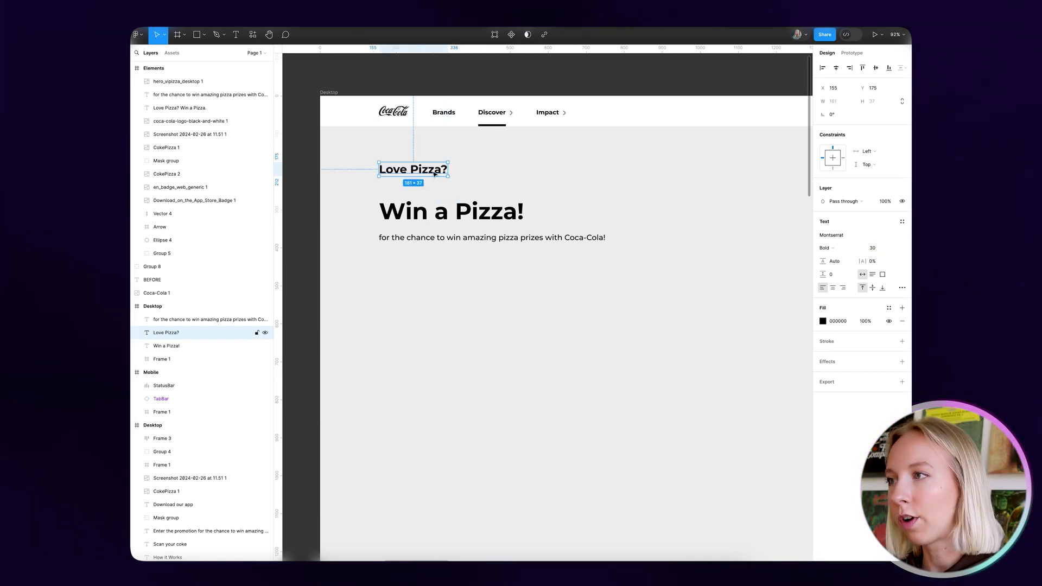
pyautogui.moveTo(434, 185); pyautogui.dragTo(434, 189)
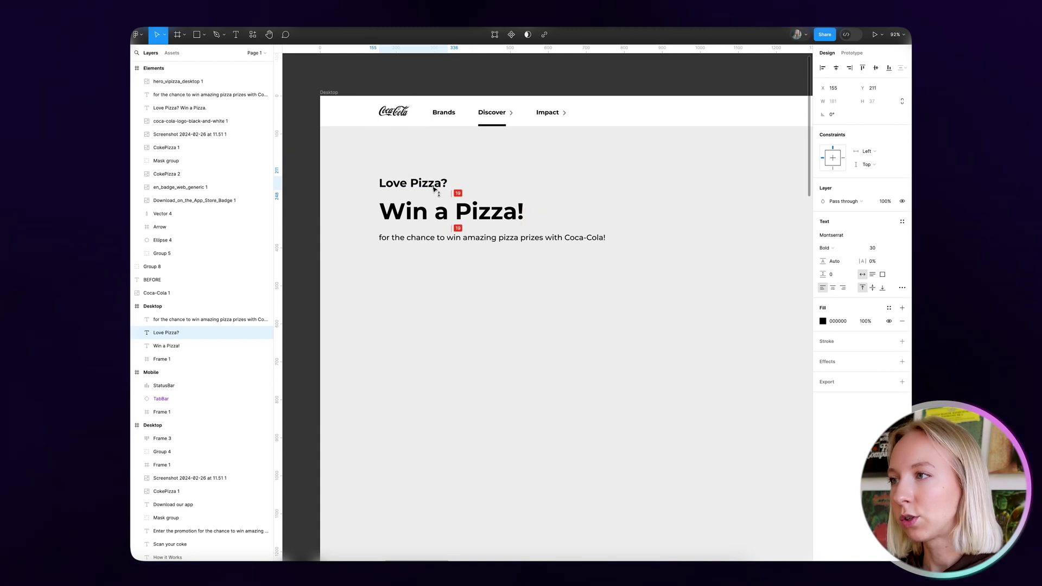
pyautogui.click(419, 218)
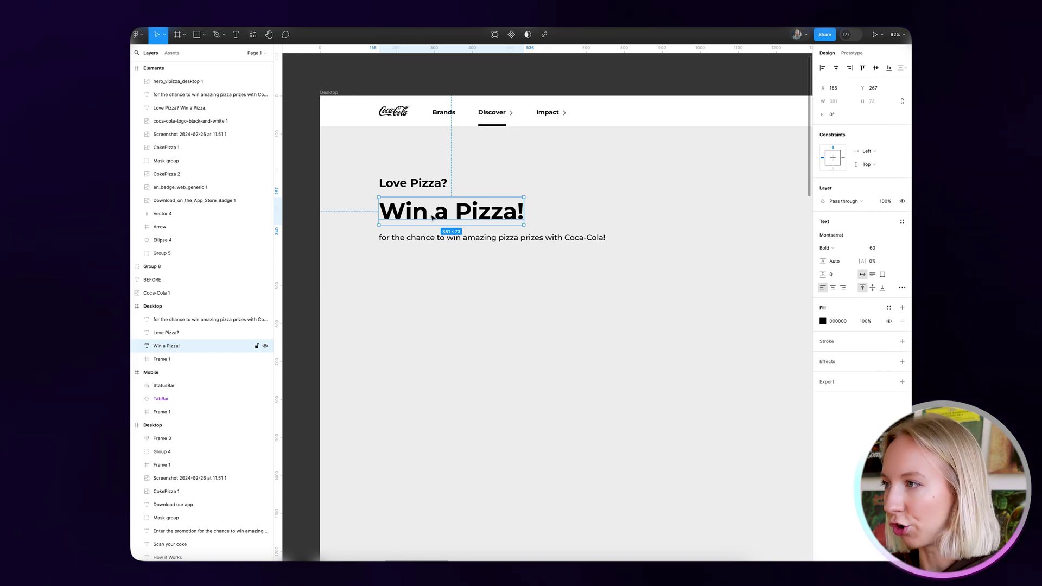
# - Add the word "Scan" at the start of the subtitle so it reads "Scan for the chance to win amazing pizza prizes with Coca-Cola!"
pyautogui.click(458, 256)
pyautogui.doubleClick(445, 241)
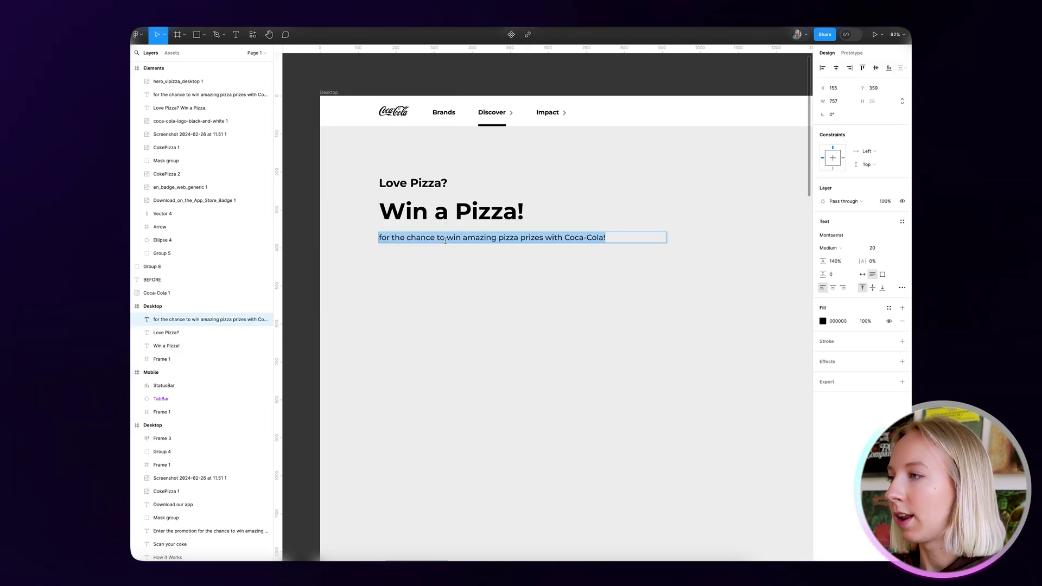
pyautogui.click(380, 237)
pyautogui.write('Scan')
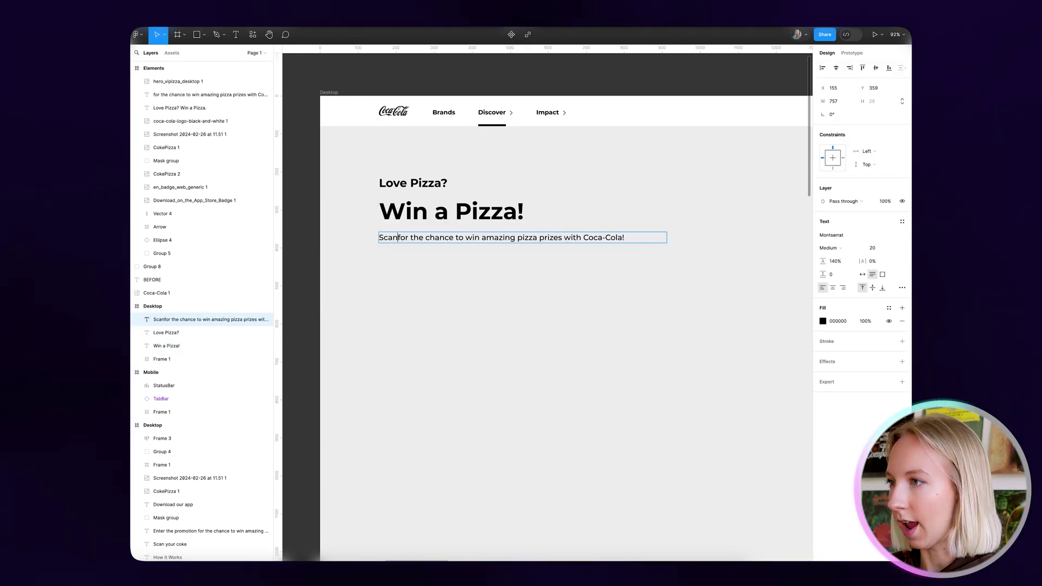
pyautogui.press('Escape')
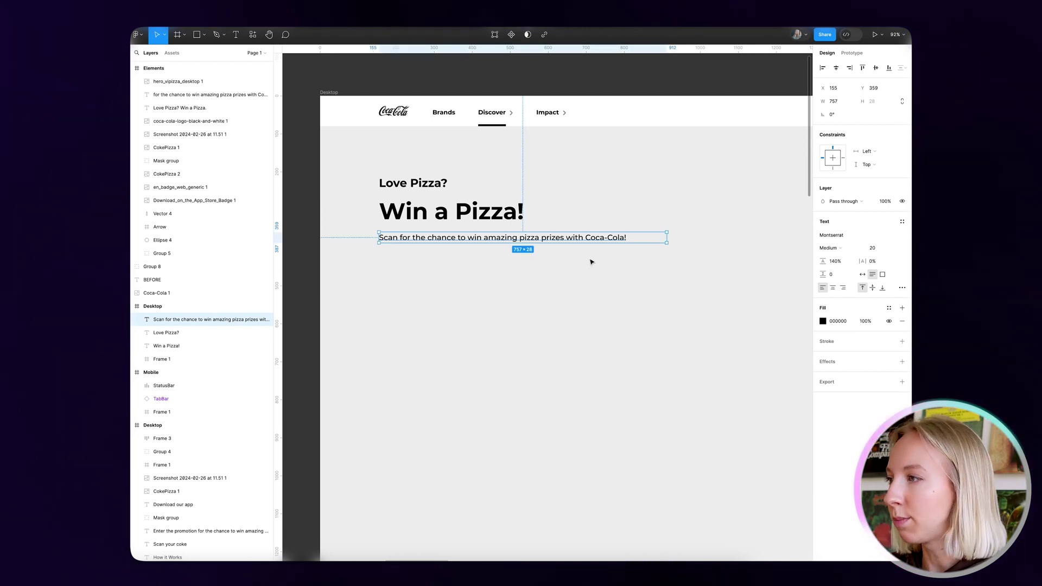
# - Narrow the subtitle's text box to about the heading's width so the sentence wraps onto two lines
pyautogui.click(591, 263)
pyautogui.click(658, 241)
pyautogui.click(341, 207)
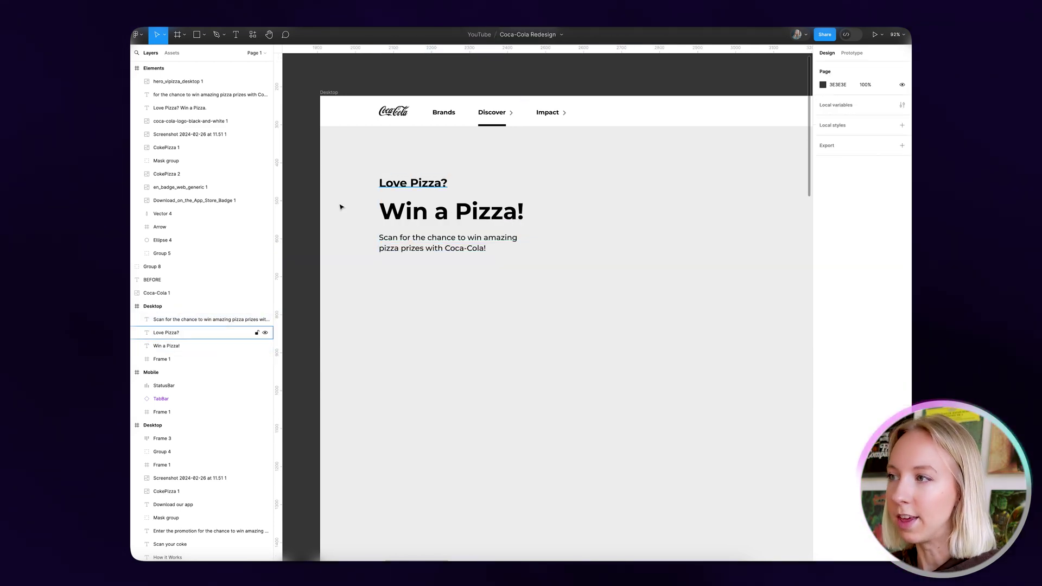
pyautogui.scroll(-3, 408, 201)
pyautogui.scroll(3, 419, 239)
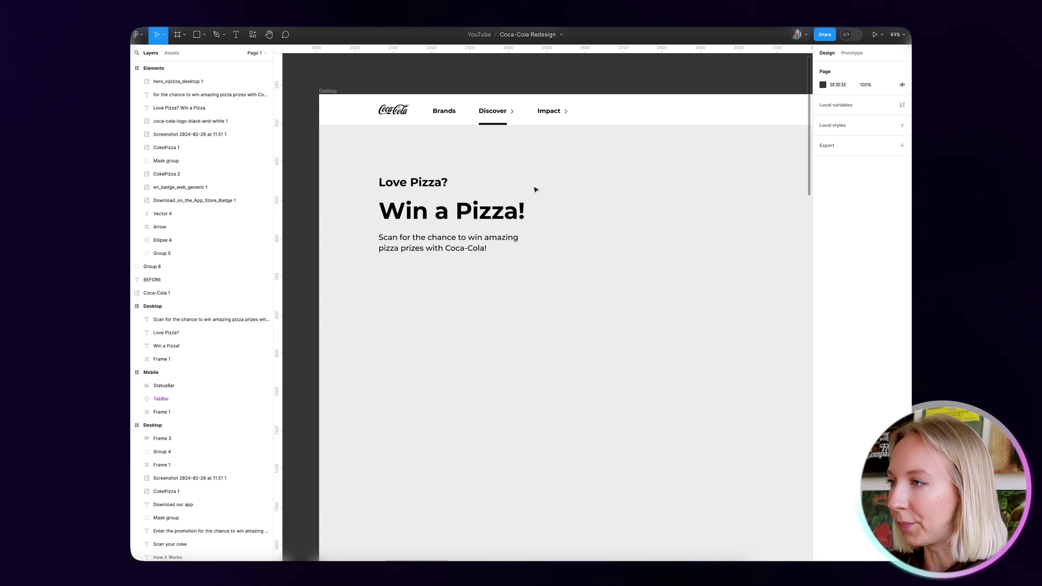
pyautogui.scroll(-5, 496, 204)
pyautogui.hscroll(-5, 496, 205)
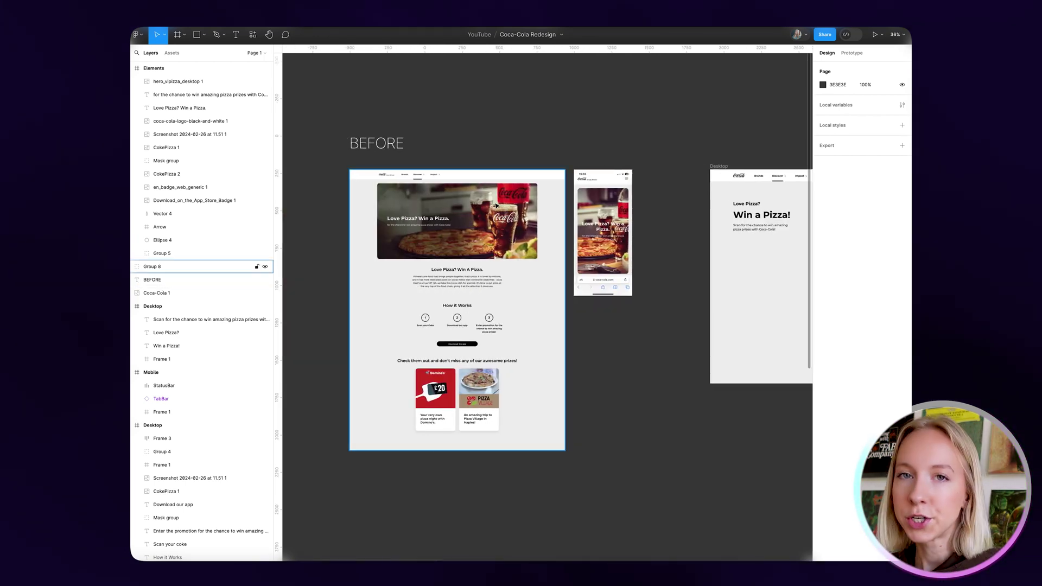
# - Examine how readable the text is over the hero images in the original desktop and mobile designs
pyautogui.hscroll(2, 521, 206)
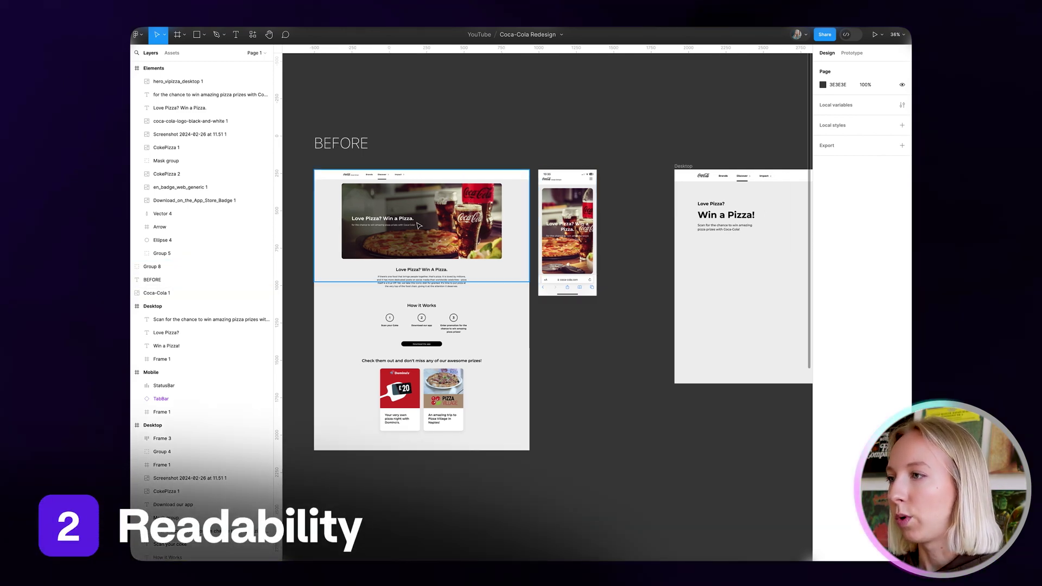
pyautogui.scroll(5, 384, 222)
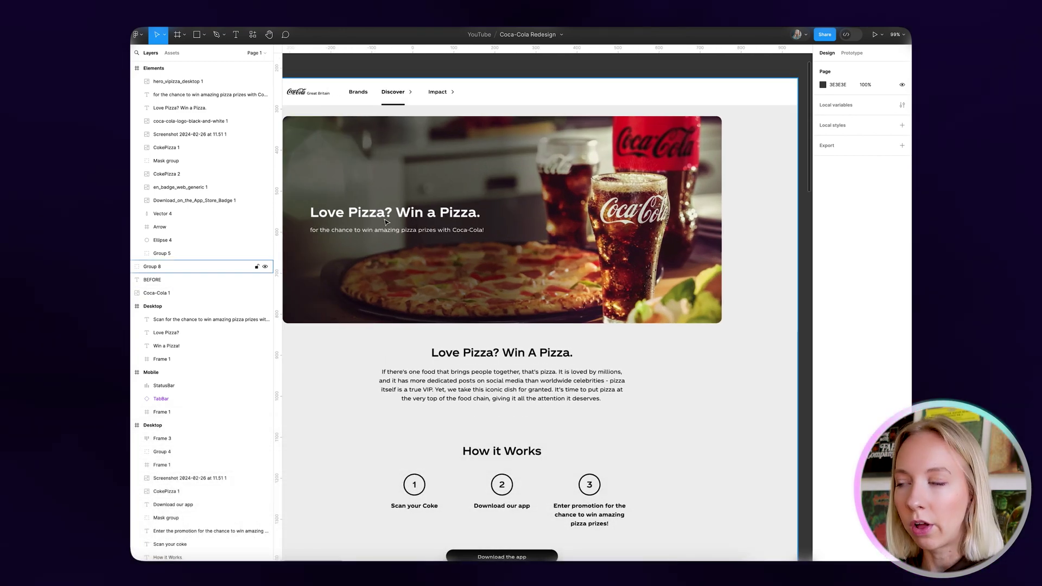
pyautogui.hscroll(10, 399, 222)
pyautogui.scroll(2, 551, 250)
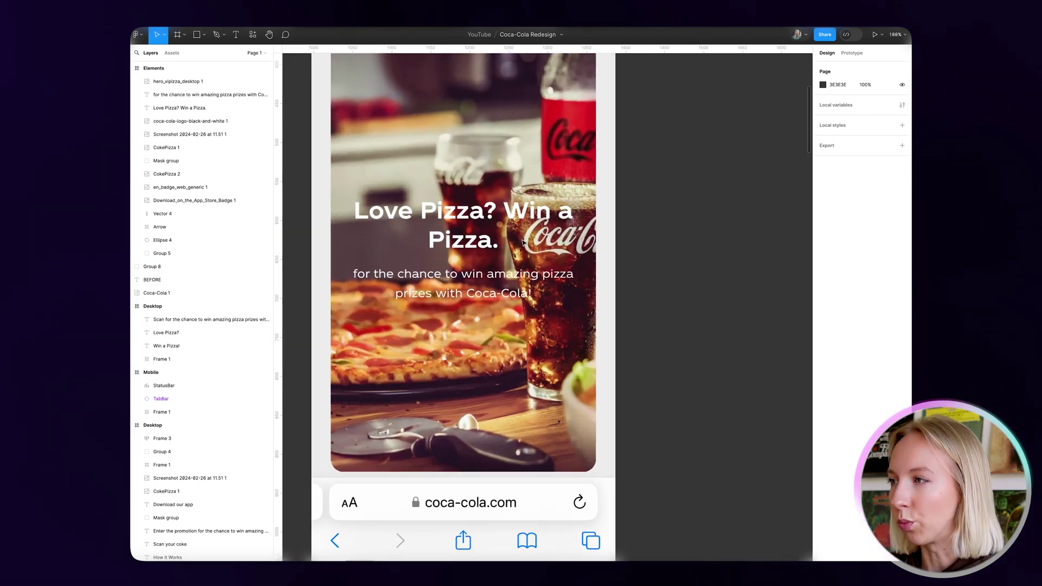
pyautogui.scroll(-8, 466, 216)
pyautogui.hscroll(-1, 466, 216)
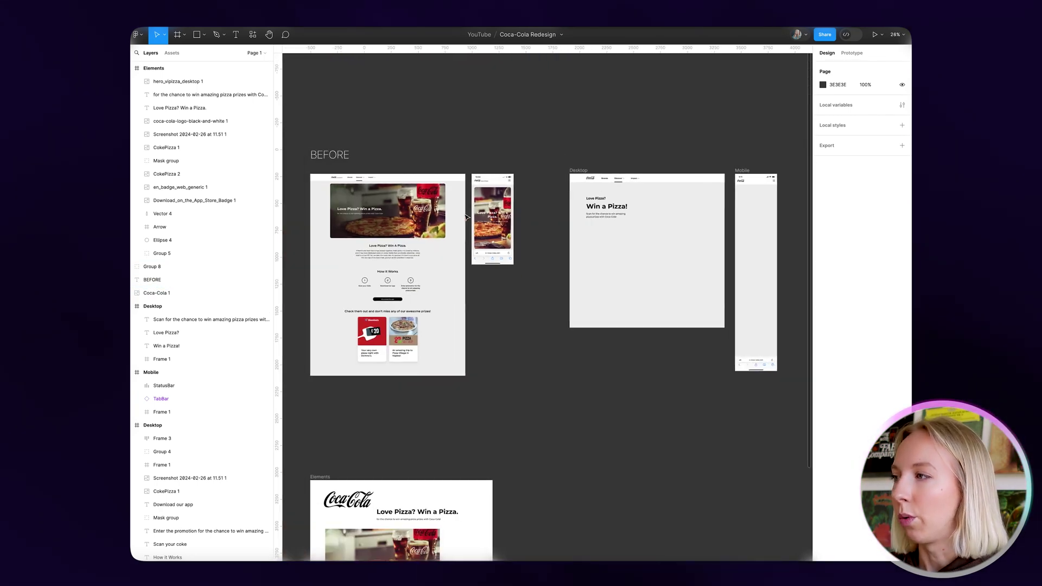
# - Copy the hero pizza image from the Elements frame and paste it into the redesigned Desktop frame
pyautogui.scroll(-6, 466, 216)
pyautogui.click(389, 316)
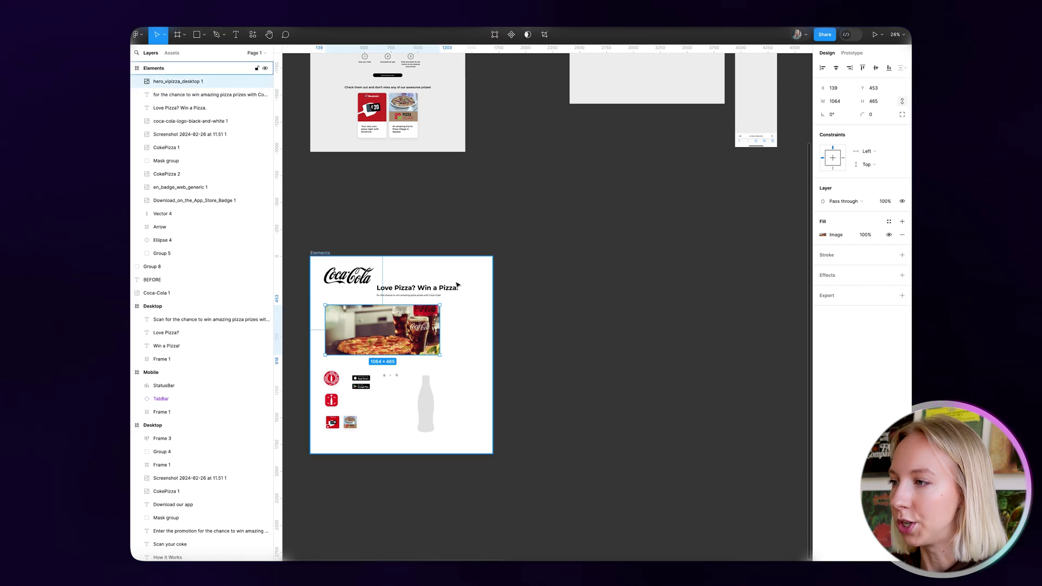
pyautogui.scroll(5, 458, 285)
pyautogui.hscroll(3, 457, 285)
pyautogui.scroll(3, 595, 80)
pyautogui.click(406, 103)
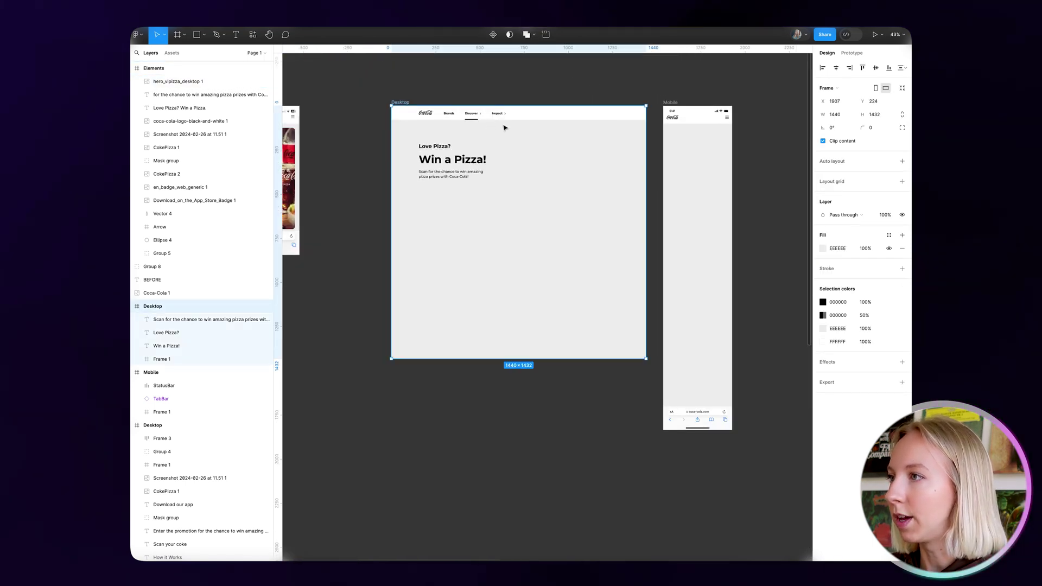
pyautogui.hotkey('ctrl', 'v')
# - Scale the hero image to 1442 × 630 from the Desktop frame's top-left corner and send it behind the text and navigation bar
pyautogui.scroll(2, 511, 131)
pyautogui.moveTo(513, 298); pyautogui.dragTo(487, 221)
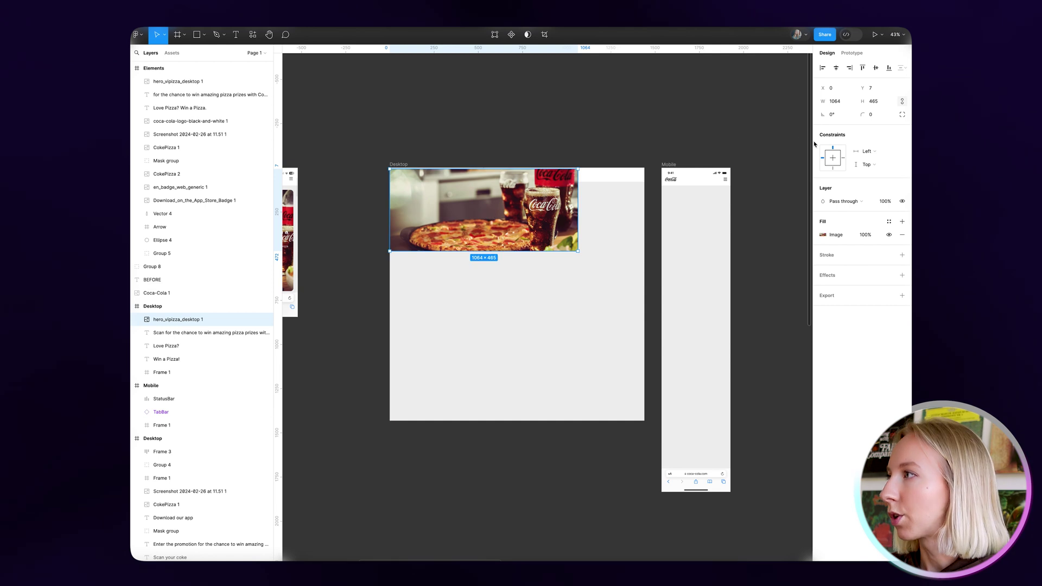
pyautogui.click(862, 67)
pyautogui.moveTo(578, 251); pyautogui.dragTo(627, 280)
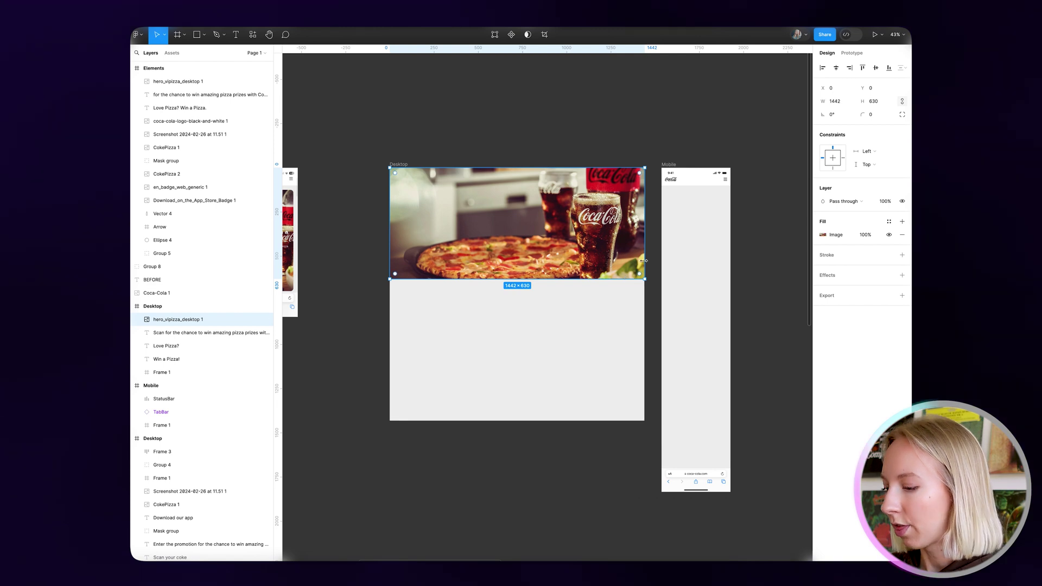
pyautogui.press('[')
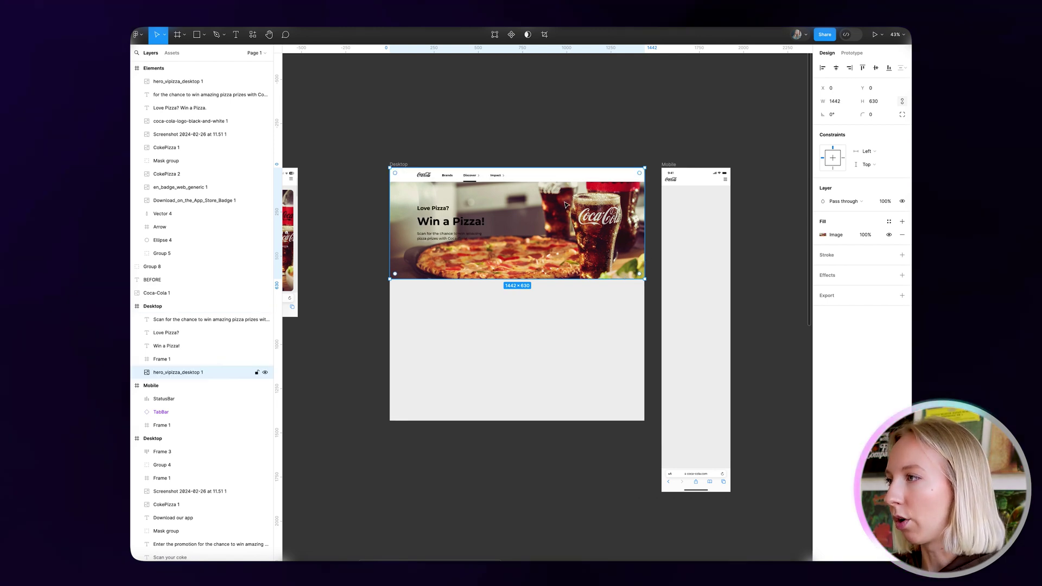
# - Change the fill of the "Love Pizza?", "Win a Pizza!" and subtitle texts to white (FFFFFF)
pyautogui.scroll(3, 567, 205)
pyautogui.click(384, 211)
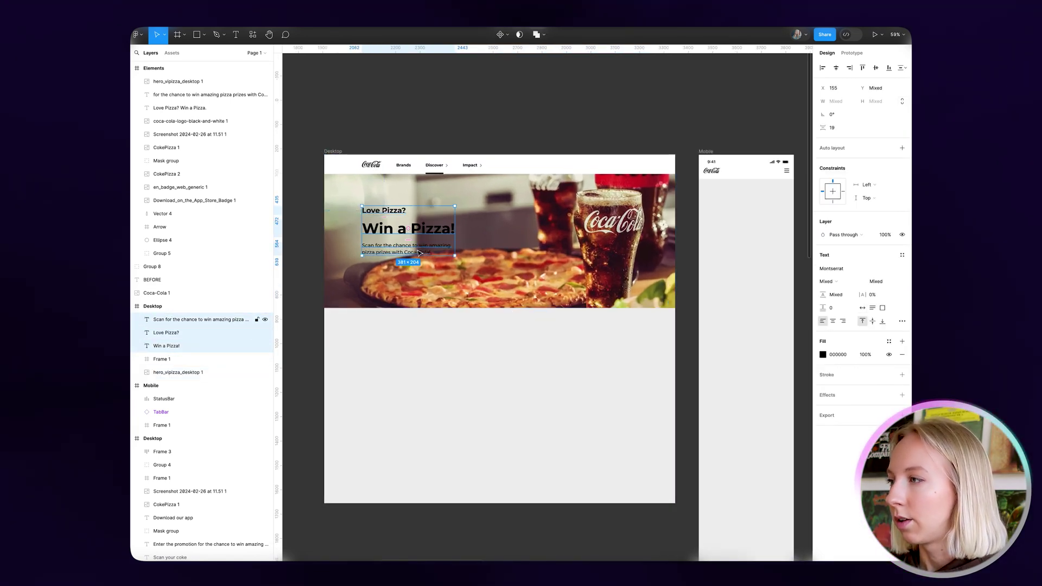
pyautogui.click(824, 355)
pyautogui.moveTo(732, 365); pyautogui.dragTo(709, 356)
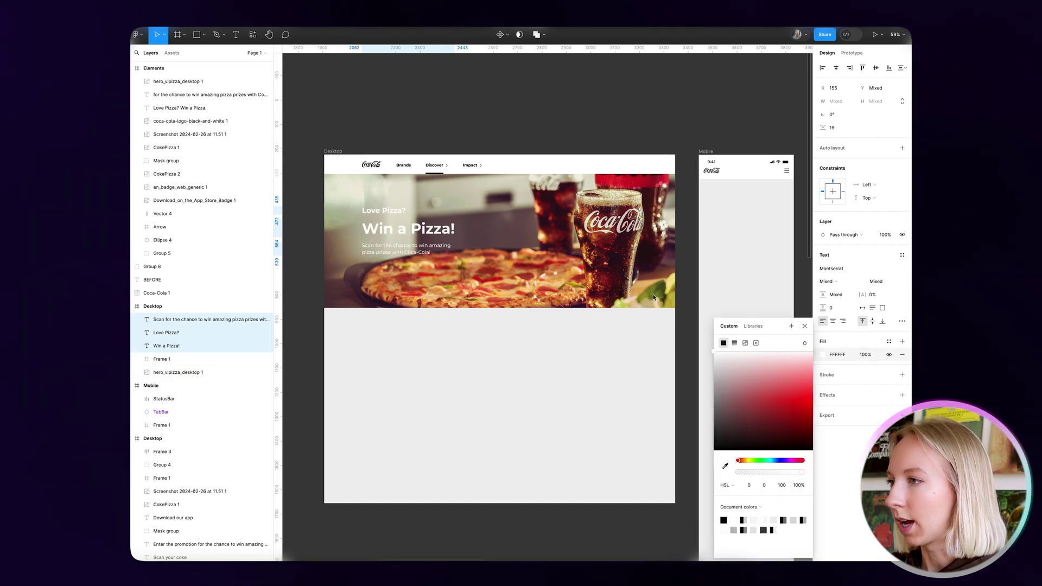
pyautogui.click(501, 385)
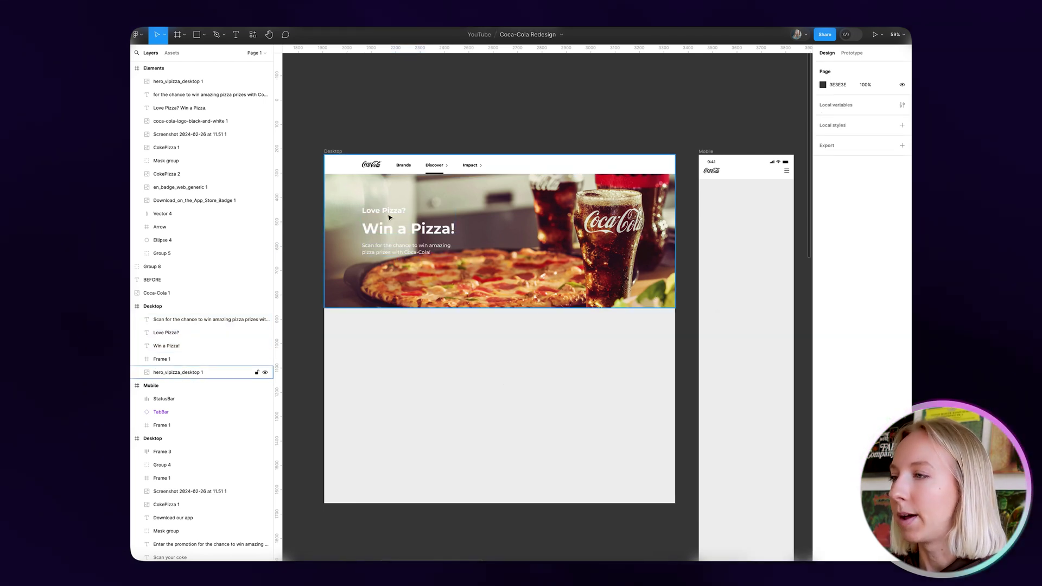
# - Add a black (000000) fill at 20% opacity over the desktop hero image
pyautogui.click(494, 244)
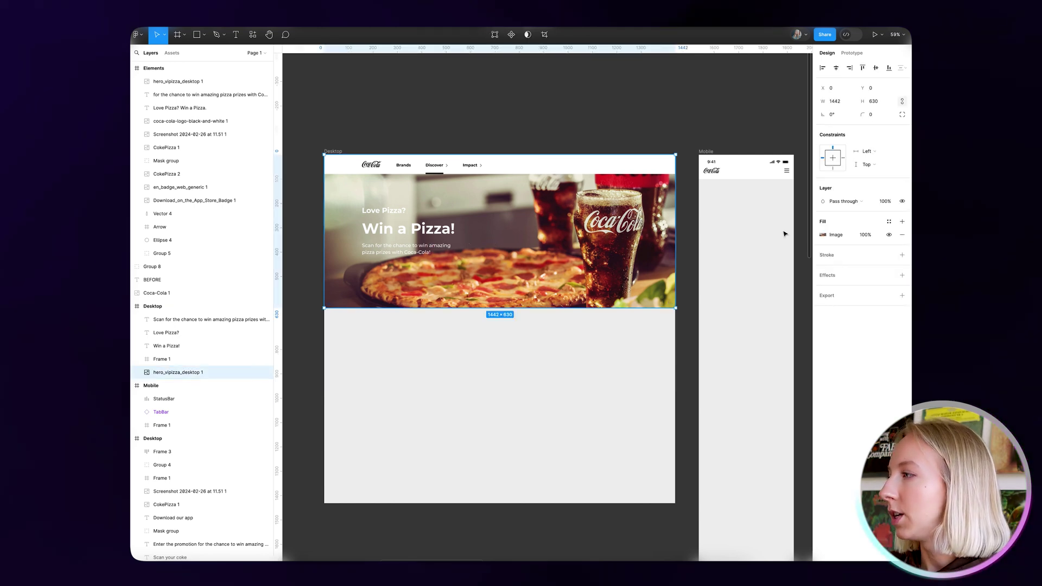
pyautogui.click(902, 222)
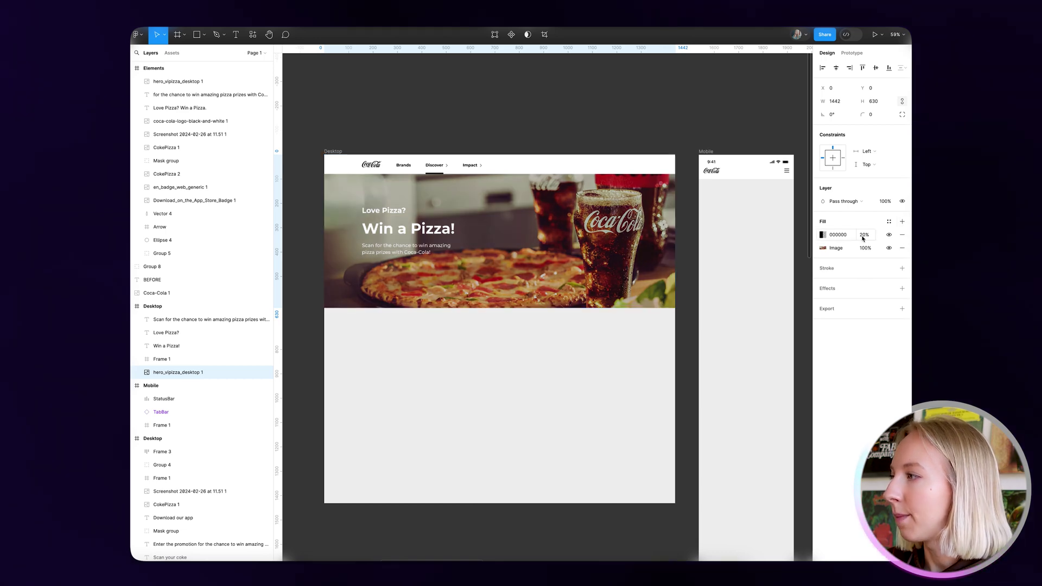
pyautogui.scroll(3, 796, 240)
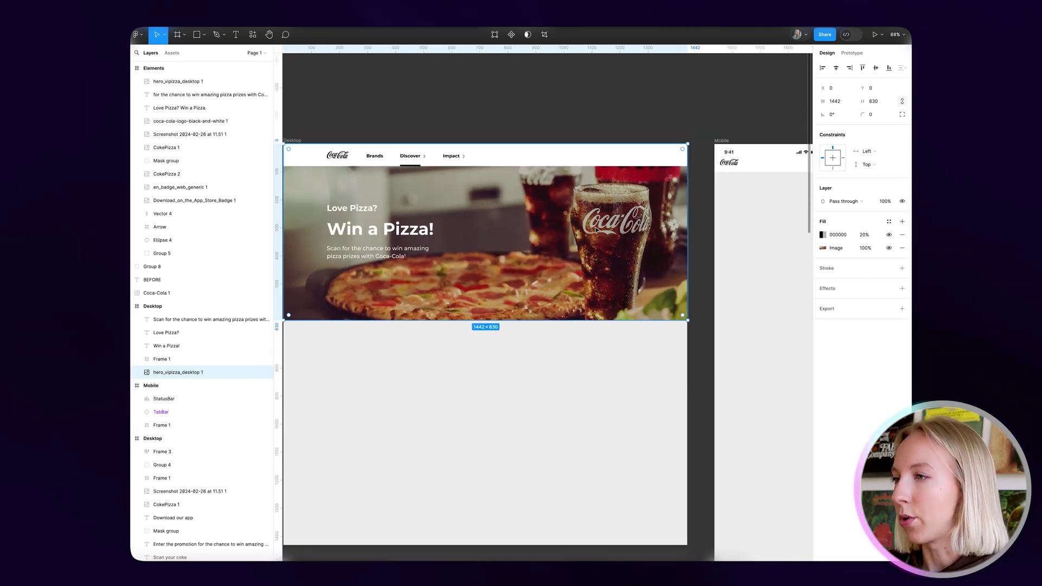
pyautogui.hscroll(-2, 797, 240)
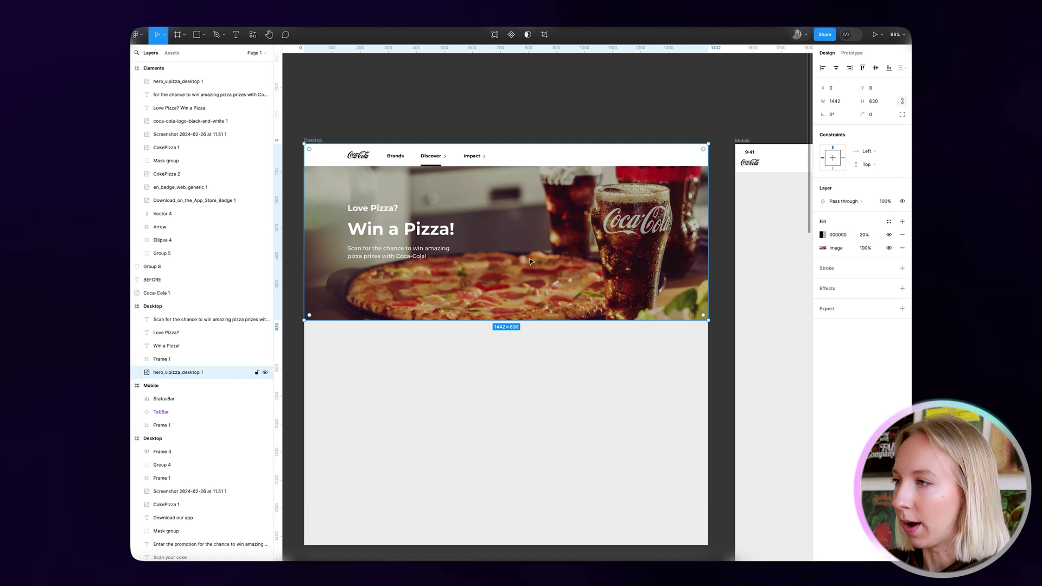
# - Convert the black overlay fill to a radial gradient running from solid black to black at 0% opacity
pyautogui.click(823, 235)
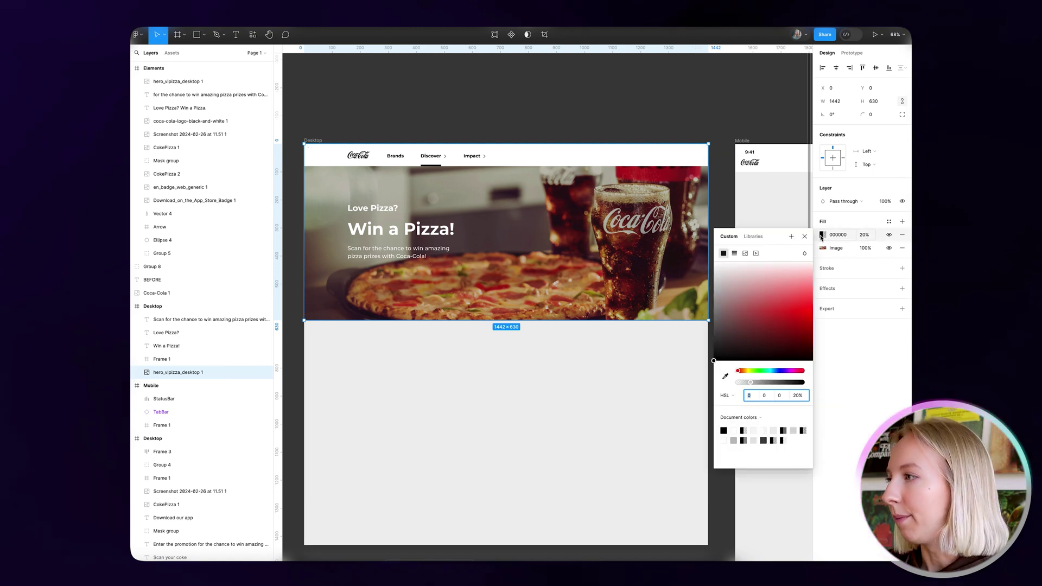
pyautogui.click(734, 254)
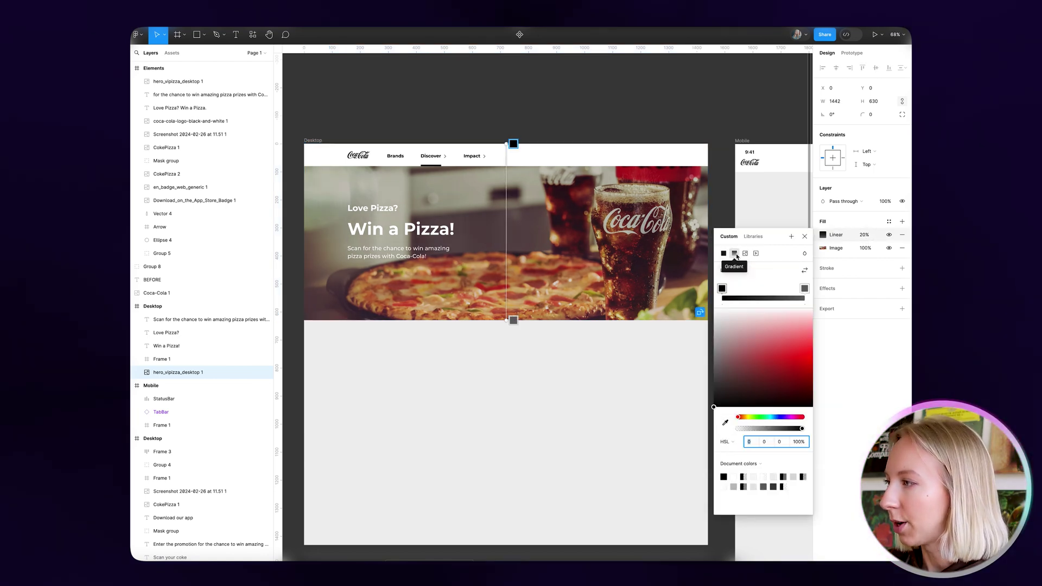
pyautogui.click(728, 270)
pyautogui.click(731, 281)
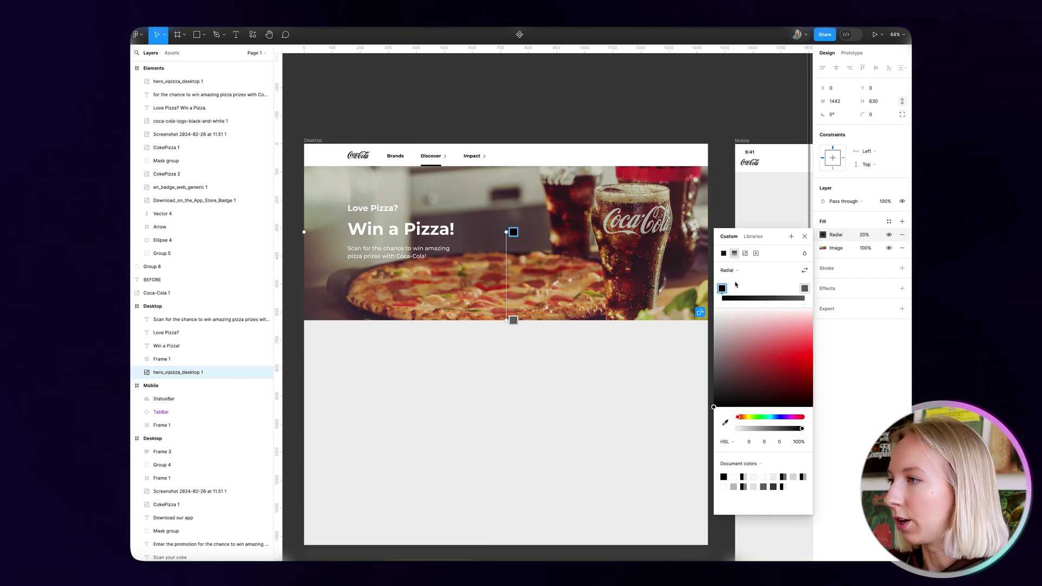
pyautogui.click(804, 289)
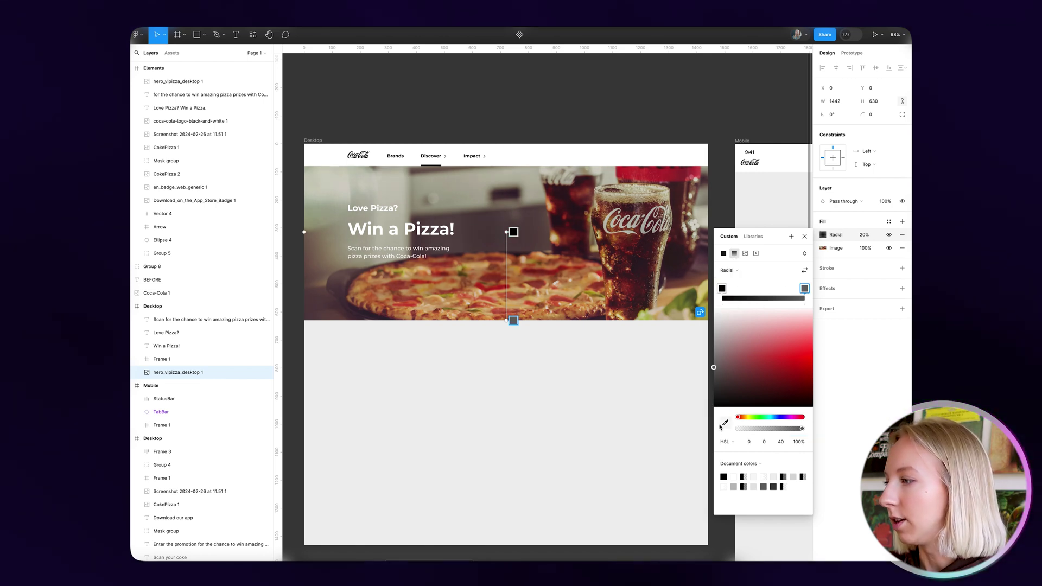
pyautogui.moveTo(721, 392); pyautogui.dragTo(714, 431)
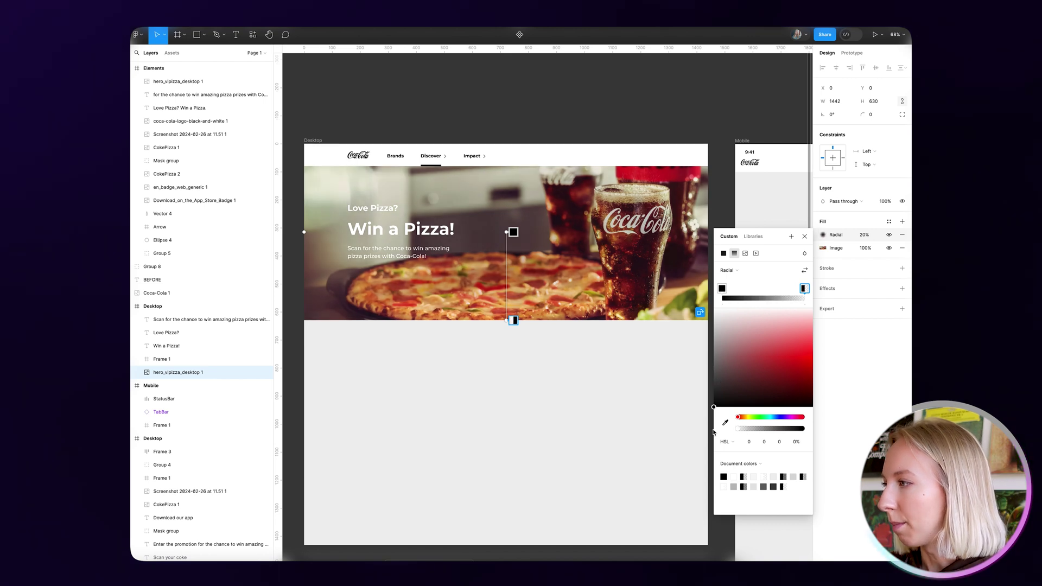
pyautogui.click(805, 236)
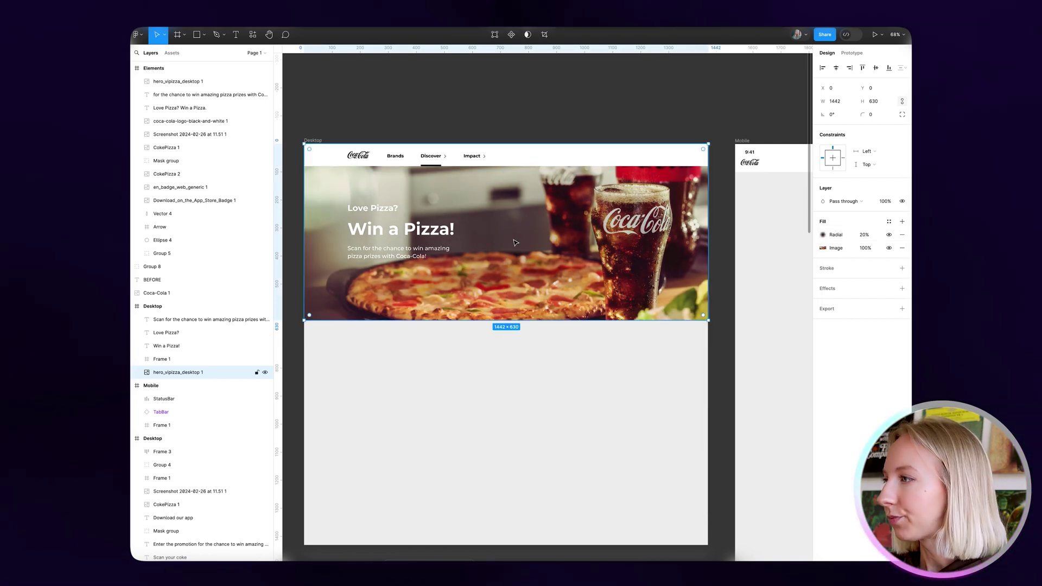
# - Move the radial gradient's centre onto the "Win a Pizza!" heading and extend its end to the Coca-Cola glass
pyautogui.click(822, 234)
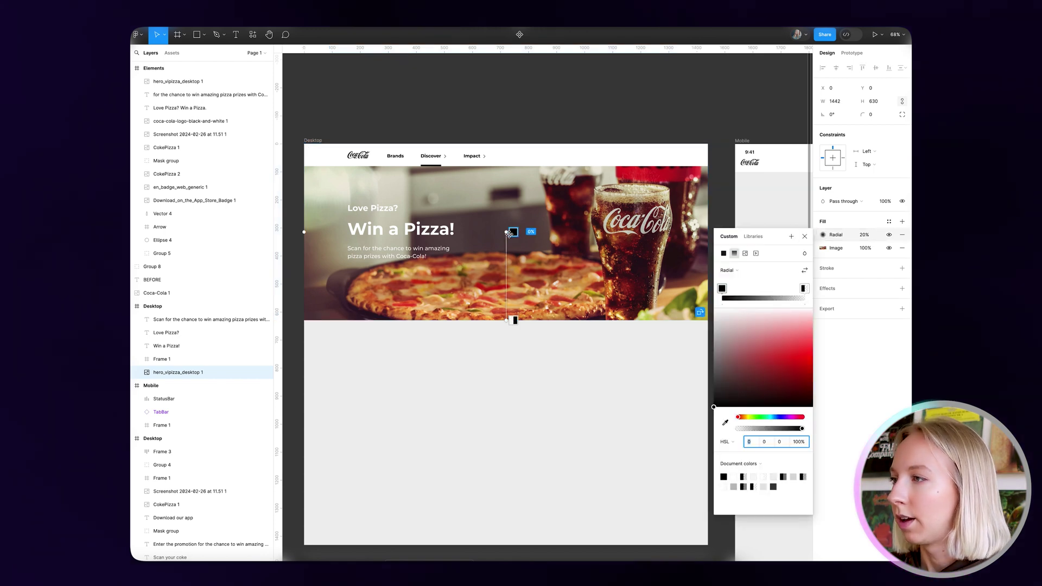
pyautogui.moveTo(509, 233); pyautogui.dragTo(398, 226)
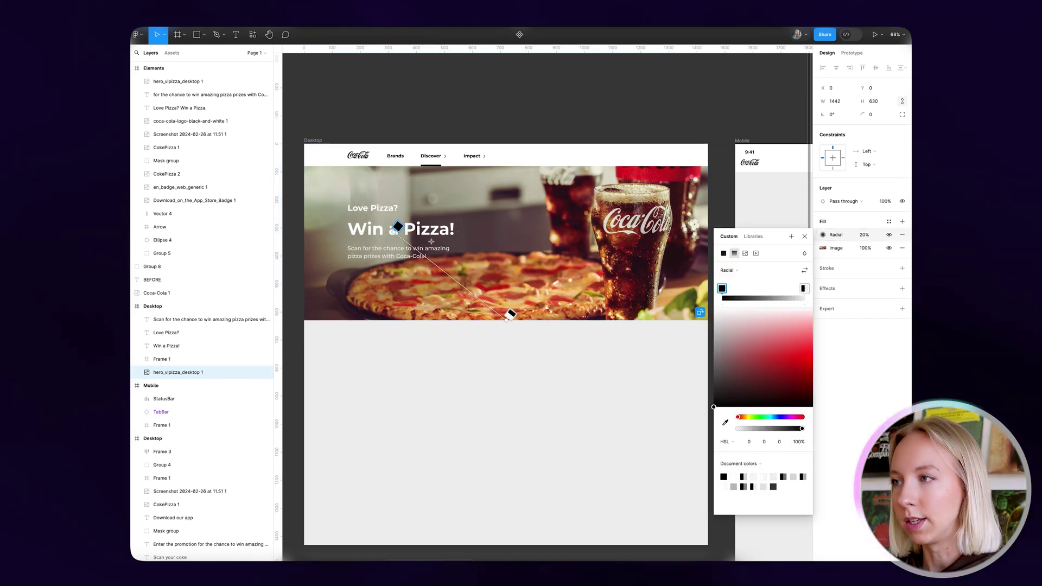
pyautogui.scroll(-1, 492, 276)
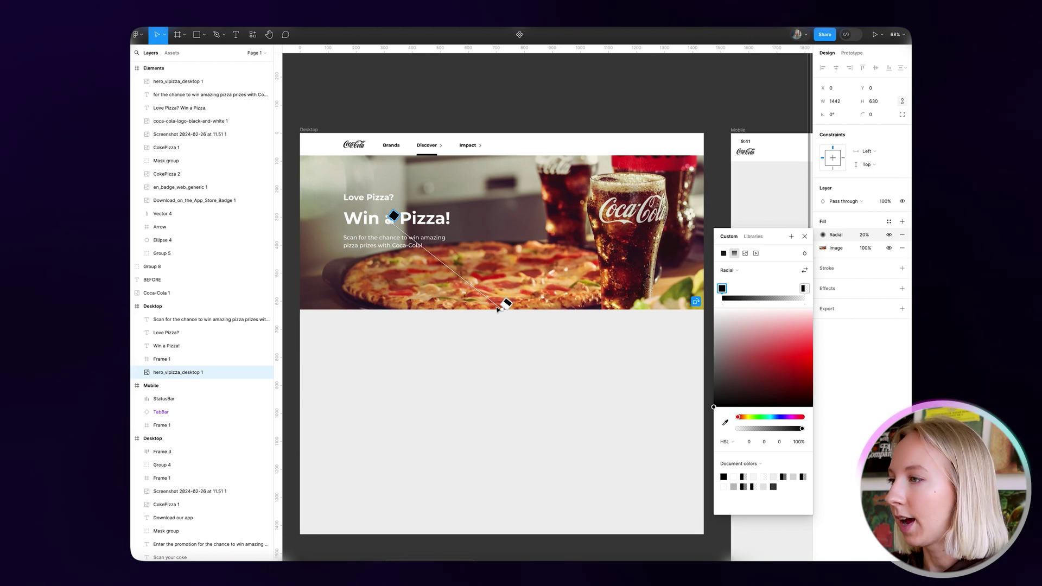
pyautogui.moveTo(498, 308); pyautogui.dragTo(618, 261)
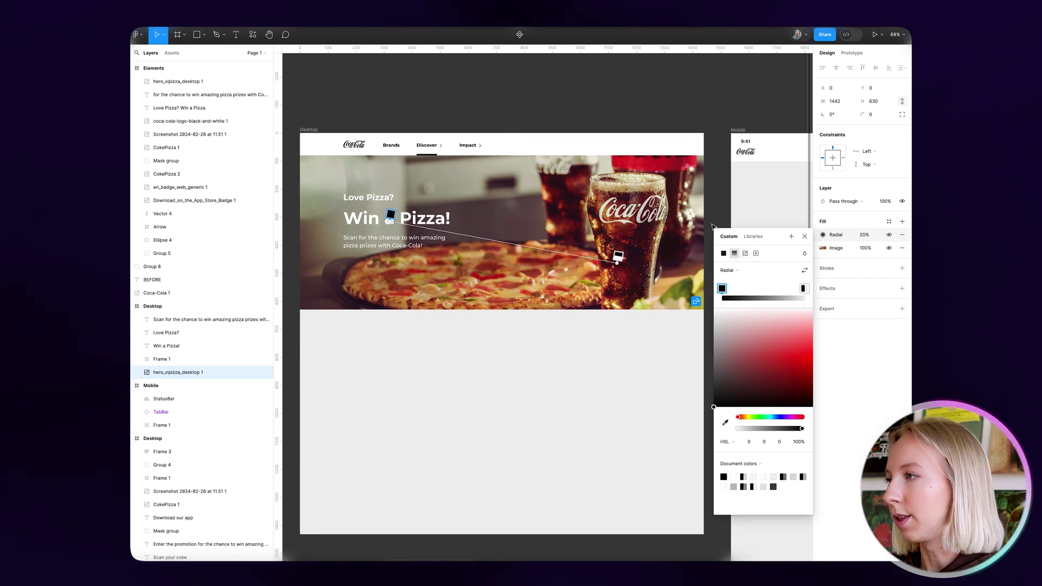
# - Set the radial gradient fill's opacity to 40% and deselect the hero image
pyautogui.click(867, 236)
pyautogui.moveTo(866, 236); pyautogui.dragTo(856, 235)
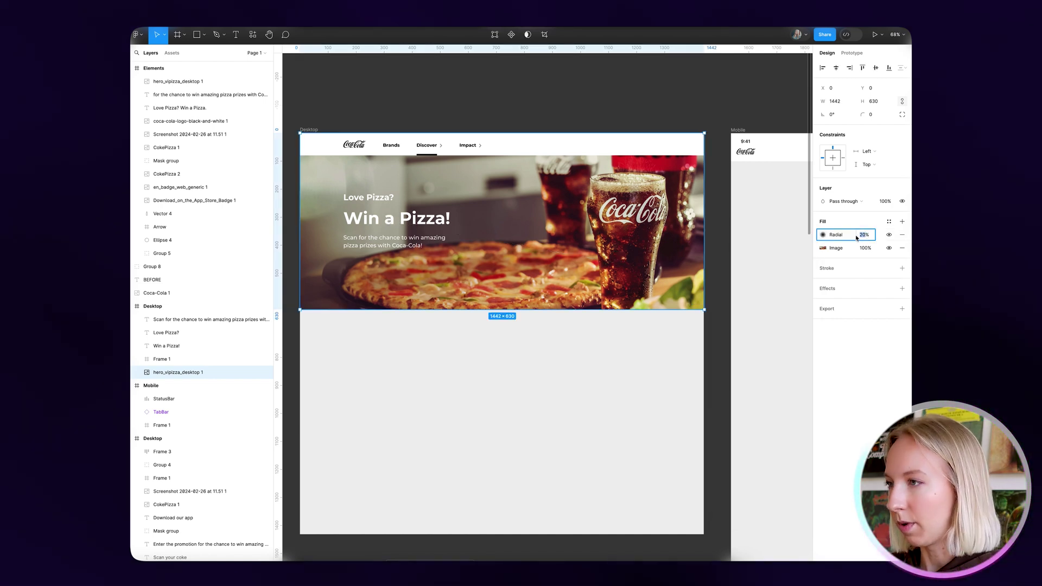
pyautogui.write('40')
pyautogui.press('Return')
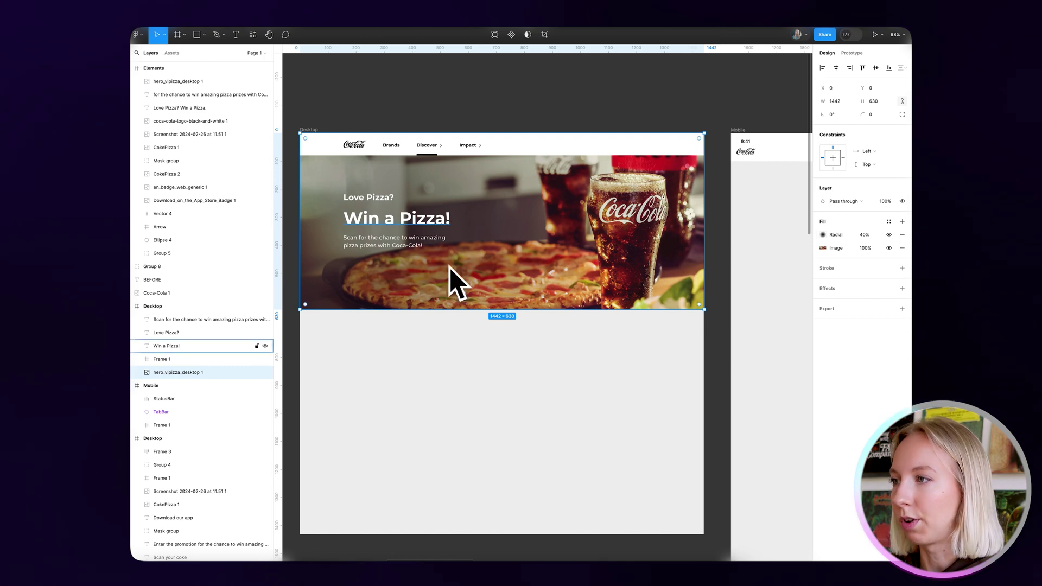
pyautogui.click(493, 358)
# - Examine the white hero text's readability over the darkened image, both close up and at page scale
pyautogui.scroll(-3, 494, 359)
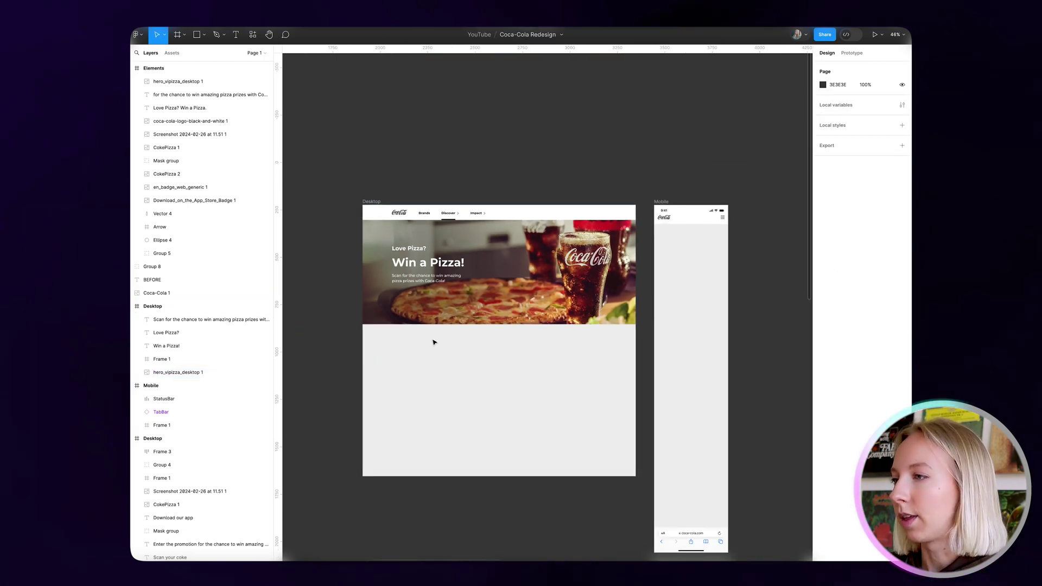
pyautogui.scroll(3, 437, 341)
pyautogui.scroll(-1, 477, 333)
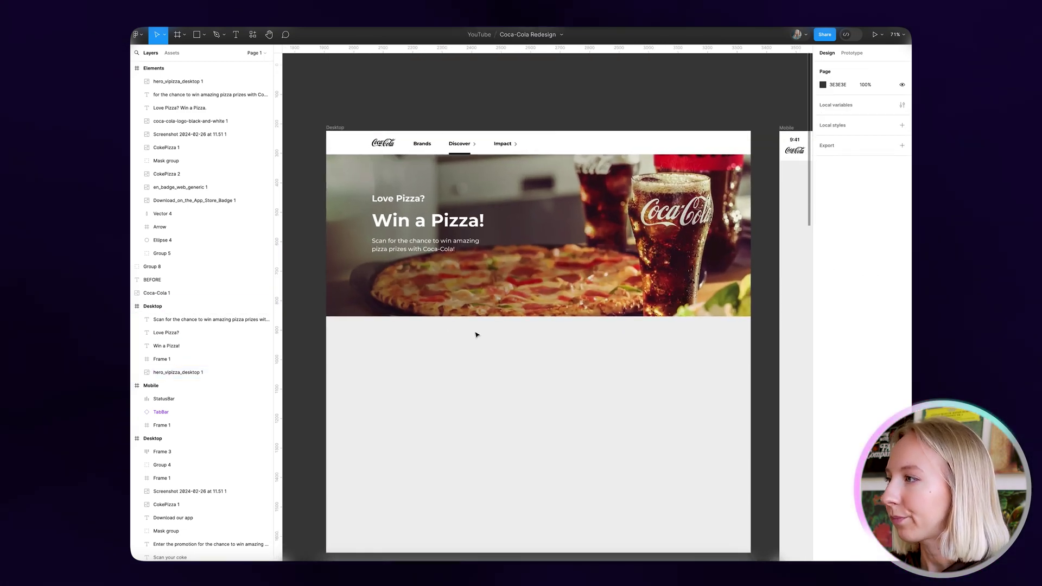
pyautogui.scroll(-1, 477, 333)
pyautogui.scroll(-3, 485, 334)
pyautogui.scroll(-2, 486, 333)
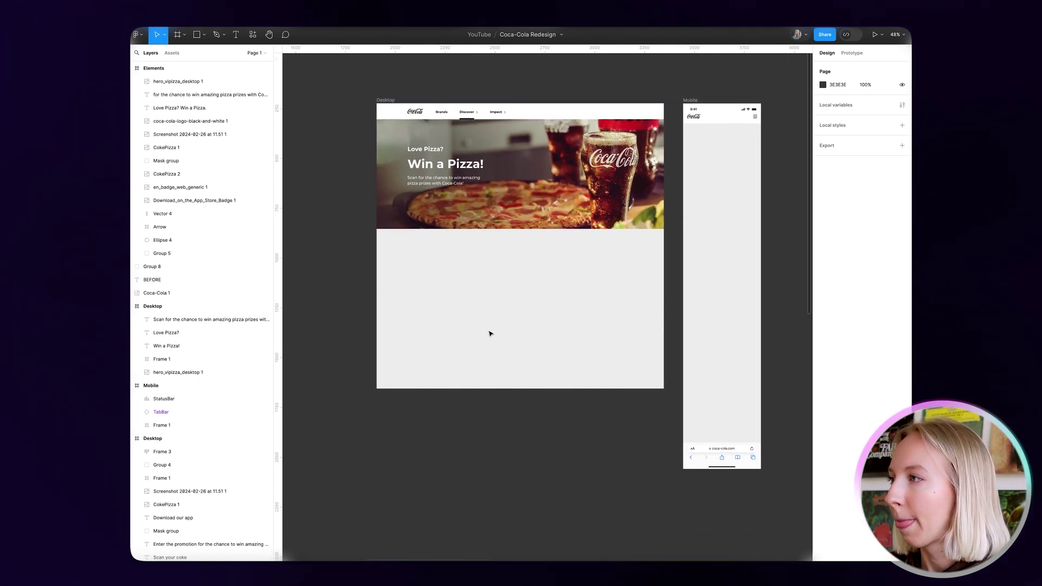
# - Copy the desktop hero image into the Mobile frame and scale it to the frame's width, 390 × 170, at Y 230
pyautogui.hscroll(2, 692, 229)
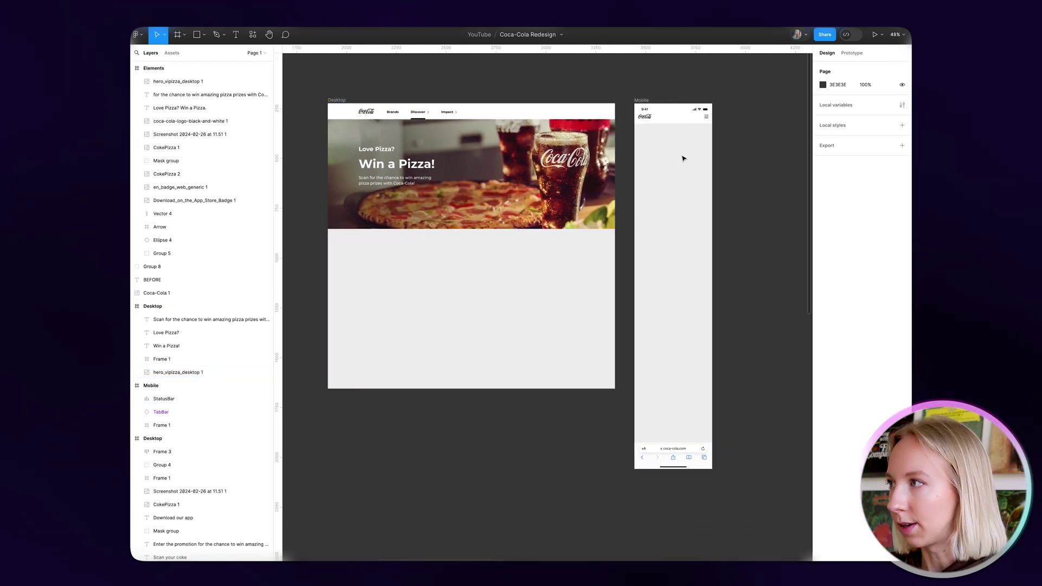
pyautogui.click(611, 171)
pyautogui.click(642, 99)
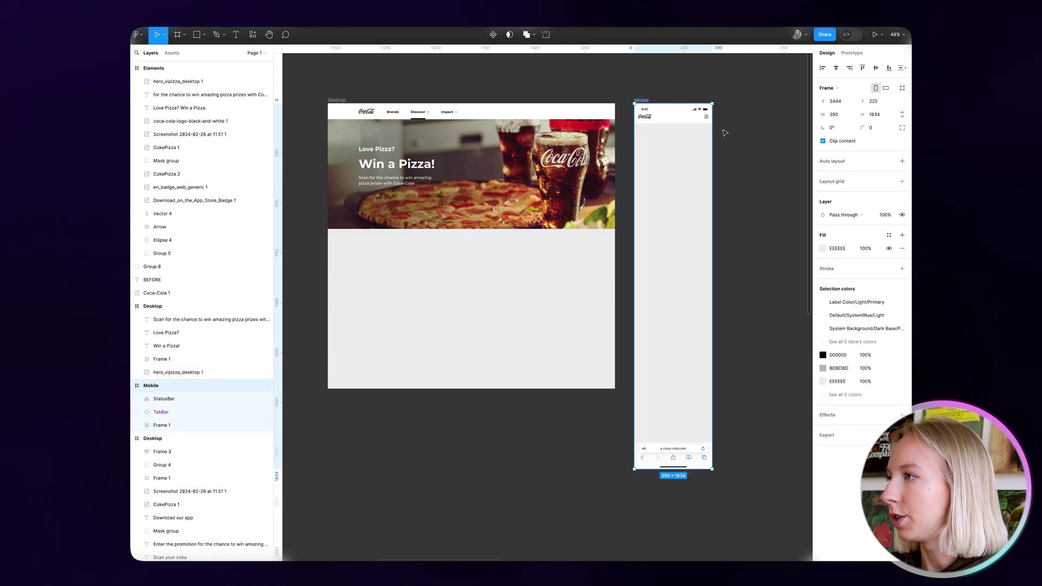
pyautogui.hotkey('ctrl', 'v')
pyautogui.moveTo(699, 139); pyautogui.dragTo(559, 145)
pyautogui.scroll(4, 549, 134)
pyautogui.moveTo(577, 217); pyautogui.dragTo(579, 217)
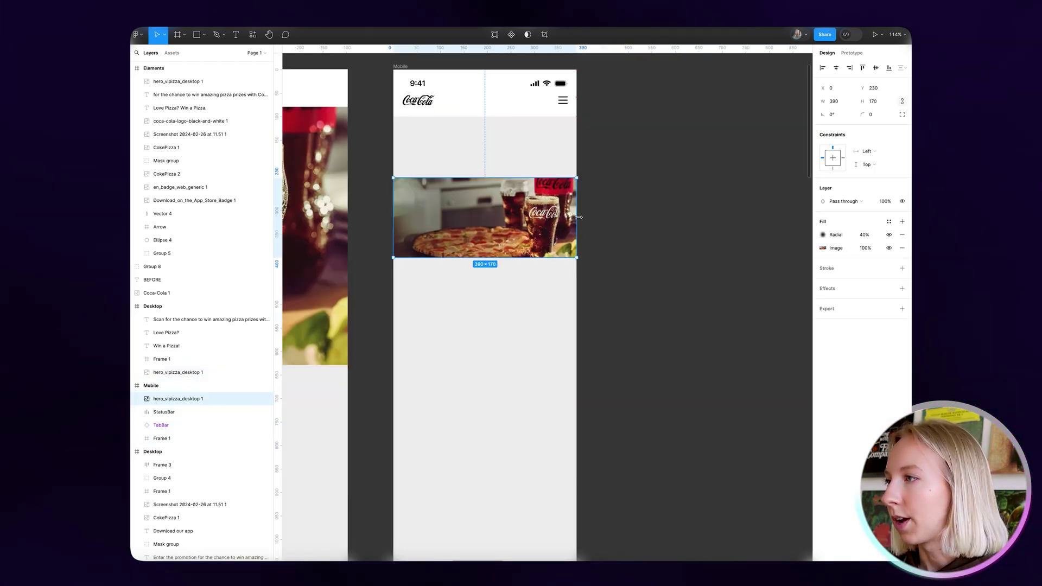
# - Enlarge the mobile hero image to 688 × 300 behind the header's layer, starting at Y 100, and remove its radial gradient fill
pyautogui.moveTo(485, 178); pyautogui.dragTo(488, 116)
pyautogui.press('[')
pyautogui.click(903, 234)
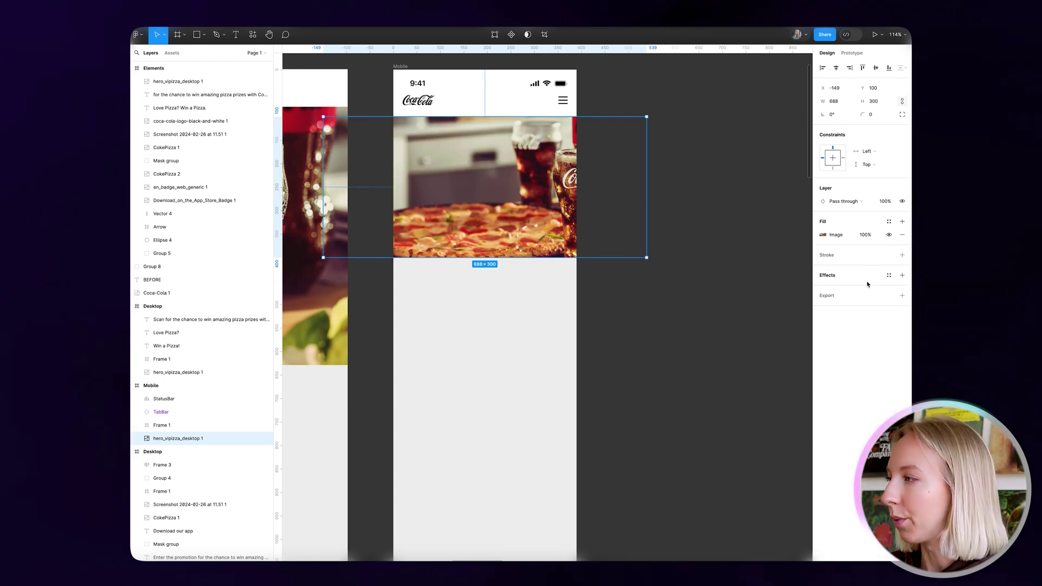
# - Crop the mobile hero image to the Mobile frame's width and extend it downward, making it 390 × 455 at X 0
pyautogui.click(823, 236)
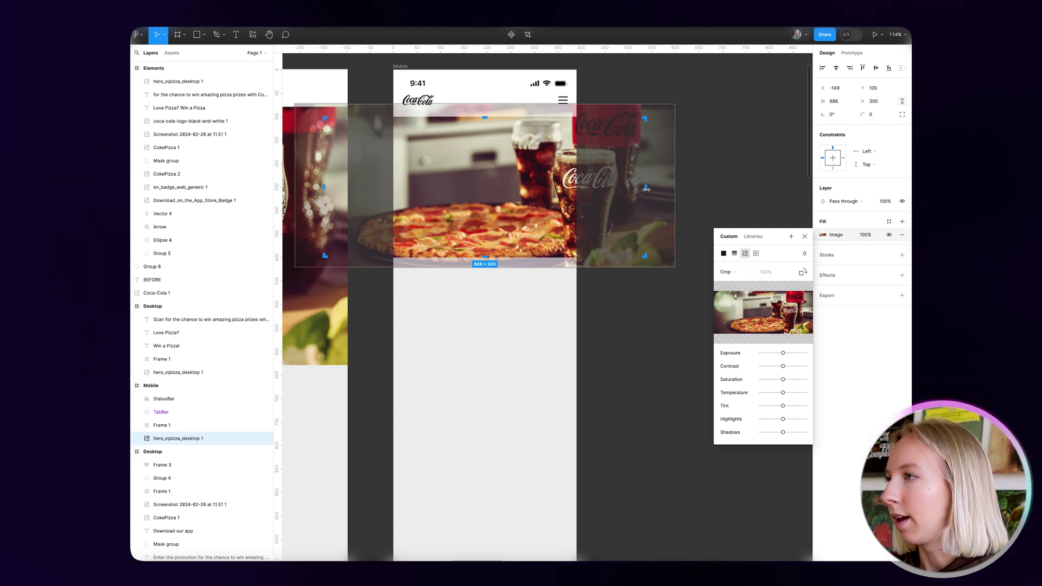
pyautogui.moveTo(646, 188); pyautogui.dragTo(579, 188)
pyautogui.hscroll(-2, 580, 188)
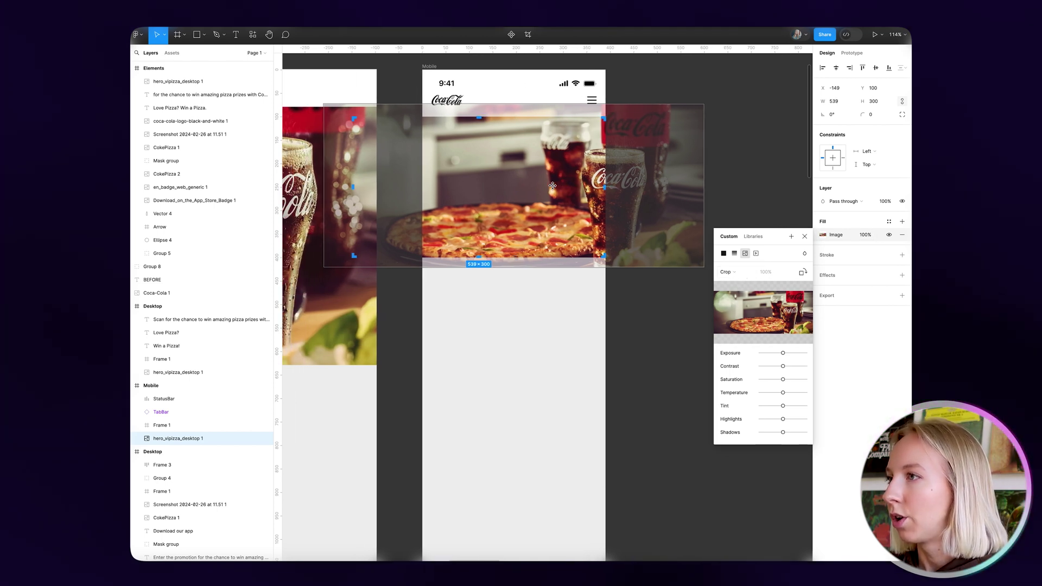
pyautogui.moveTo(357, 188); pyautogui.dragTo(423, 191)
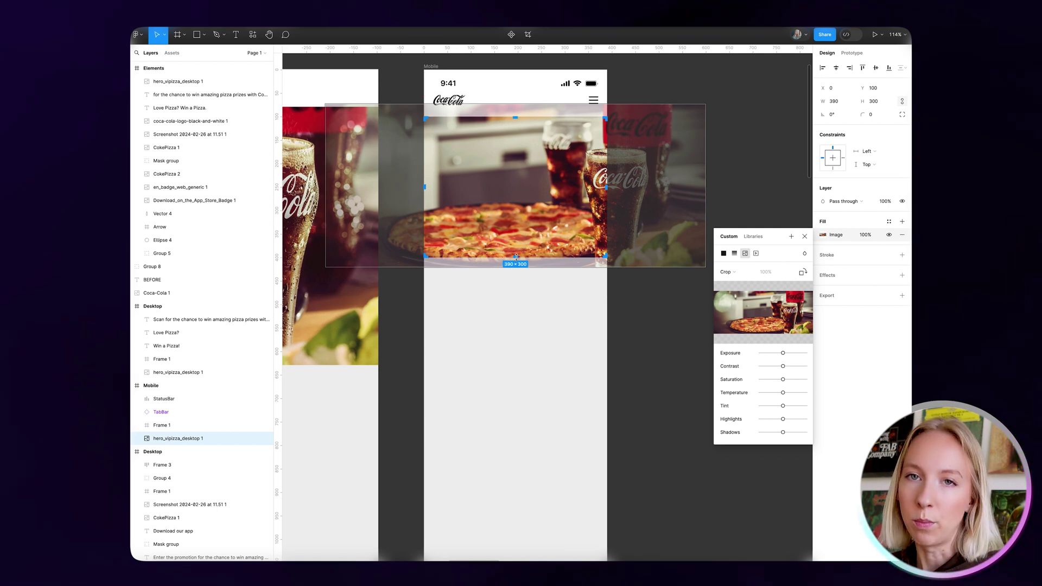
pyautogui.moveTo(517, 257); pyautogui.dragTo(516, 329)
pyautogui.scroll(-1, 508, 168)
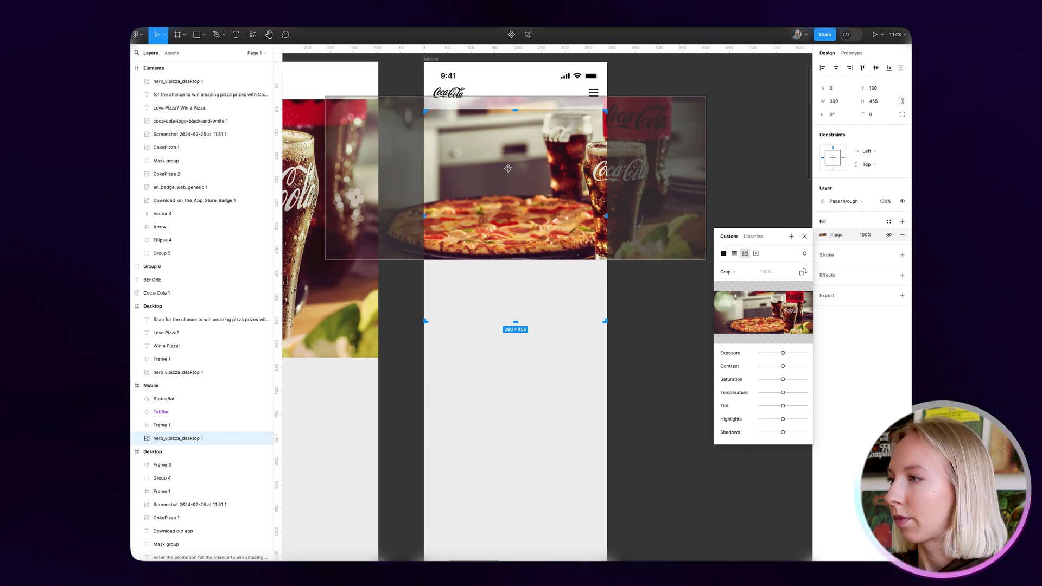
# - Enlarge the picture inside the mobile hero crop to fill its full height, reposition it, and finish cropping
pyautogui.moveTo(526, 260); pyautogui.dragTo(530, 324)
pyautogui.moveTo(557, 167); pyautogui.dragTo(510, 178)
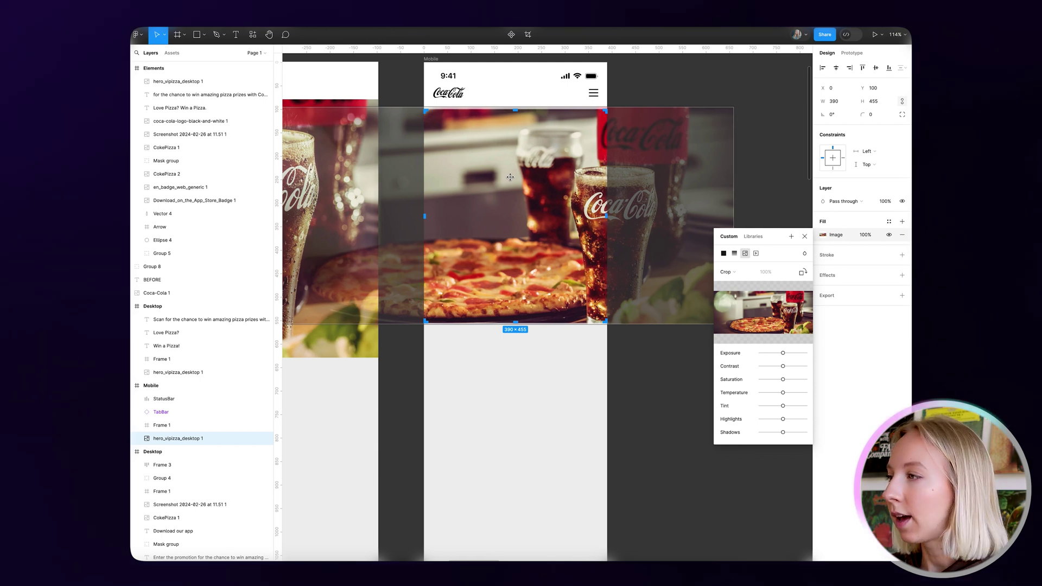
pyautogui.click(804, 237)
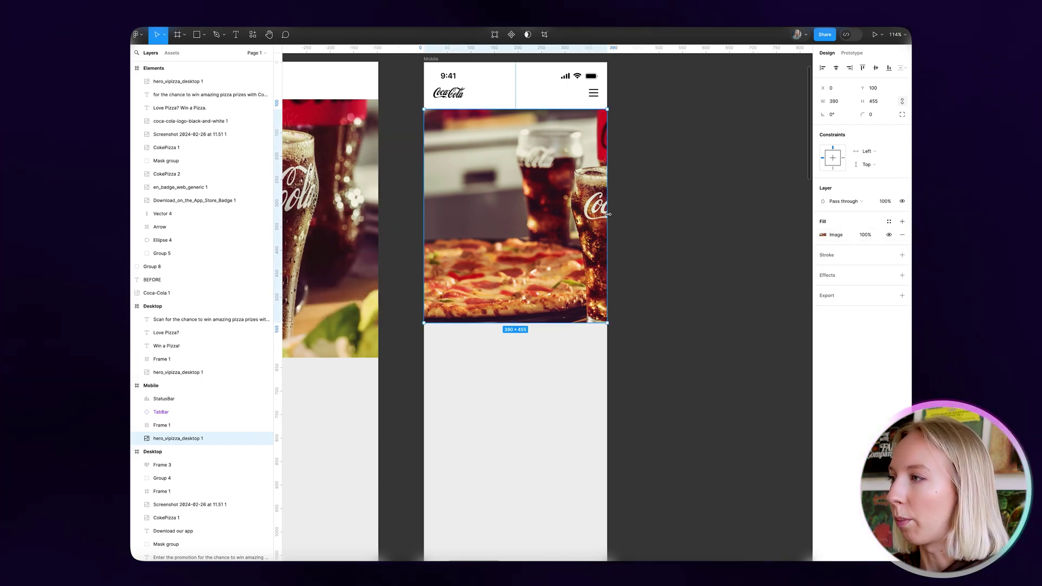
pyautogui.click(573, 351)
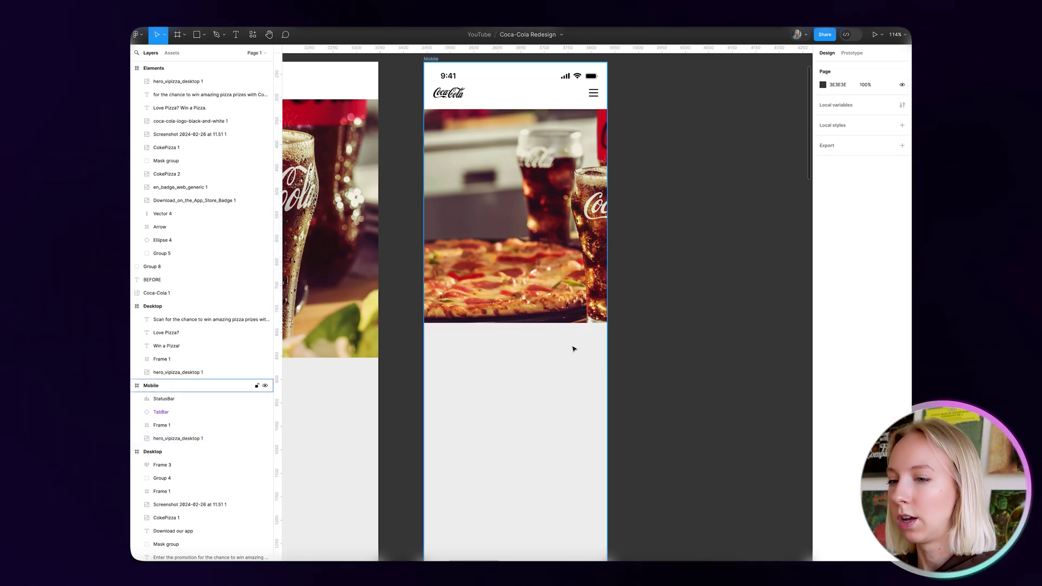
# - Reopen the mobile hero crop and scale the picture slightly past the crop's lower edge
pyautogui.scroll(-2, 575, 350)
pyautogui.doubleClick(549, 266)
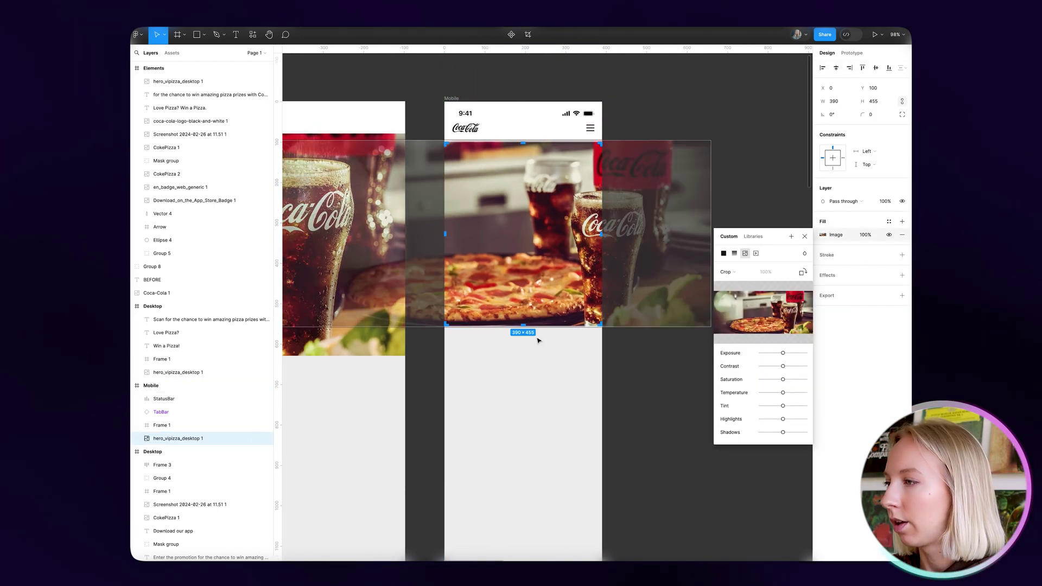
pyautogui.scroll(3, 598, 329)
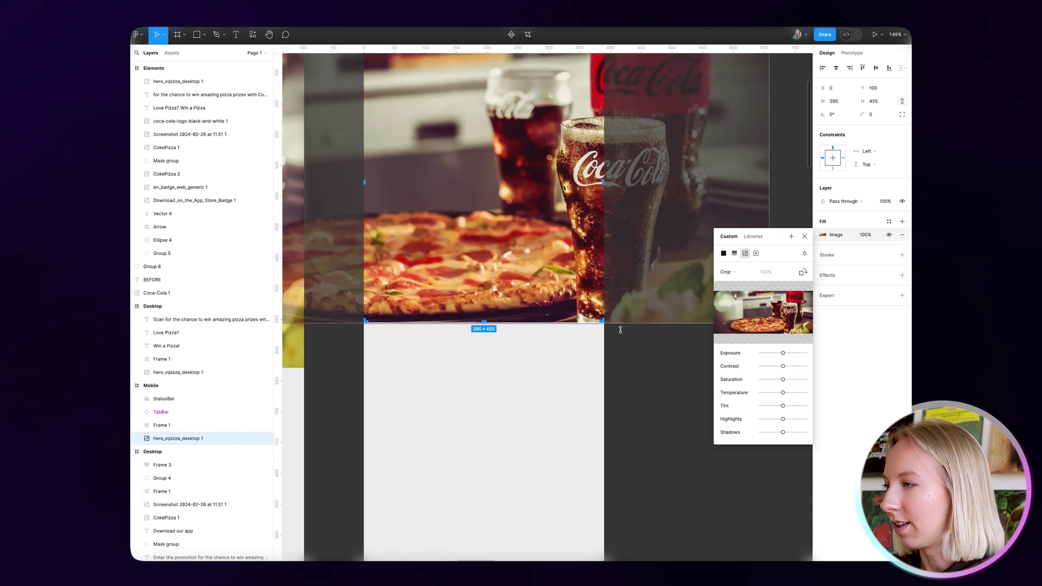
pyautogui.moveTo(620, 323); pyautogui.dragTo(620, 350)
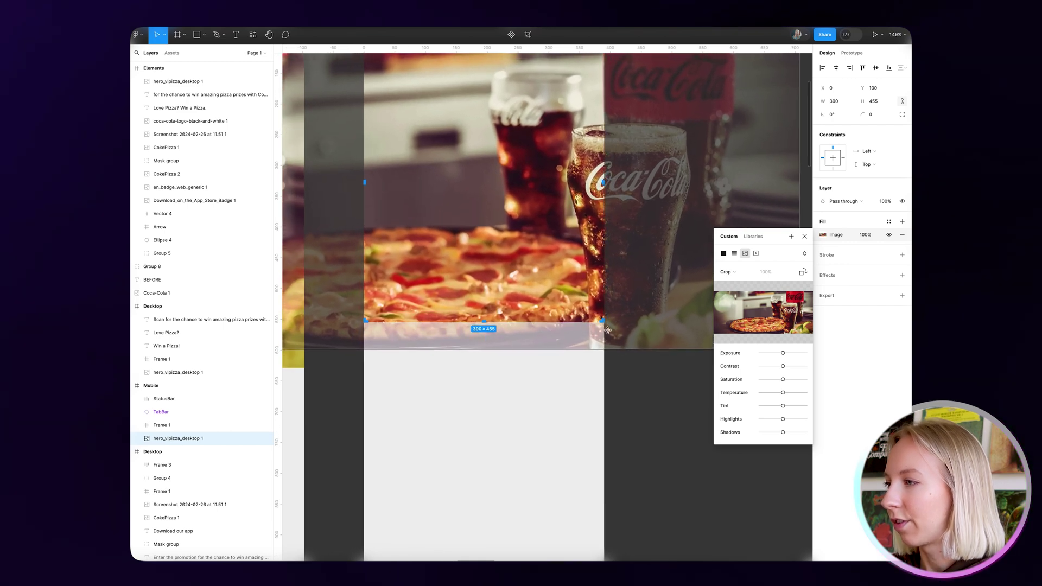
pyautogui.press('Return')
pyautogui.click(418, 334)
pyautogui.scroll(-5, 509, 324)
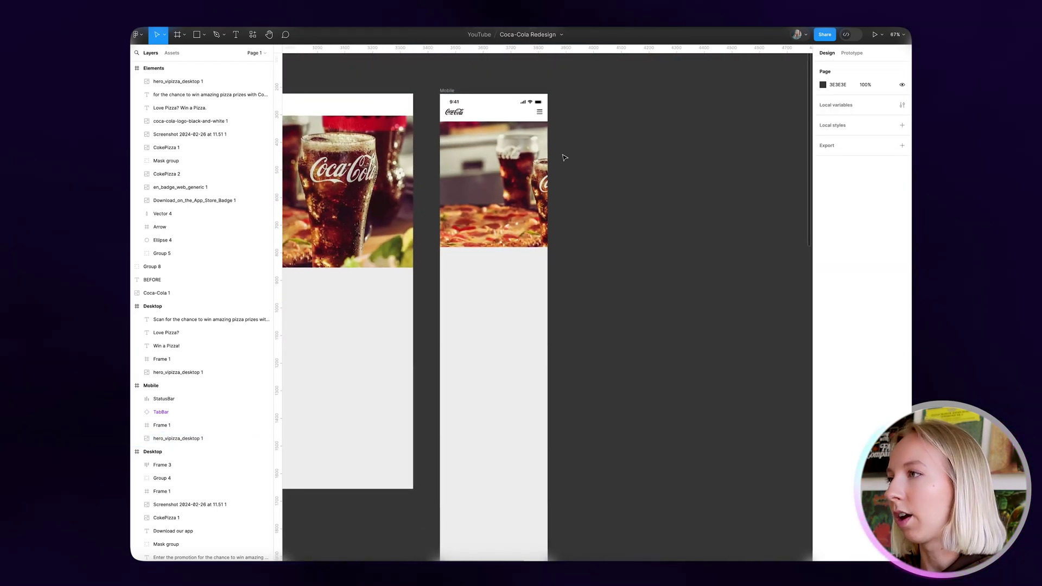
# - Shift the picture slightly to the left within the mobile hero crop, showing more of the front Coca-Cola glass
pyautogui.click(530, 185)
pyautogui.doubleClick(530, 185)
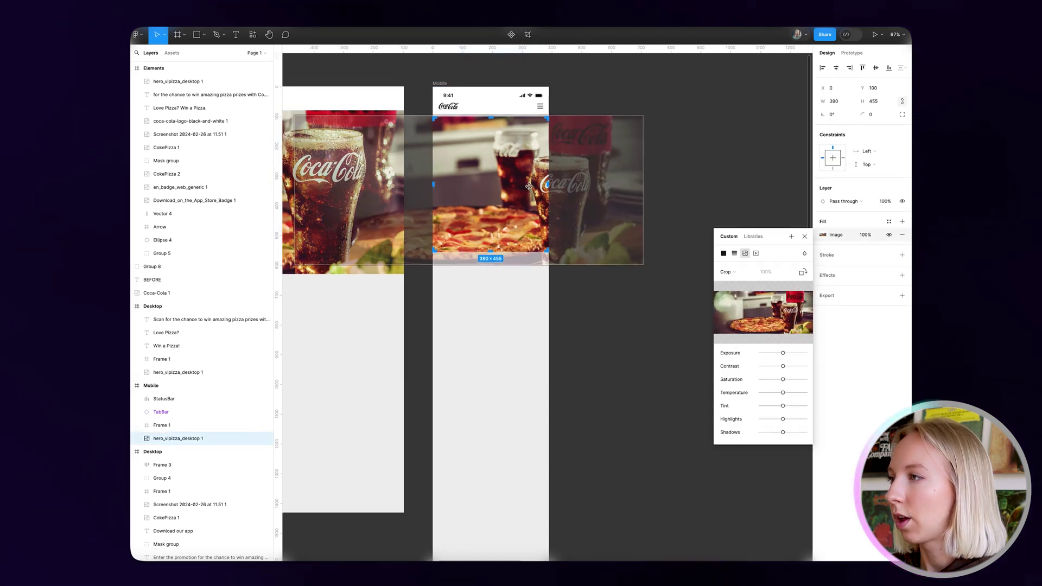
pyautogui.scroll(4, 531, 184)
pyautogui.moveTo(532, 183); pyautogui.dragTo(525, 183)
pyautogui.press('Return')
pyautogui.click(573, 338)
pyautogui.scroll(-3, 572, 338)
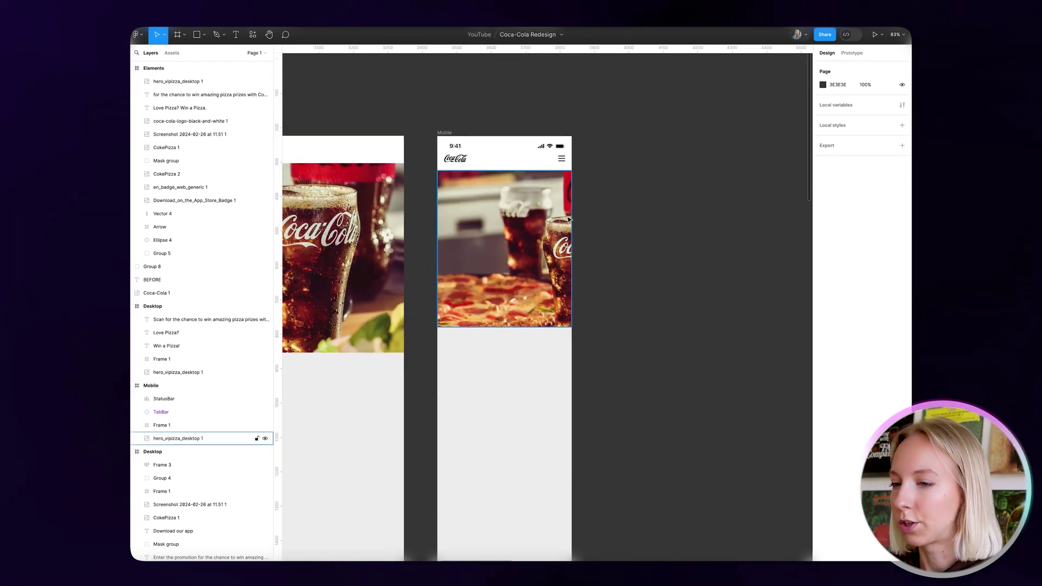
# - Copy the desktop hero's three text layers onto the mobile hero image and place them at X 6
pyautogui.scroll(1, 569, 219)
pyautogui.scroll(-2, 631, 226)
pyautogui.hscroll(-5, 632, 227)
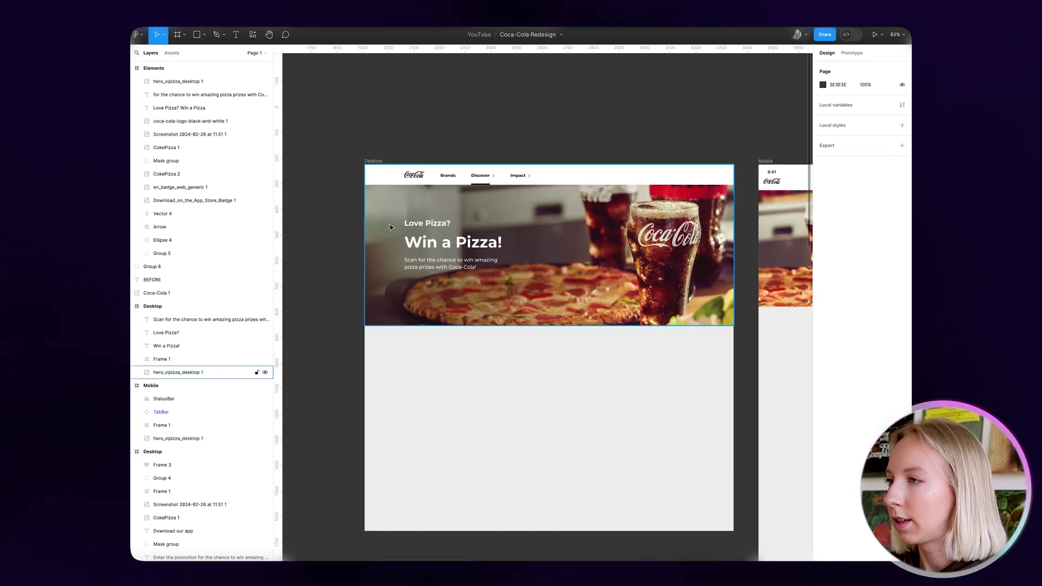
pyautogui.click(430, 224)
pyautogui.keyDown('shift'); pyautogui.click(451, 242); pyautogui.keyUp('shift')
pyautogui.keyDown('shift'); pyautogui.click(455, 262); pyautogui.keyUp('shift')
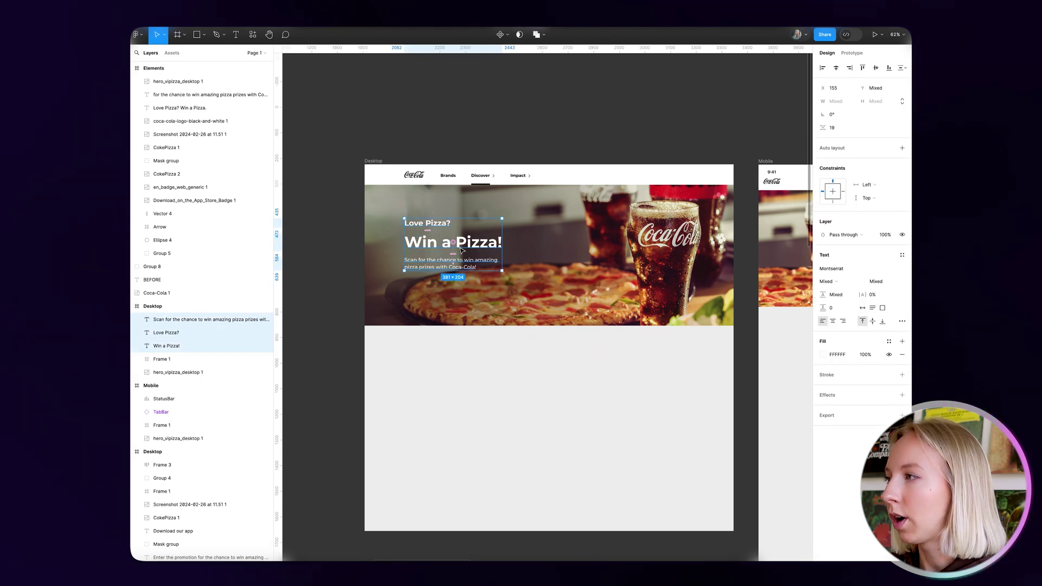
pyautogui.hscroll(6, 707, 213)
pyautogui.scroll(5, 453, 251)
pyautogui.click(468, 226)
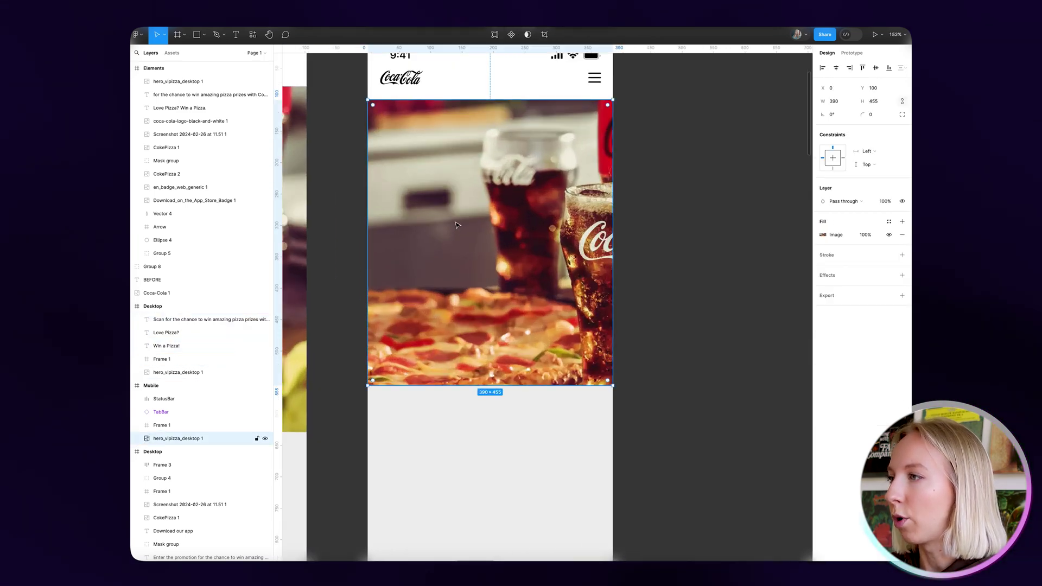
pyautogui.press('super+v')
pyautogui.moveTo(467, 225); pyautogui.dragTo(375, 224)
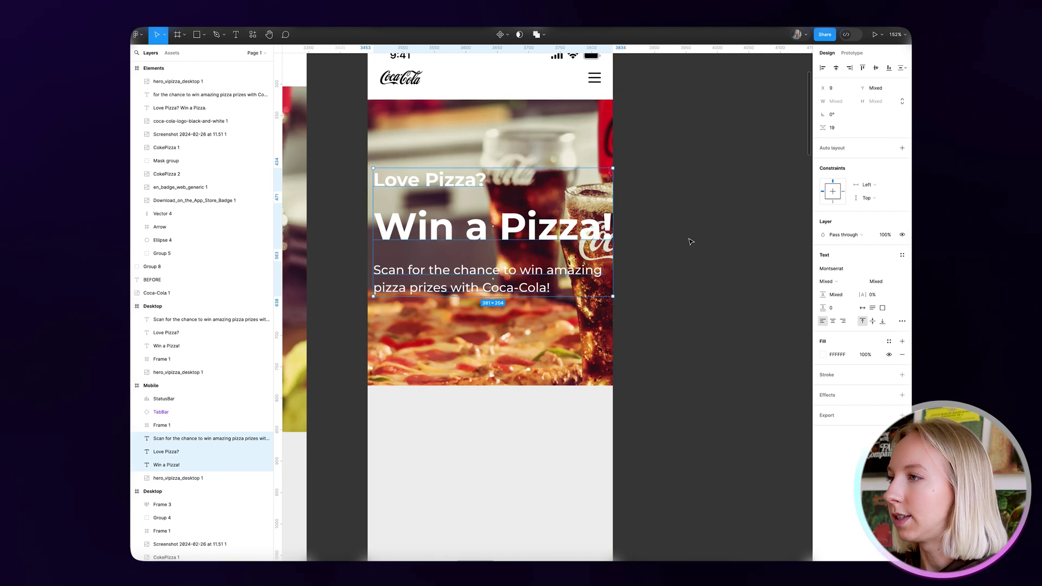
# - Set the mobile "Win a Pizza!" headline's font size to 48
pyautogui.click(695, 242)
pyautogui.click(492, 232)
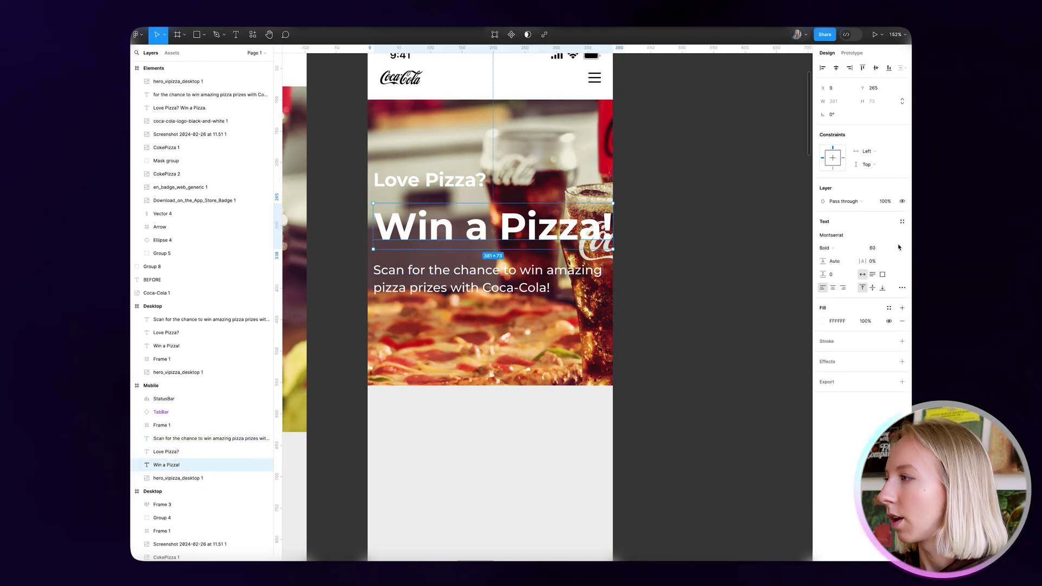
pyautogui.click(880, 248)
pyautogui.write('48')
pyautogui.press('Return')
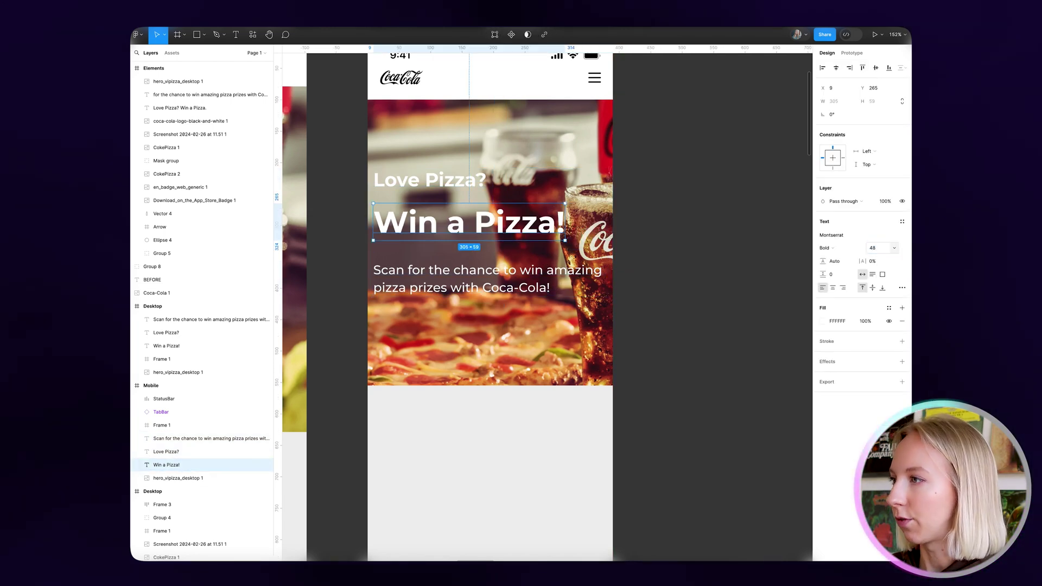
# - Centre-align the mobile "Win a Pizza!" text, centre it horizontally in the frame, and move it slightly lower
pyautogui.click(833, 288)
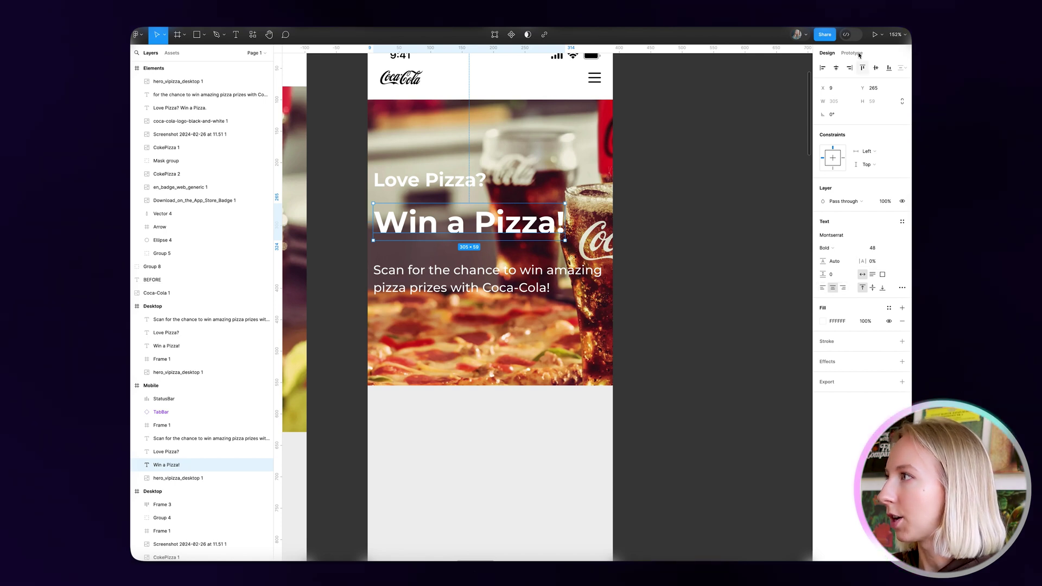
pyautogui.click(836, 67)
pyautogui.click(875, 68)
pyautogui.press('super+z')
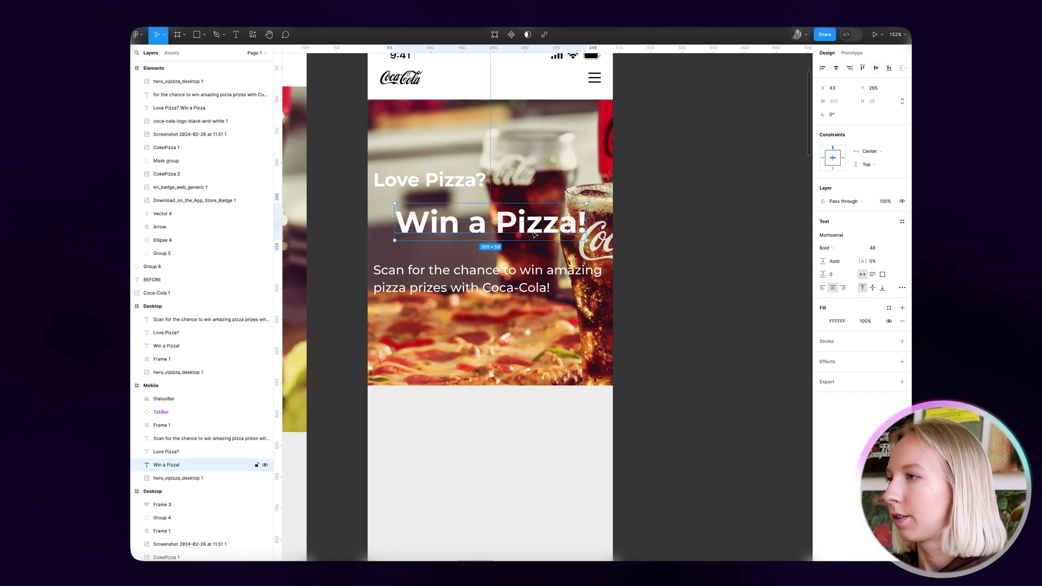
pyautogui.moveTo(539, 227); pyautogui.dragTo(539, 240)
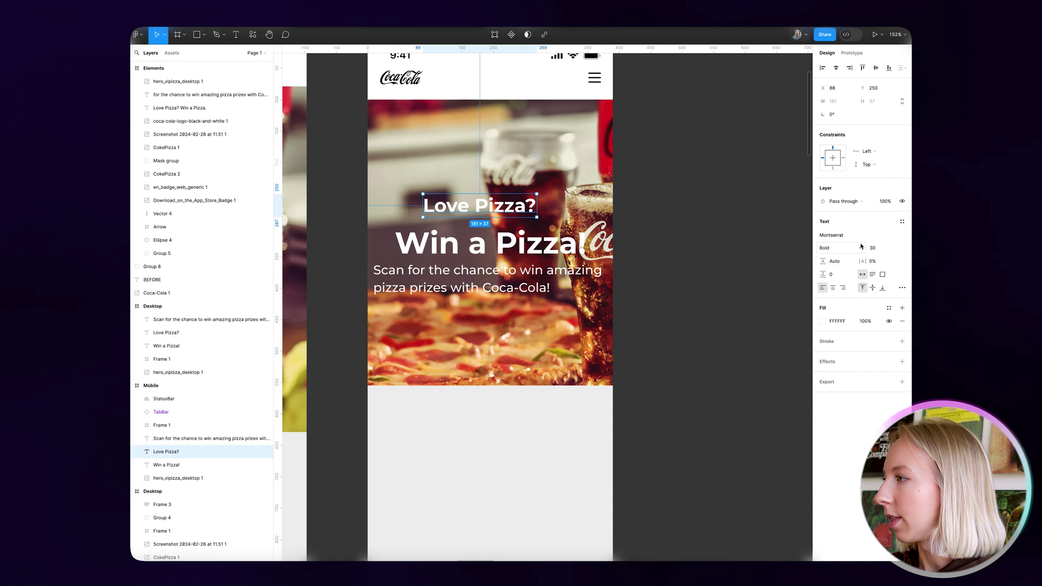
# - Set "Love Pizza?" to size 20, centre it in text alignment and in the frame, and place it just above the headline
pyautogui.click(878, 248)
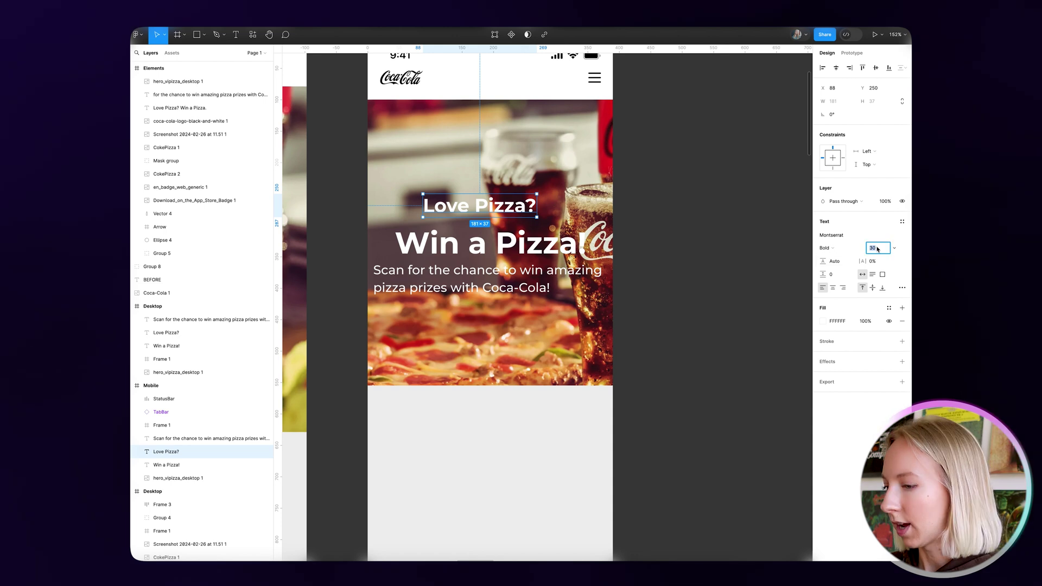
pyautogui.write('20')
pyautogui.press('Return')
pyautogui.click(833, 288)
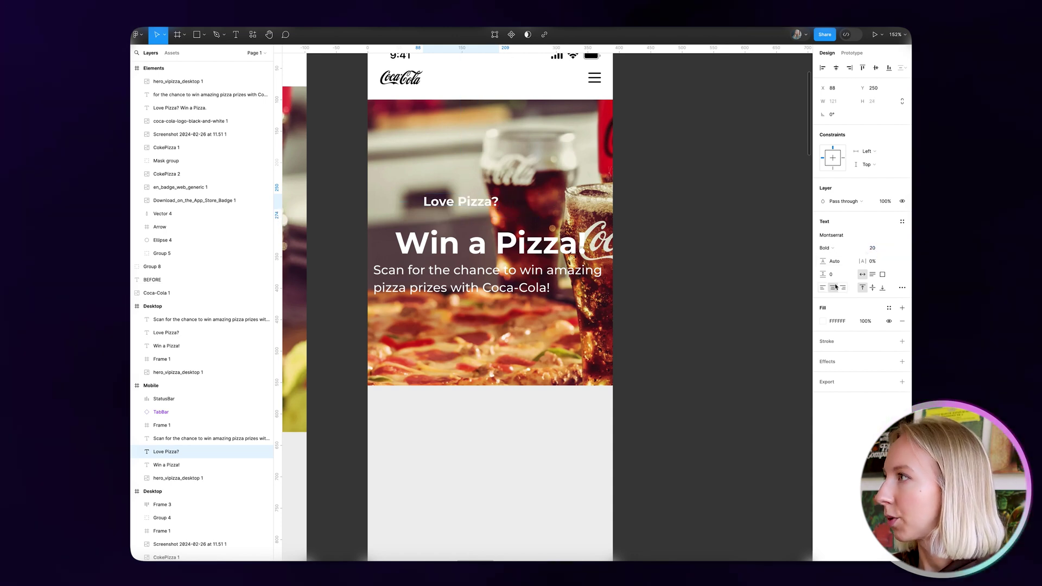
pyautogui.click(836, 68)
pyautogui.moveTo(513, 208); pyautogui.dragTo(513, 219)
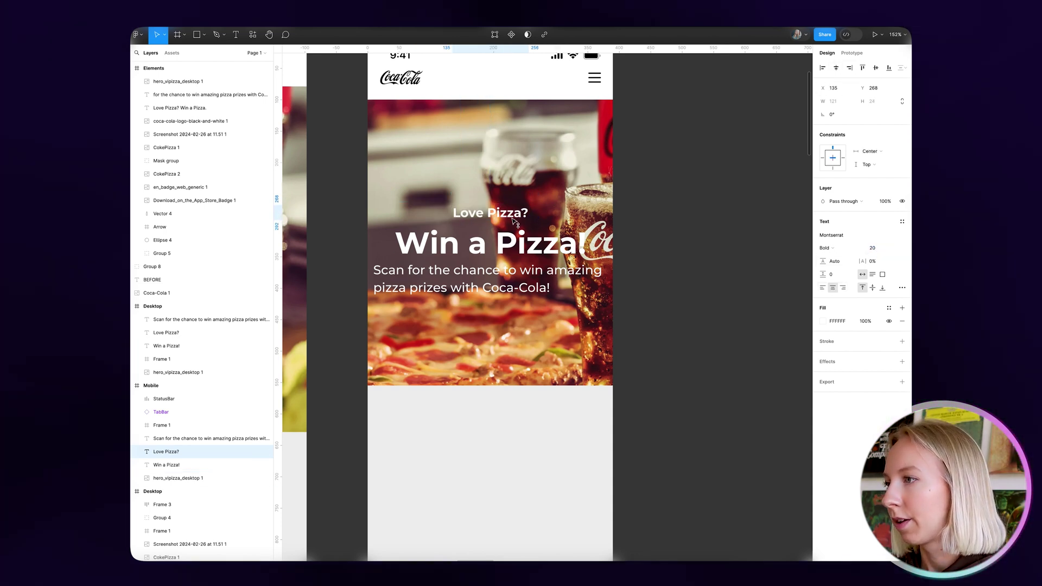
# - Set the mobile "Scan for the chance…" description to font size 16 with centred text alignment
pyautogui.click(523, 288)
pyautogui.click(877, 249)
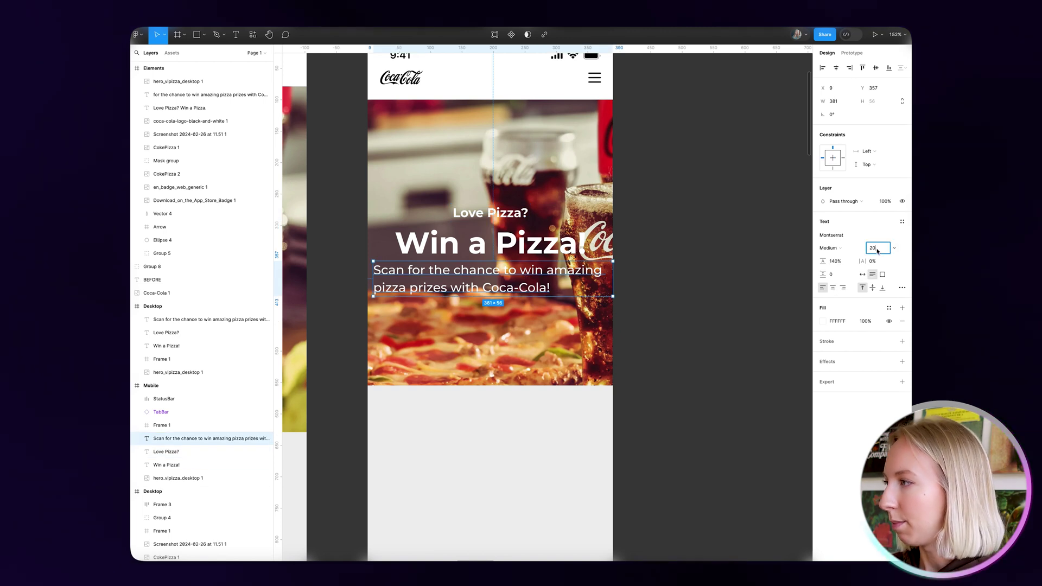
pyautogui.write('16')
pyautogui.press('Return')
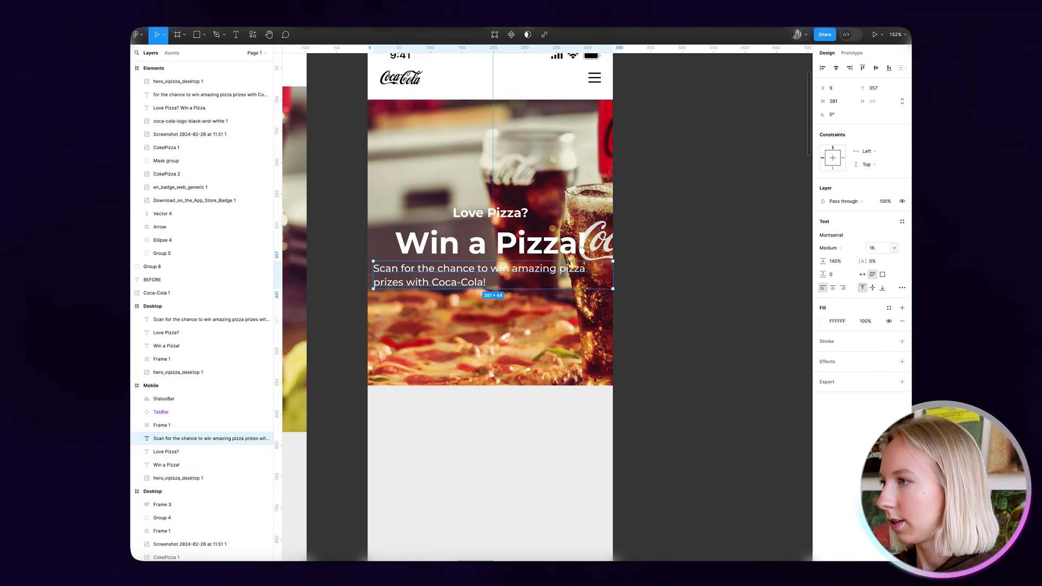
pyautogui.click(834, 288)
# - Narrow the description's text box to the headline's width and position it just below the headline
pyautogui.moveTo(373, 275); pyautogui.dragTo(395, 277)
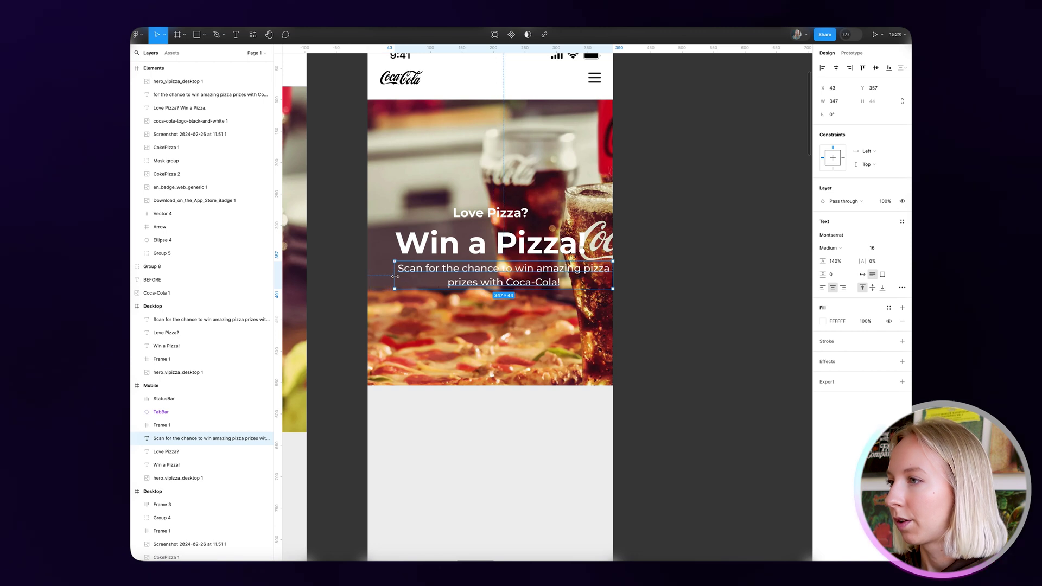
pyautogui.moveTo(610, 282); pyautogui.dragTo(537, 288)
pyautogui.click(674, 304)
pyautogui.click(691, 294)
# - Move the three mobile hero texts together slightly higher on the image
pyautogui.click(535, 282)
pyautogui.keyDown('shift'); pyautogui.click(515, 239); pyautogui.keyUp('shift')
pyautogui.keyDown('shift'); pyautogui.click(501, 216); pyautogui.keyUp('shift')
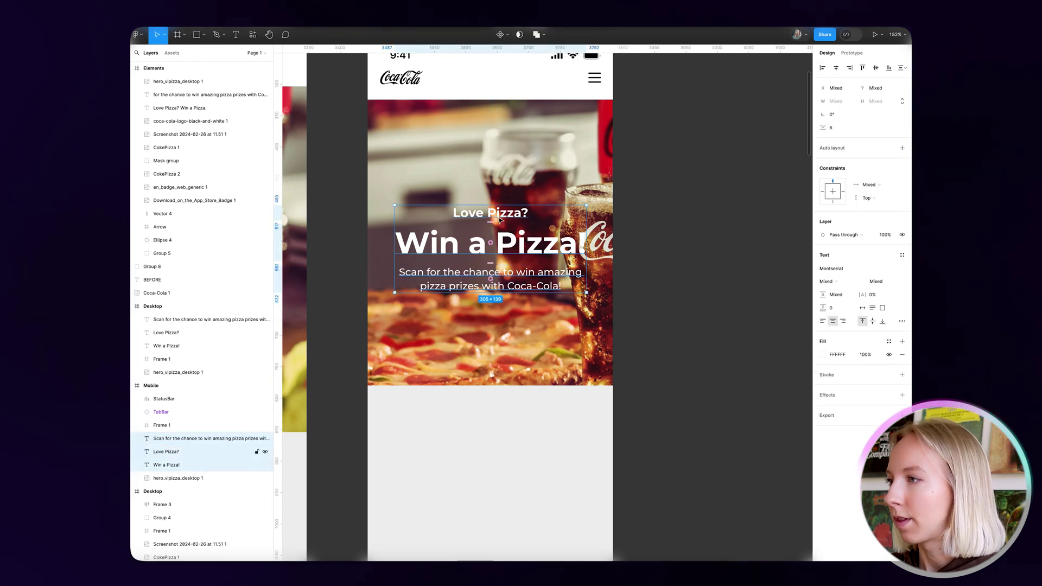
pyautogui.moveTo(518, 241); pyautogui.dragTo(524, 229)
pyautogui.click(722, 266)
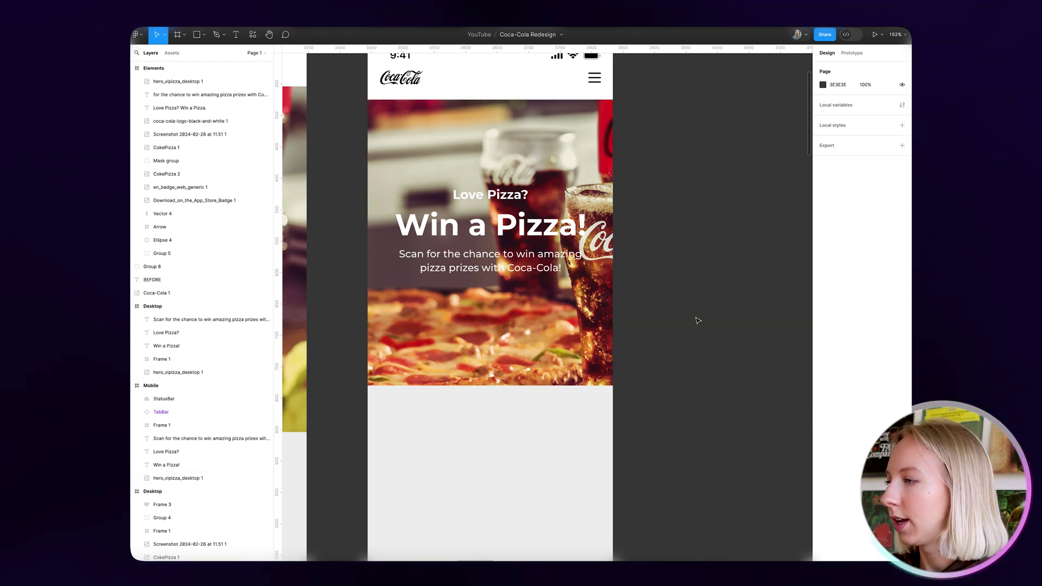
# - Add a black radial gradient fill at 20% opacity over the mobile hero image
pyautogui.click(571, 313)
pyautogui.click(902, 222)
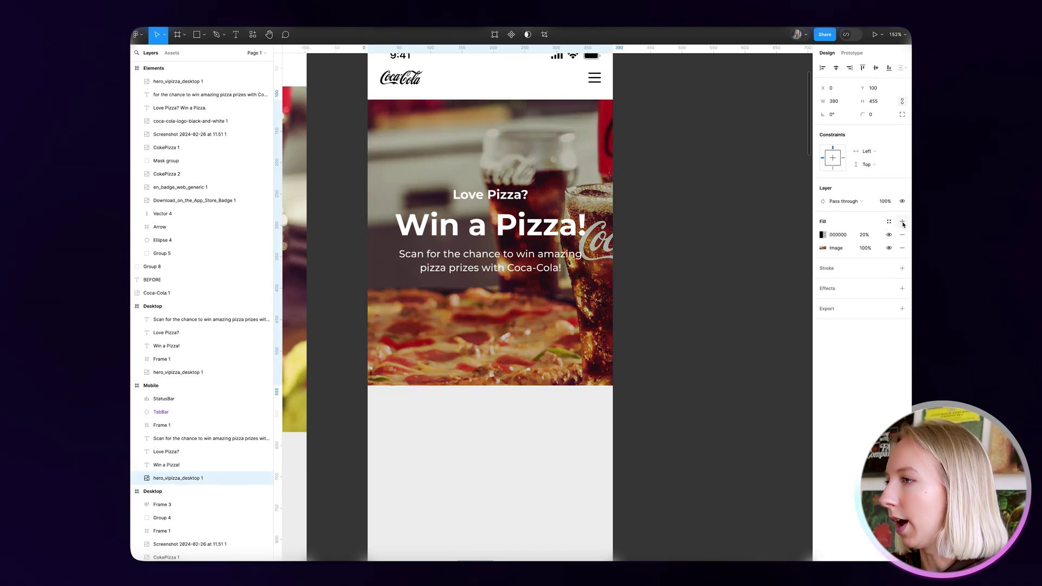
pyautogui.click(822, 235)
pyautogui.click(735, 254)
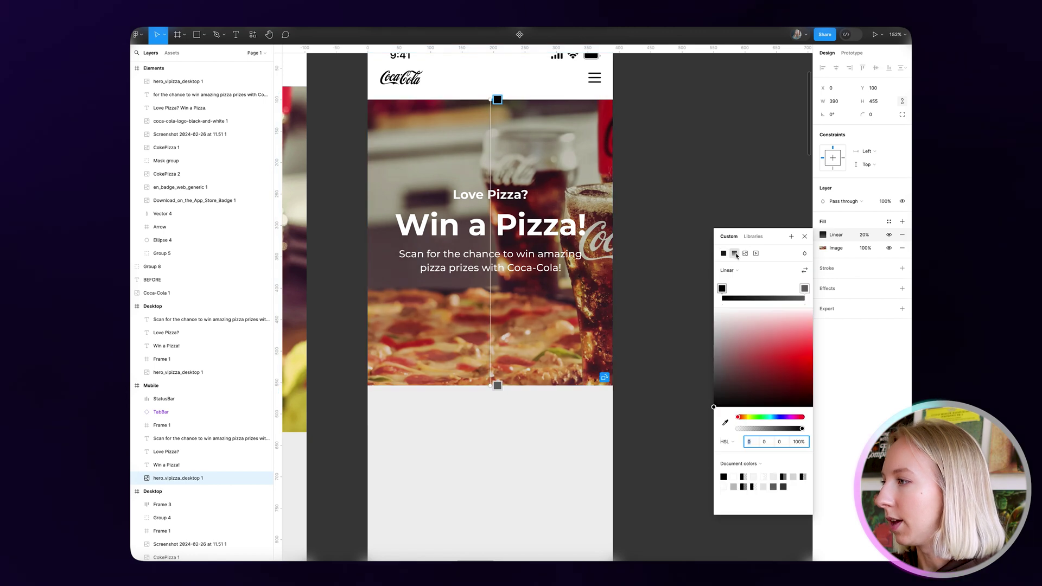
pyautogui.click(732, 272)
pyautogui.click(737, 280)
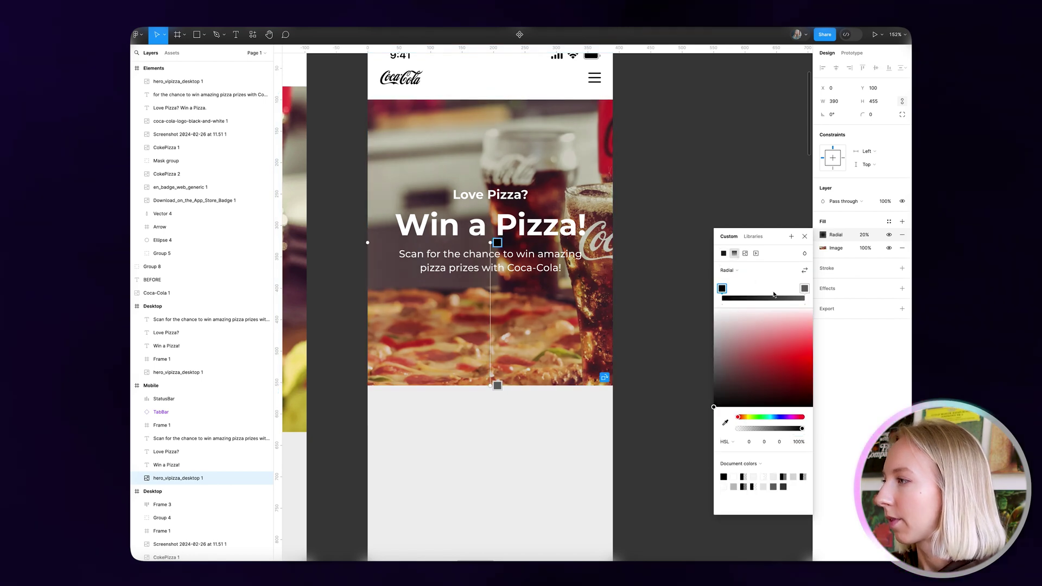
# - Set the radial gradient's outer stop to black at 0% opacity and finish editing the fill
pyautogui.click(804, 288)
pyautogui.moveTo(716, 364); pyautogui.dragTo(627, 436)
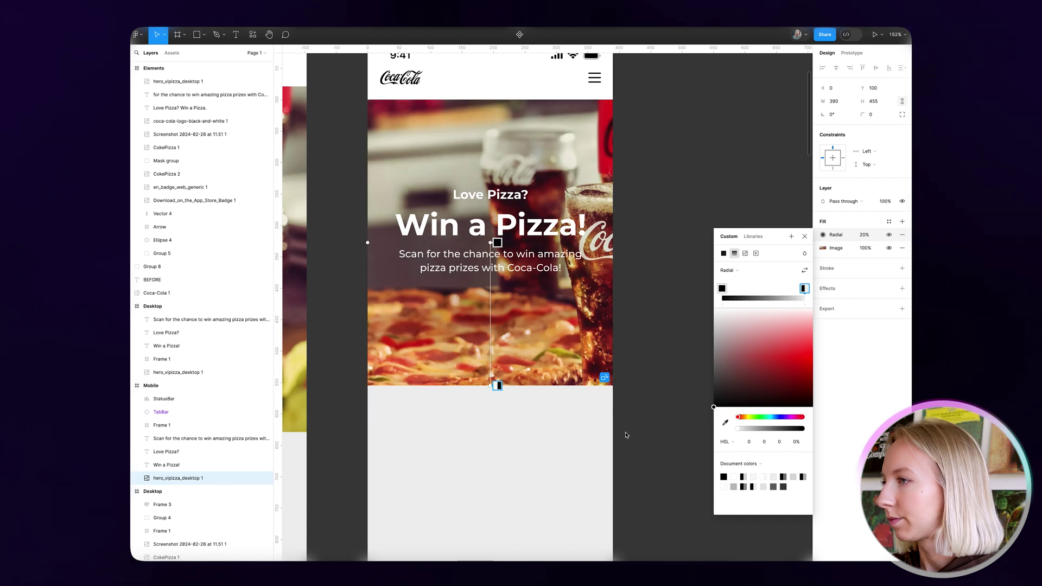
pyautogui.click(497, 242)
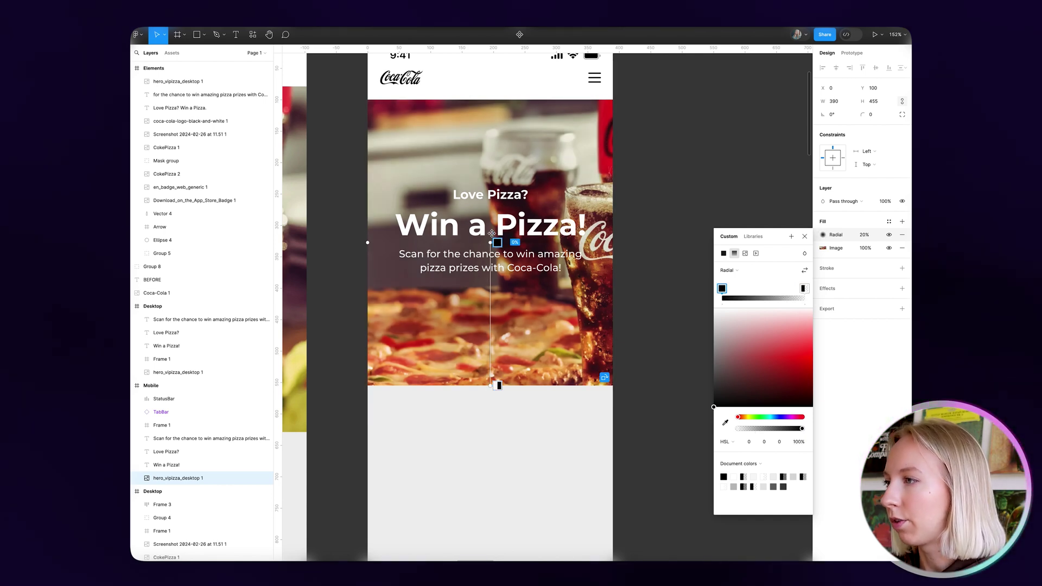
pyautogui.click(804, 236)
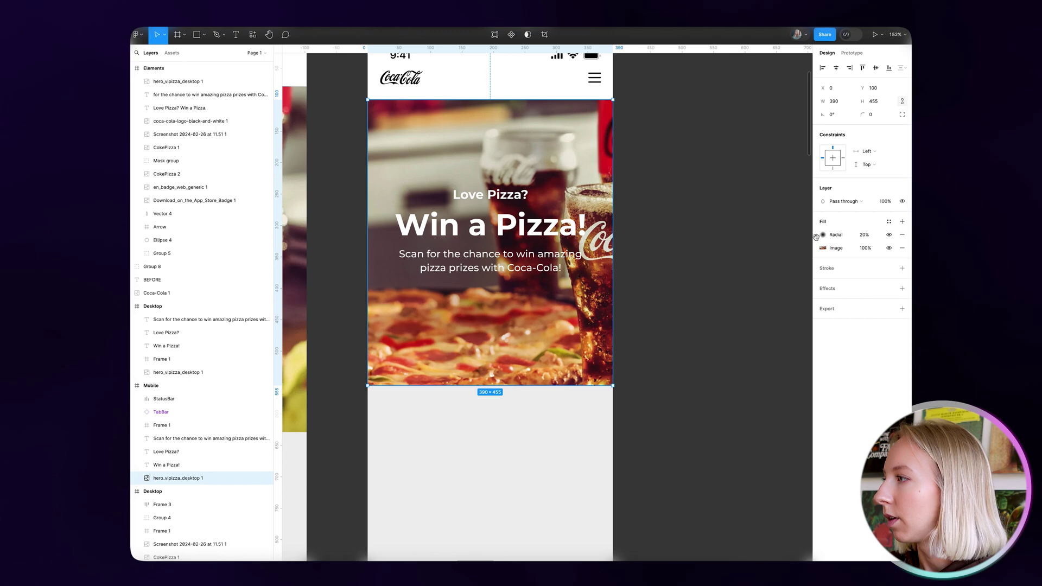
# - Set the radial gradient's opacity over the mobile hero image to 40%
pyautogui.click(864, 234)
pyautogui.write('40')
pyautogui.press('Return')
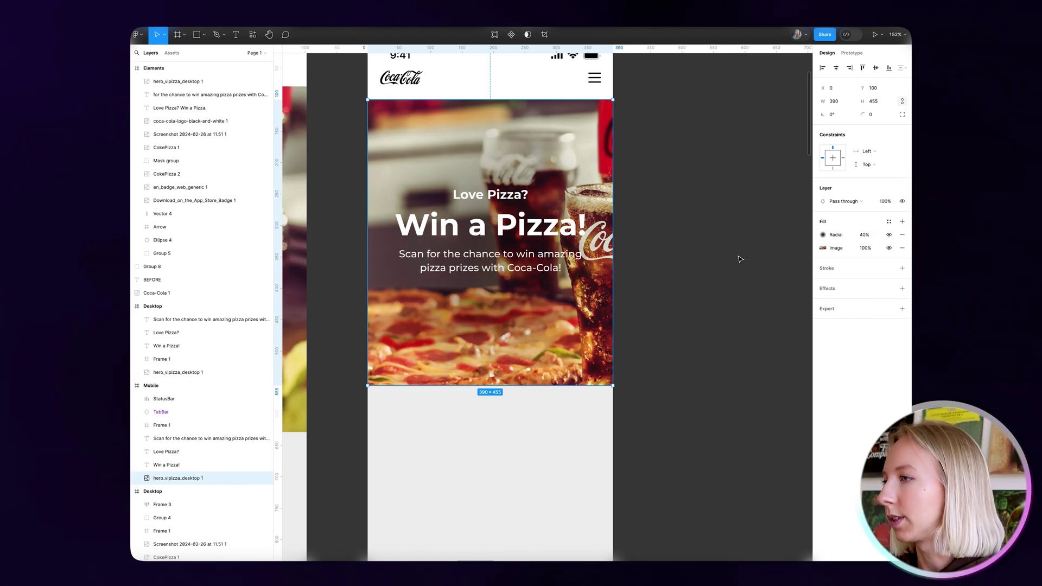
pyautogui.scroll(-5, 585, 261)
pyautogui.click(686, 270)
pyautogui.scroll(-3, 667, 272)
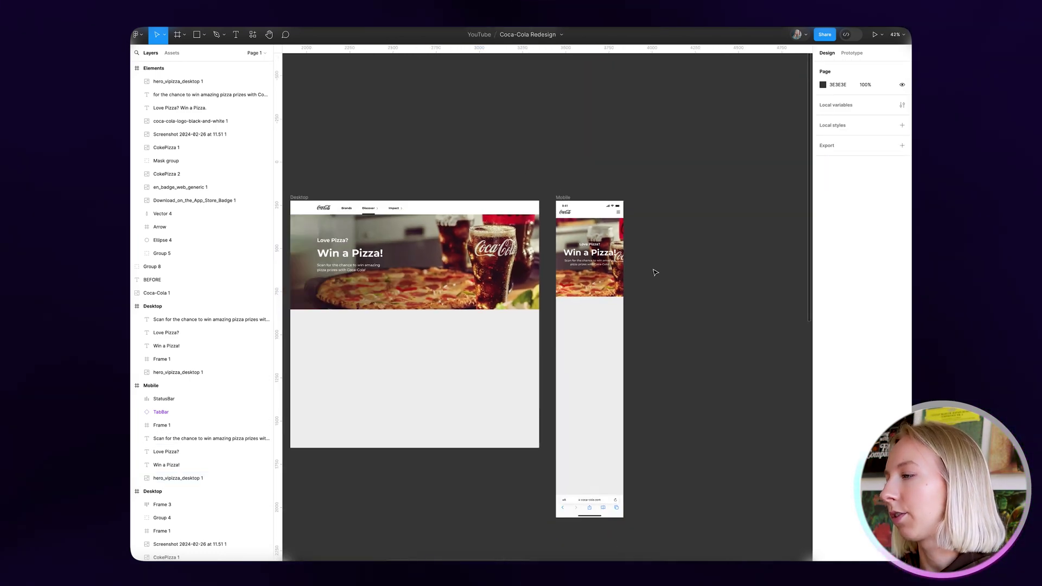
pyautogui.scroll(7, 635, 274)
# - Set the opacity of the radial gradient fill on the mobile hero image to 50%
pyautogui.click(190, 478)
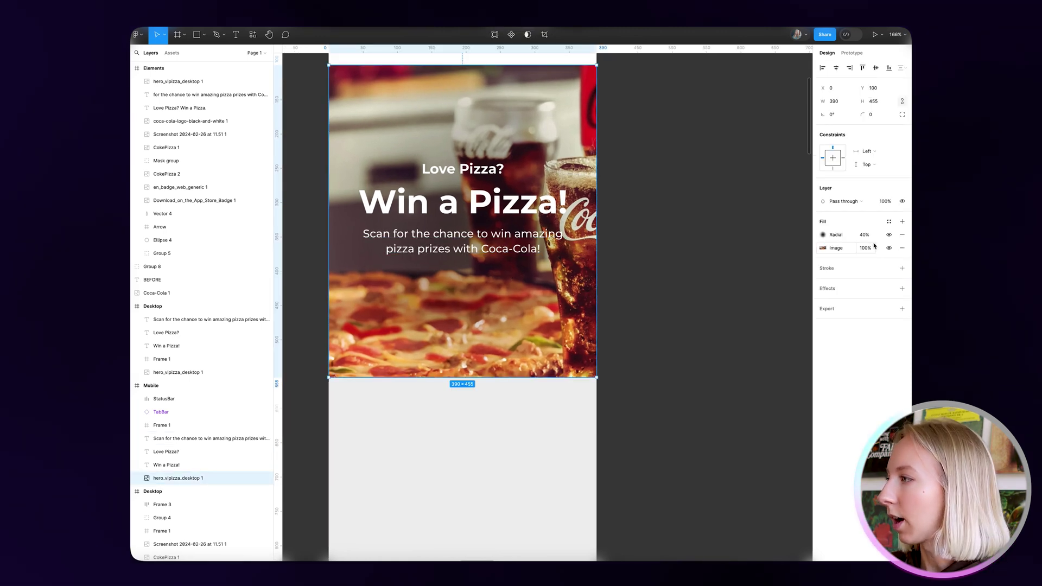
pyautogui.click(867, 236)
pyautogui.write('50')
pyautogui.press('Return')
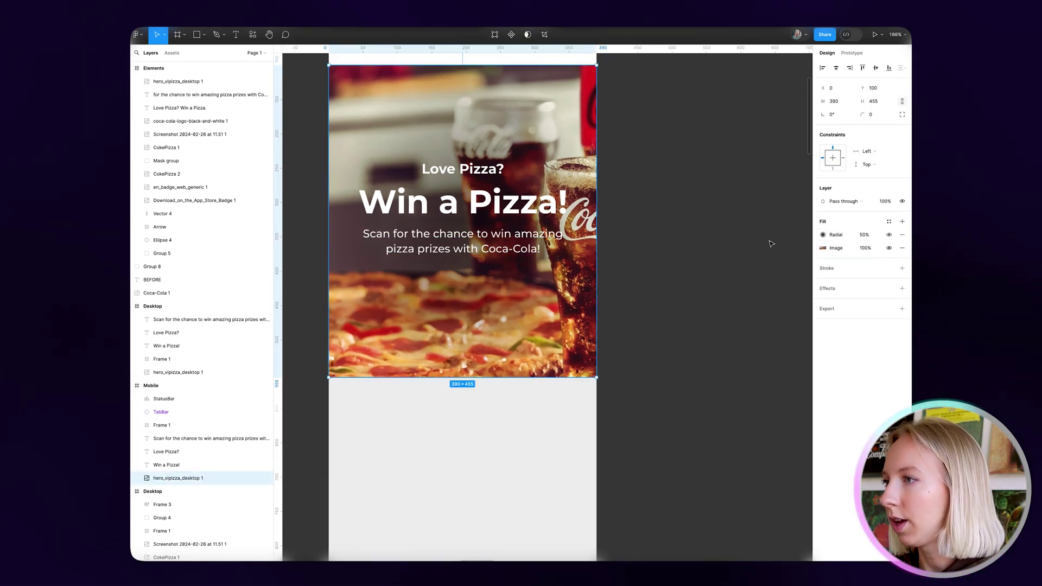
pyautogui.click(873, 238)
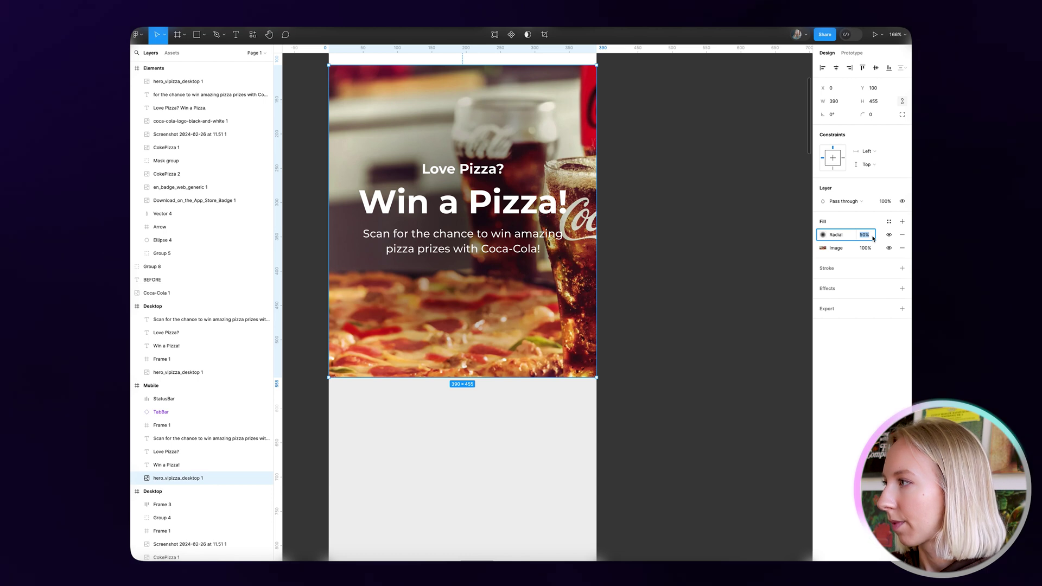
# - Set the radial gradient's outer black stop to about 36% opacity and finish editing the fill
pyautogui.click(823, 236)
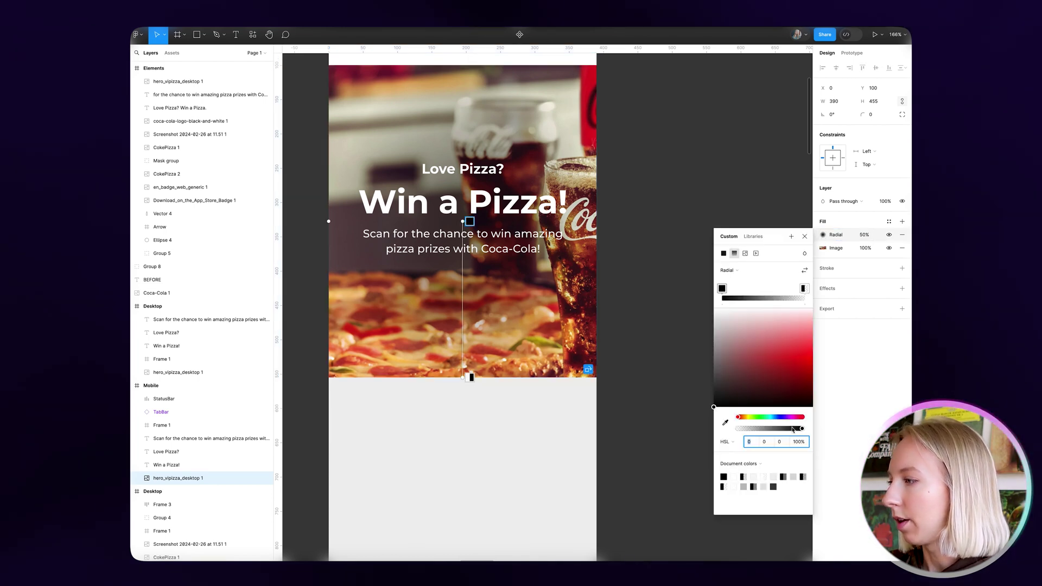
pyautogui.click(804, 288)
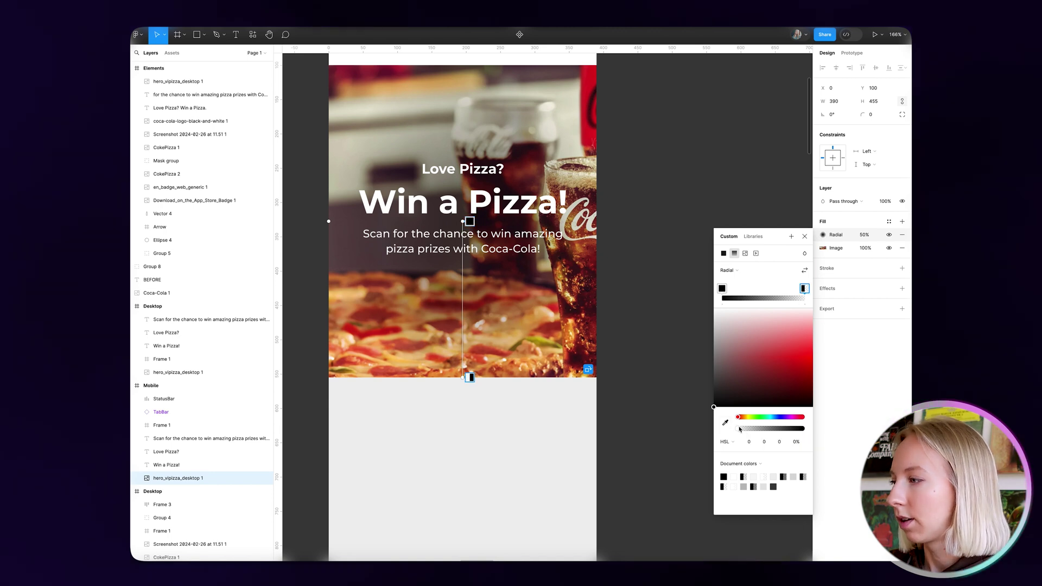
pyautogui.moveTo(739, 429); pyautogui.dragTo(759, 431)
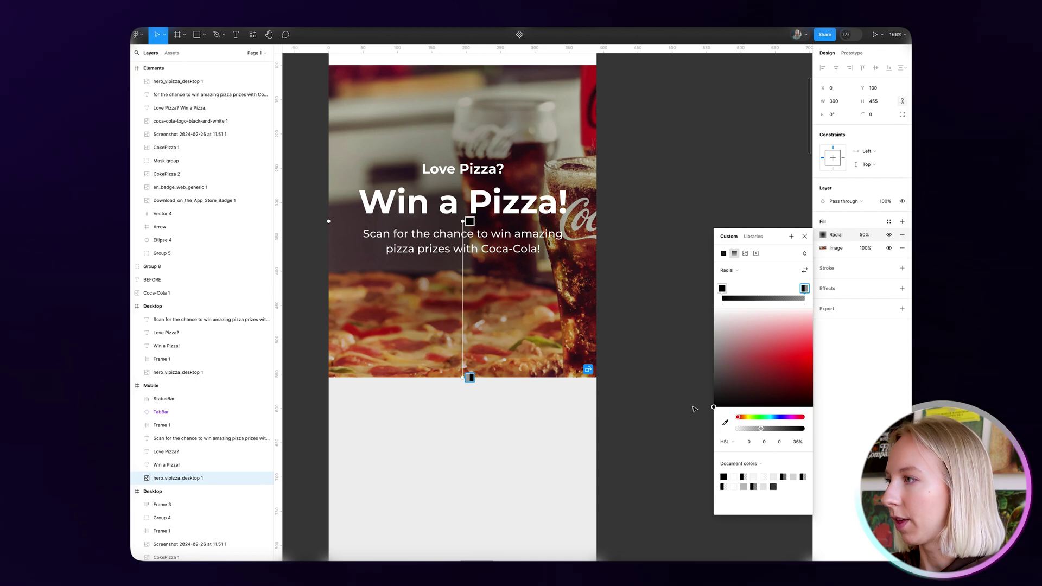
pyautogui.click(805, 236)
pyautogui.click(716, 235)
pyautogui.scroll(-5, 717, 235)
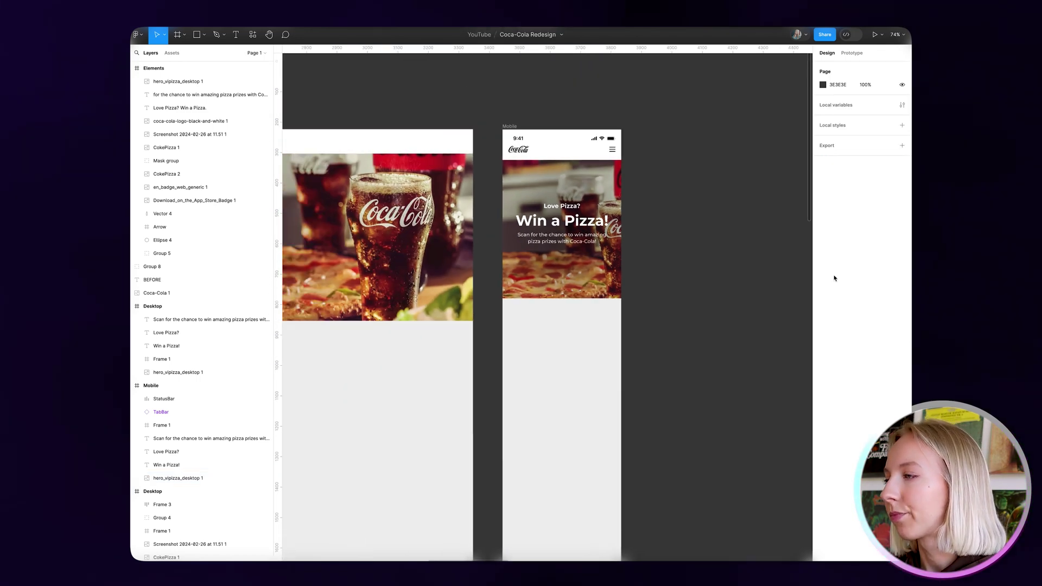
pyautogui.click(207, 438)
pyautogui.click(708, 234)
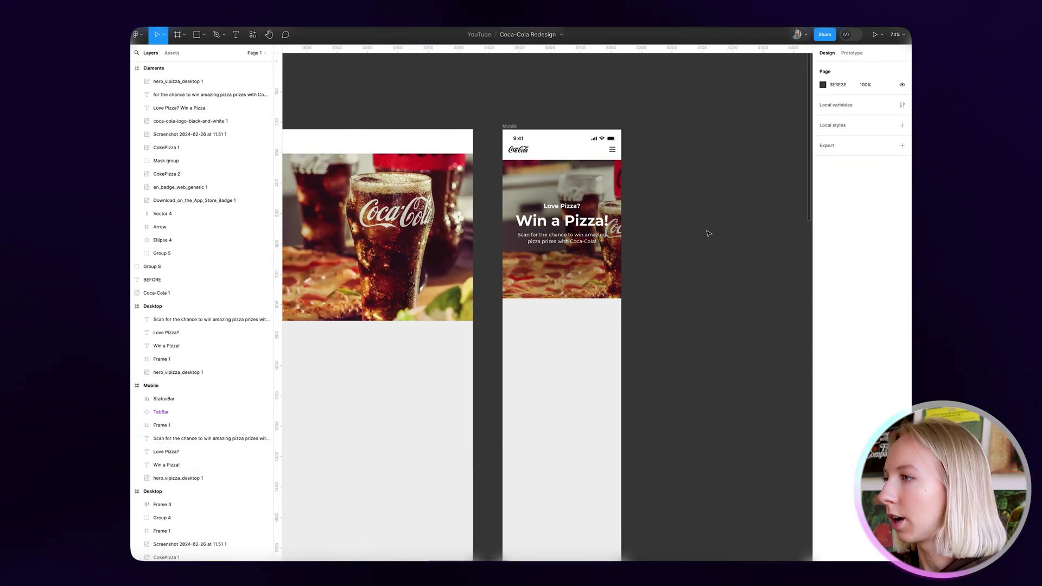
pyautogui.scroll(-3, 708, 233)
pyautogui.scroll(2, 546, 250)
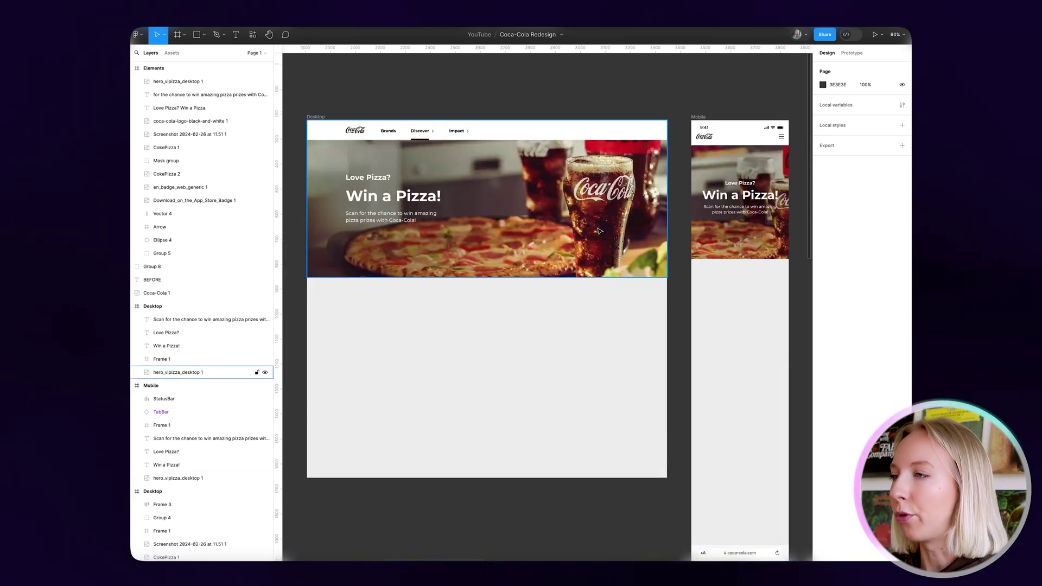
pyautogui.scroll(3, 480, 222)
pyautogui.scroll(-3, 373, 203)
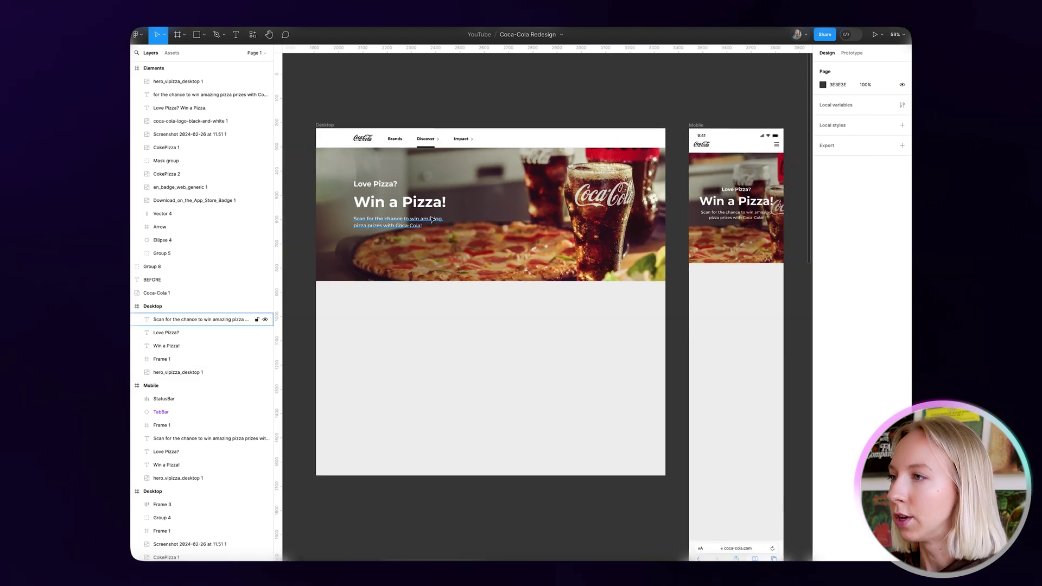
# - Move the desktop hero's "Love Pizza?" line slightly down and the description slightly up, tightening both around the "Win a Pizza!" headline
pyautogui.scroll(2, 374, 203)
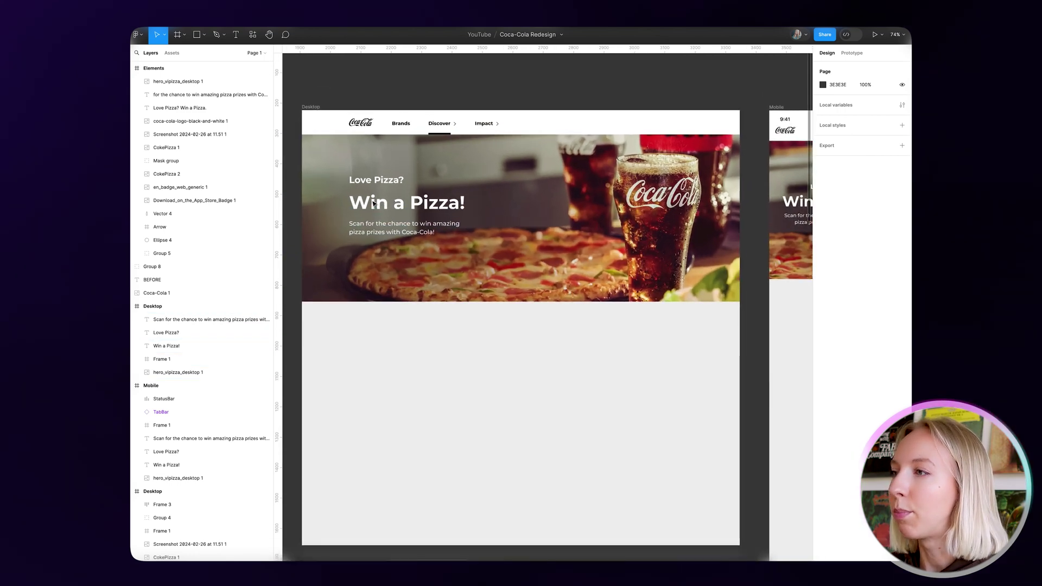
pyautogui.click(402, 209)
pyautogui.scroll(-2, 402, 209)
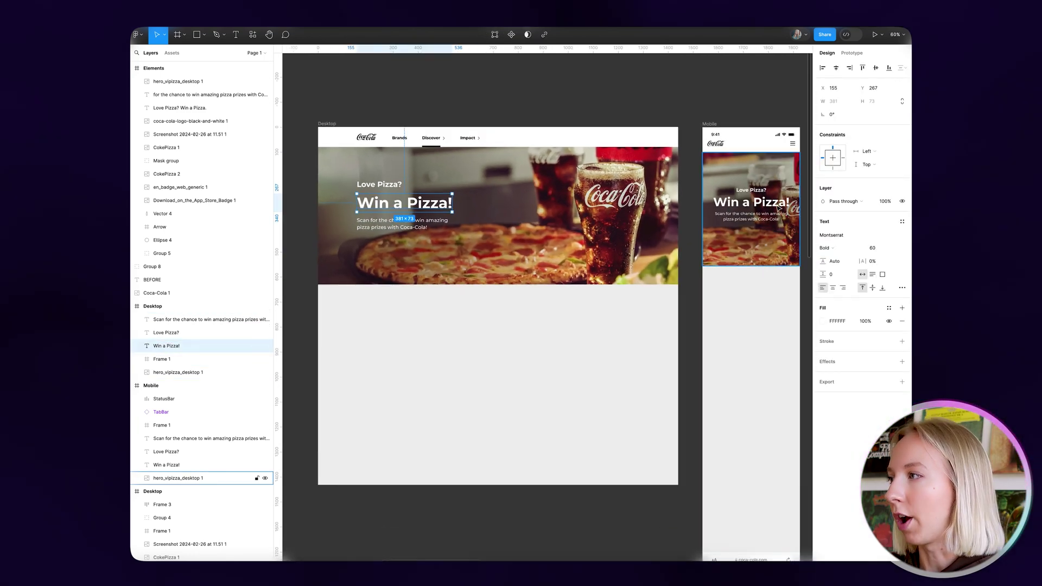
pyautogui.click(391, 188)
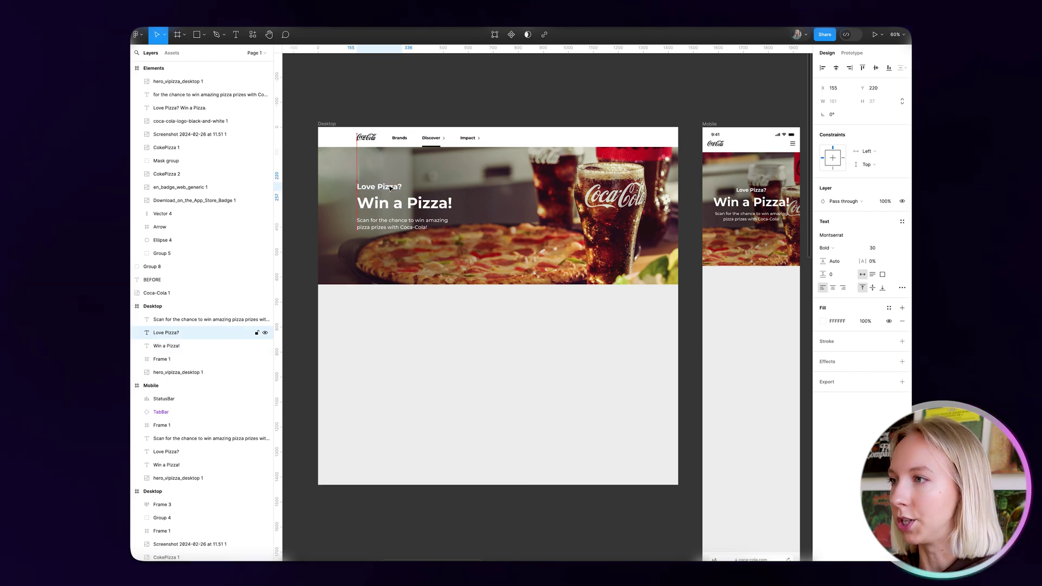
pyautogui.click(402, 224)
pyautogui.click(535, 373)
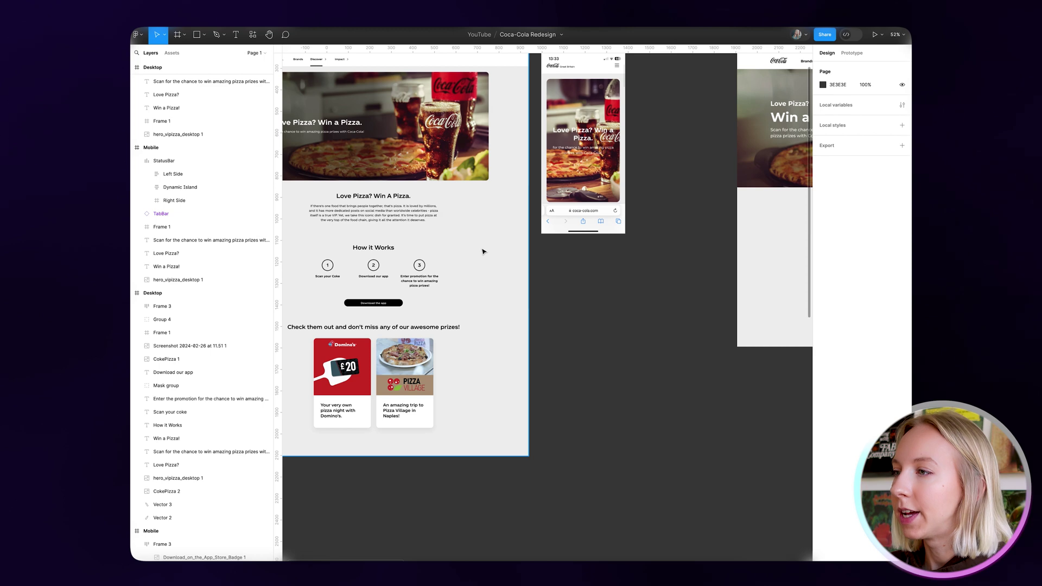
# - Examine the "How it Works" section of the original desktop page, including its three steps, download button and spacing around the prizes
pyautogui.scroll(-2, 484, 251)
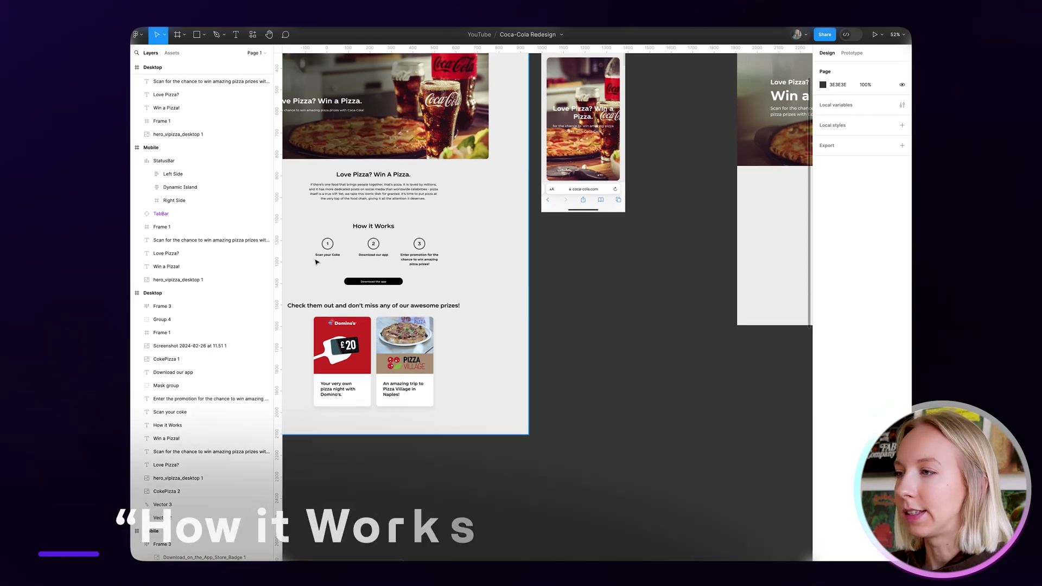
pyautogui.scroll(5, 597, 255)
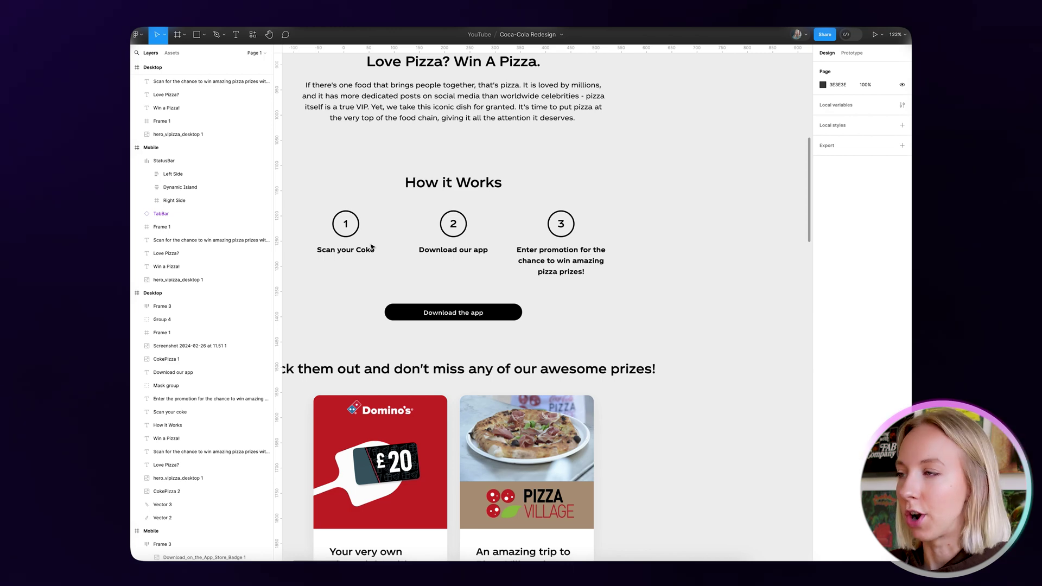
pyautogui.scroll(-5, 372, 247)
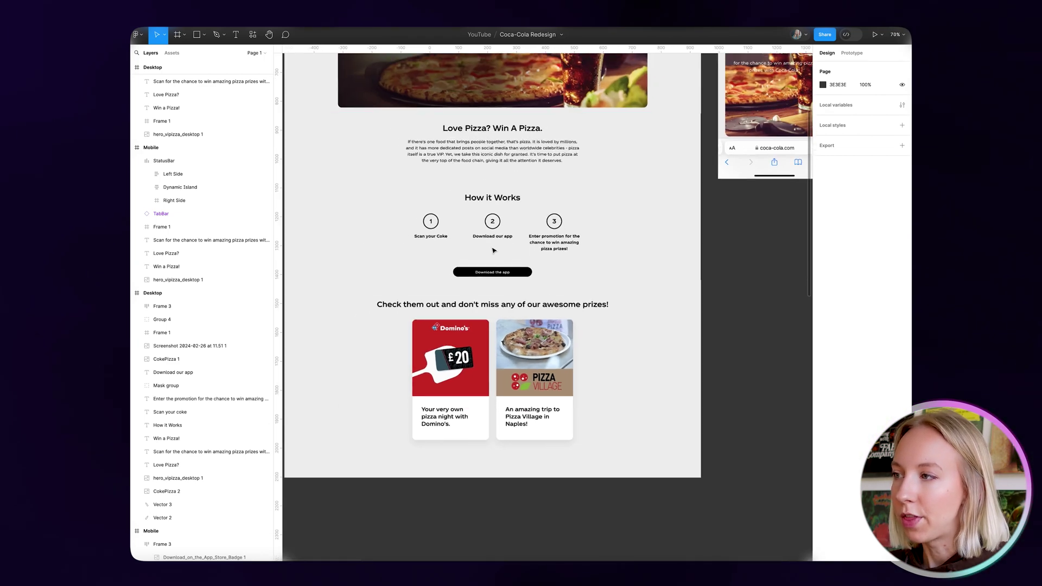
pyautogui.scroll(2, 491, 250)
pyautogui.scroll(-2, 487, 253)
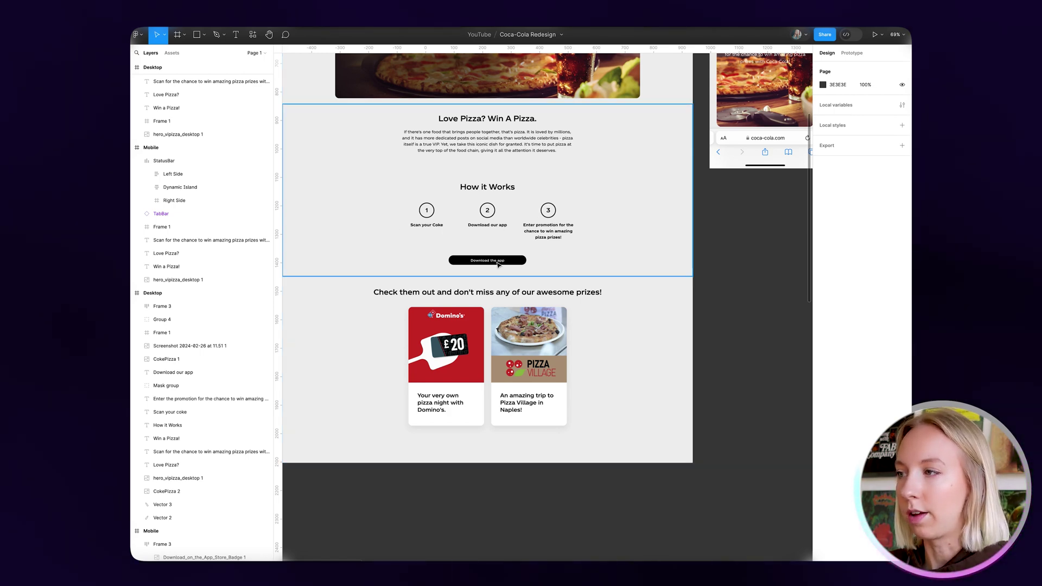
pyautogui.scroll(5, 496, 264)
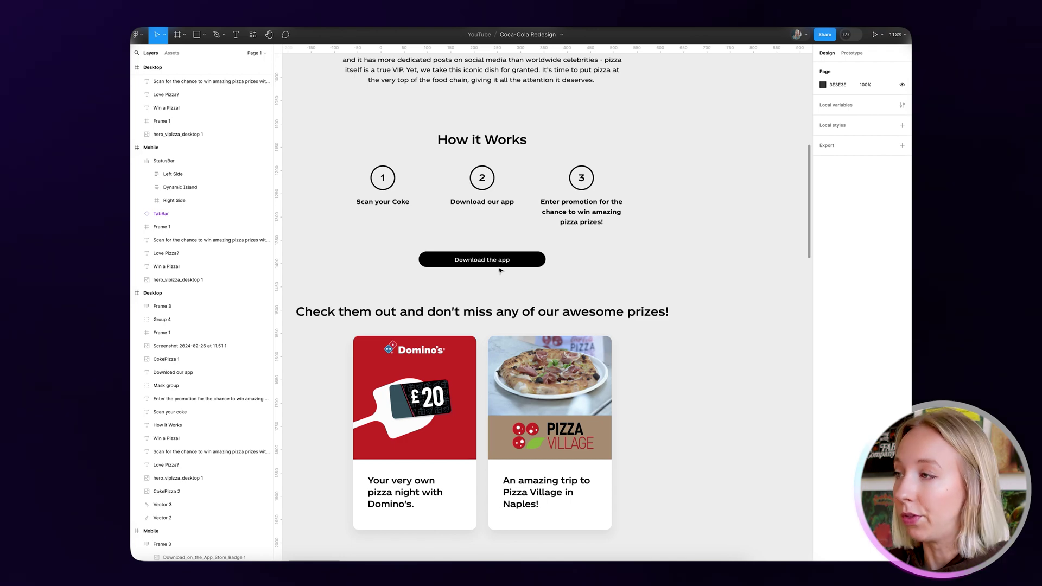
pyautogui.scroll(-1, 500, 270)
pyautogui.scroll(-3, 514, 204)
pyautogui.scroll(1, 510, 202)
pyautogui.scroll(4, 491, 204)
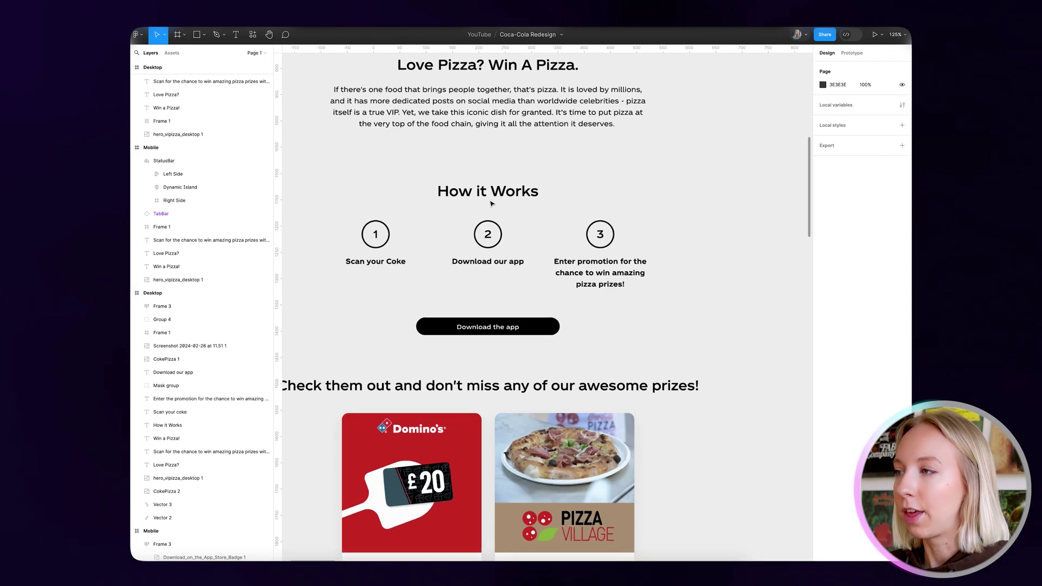
pyautogui.scroll(1, 491, 203)
pyautogui.scroll(-5, 539, 247)
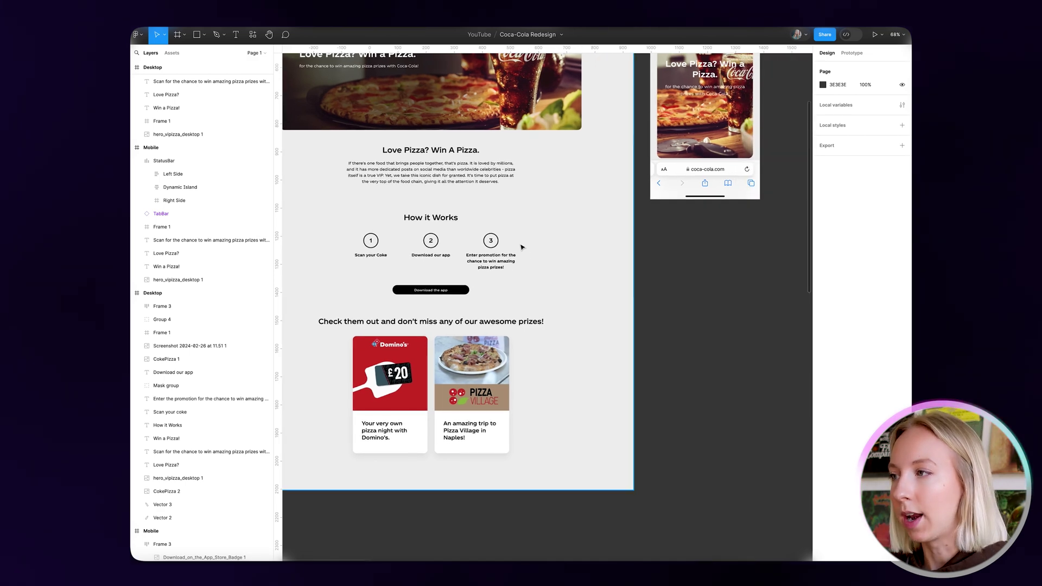
# - Copy the round bottle badge, app icon, Domino's and Pizza Village images from the Elements frame into the empty area below the desktop hero
pyautogui.scroll(-5, 521, 247)
pyautogui.scroll(-5, 380, 247)
pyautogui.scroll(8, 350, 247)
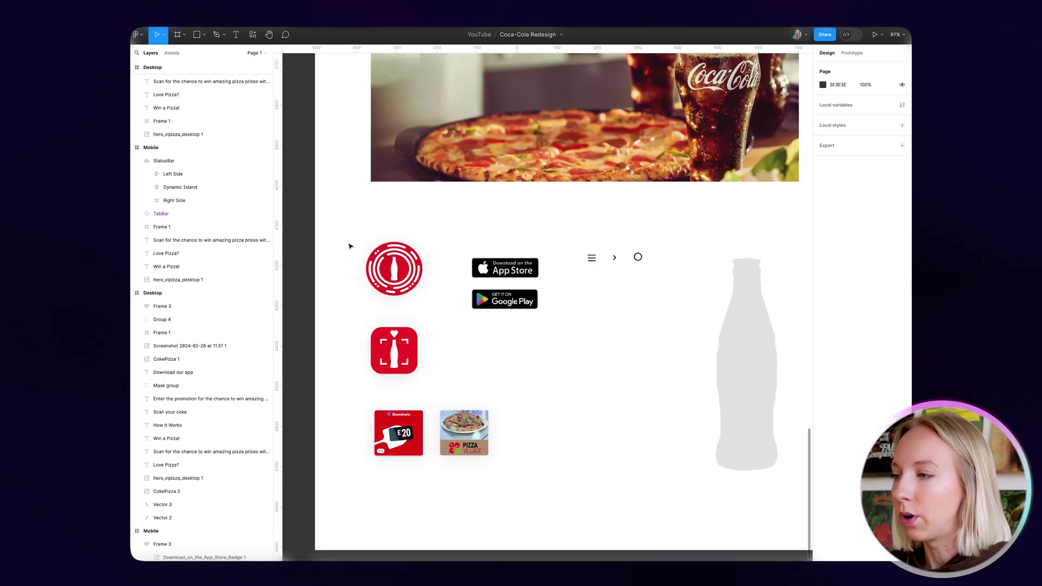
pyautogui.moveTo(349, 246); pyautogui.dragTo(460, 491)
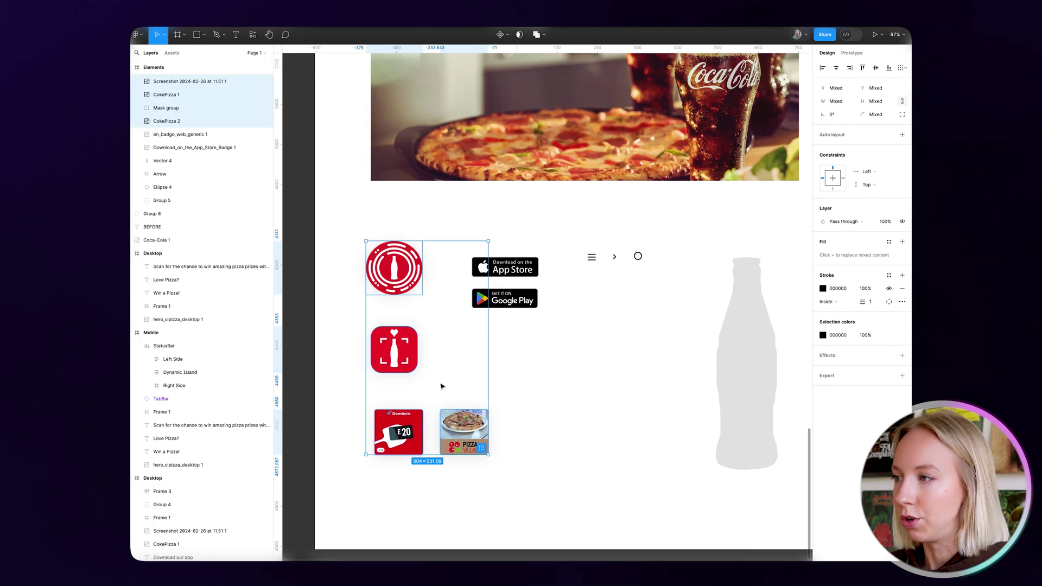
pyautogui.scroll(-5, 441, 385)
pyautogui.scroll(3, 521, 271)
pyautogui.scroll(5, 679, 196)
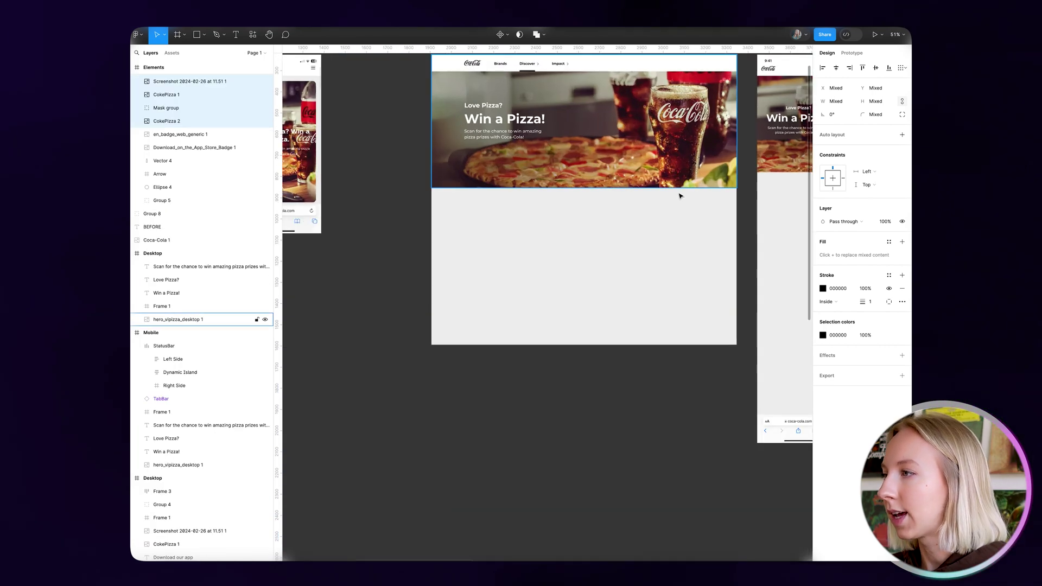
pyautogui.press('super+v')
pyautogui.scroll(5, 685, 253)
pyautogui.moveTo(439, 343); pyautogui.dragTo(585, 264)
pyautogui.click(481, 311)
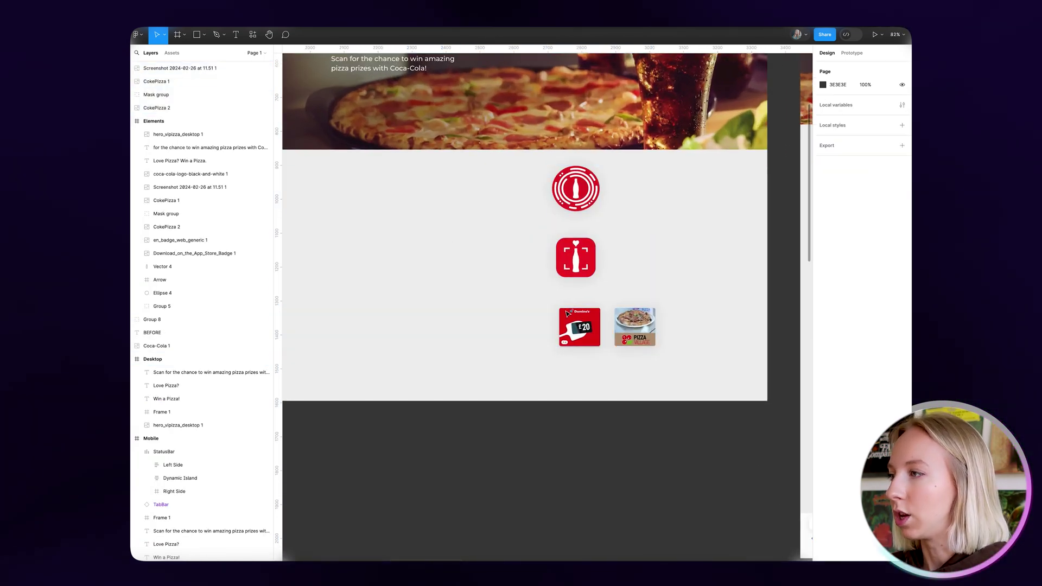
# - Place the round bottle badge at about X 2210, Y 1114 and the app icon beside it at about X 2526, Y 1123
pyautogui.scroll(-3, 567, 314)
pyautogui.moveTo(583, 225); pyautogui.dragTo(472, 277)
pyautogui.scroll(5, 480, 277)
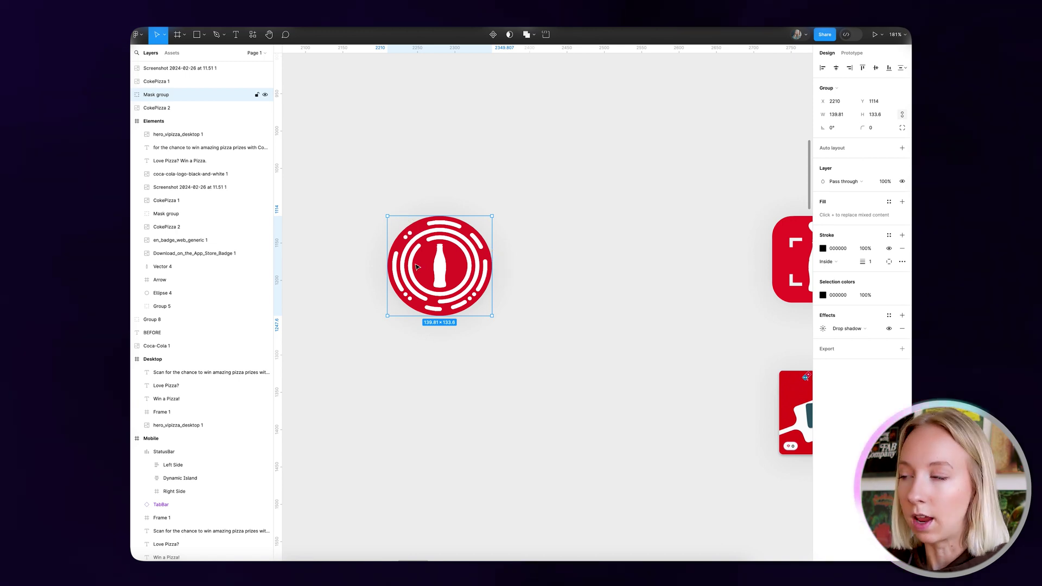
pyautogui.scroll(-3, 499, 249)
pyautogui.moveTo(681, 245); pyautogui.dragTo(594, 254)
pyautogui.scroll(3, 597, 258)
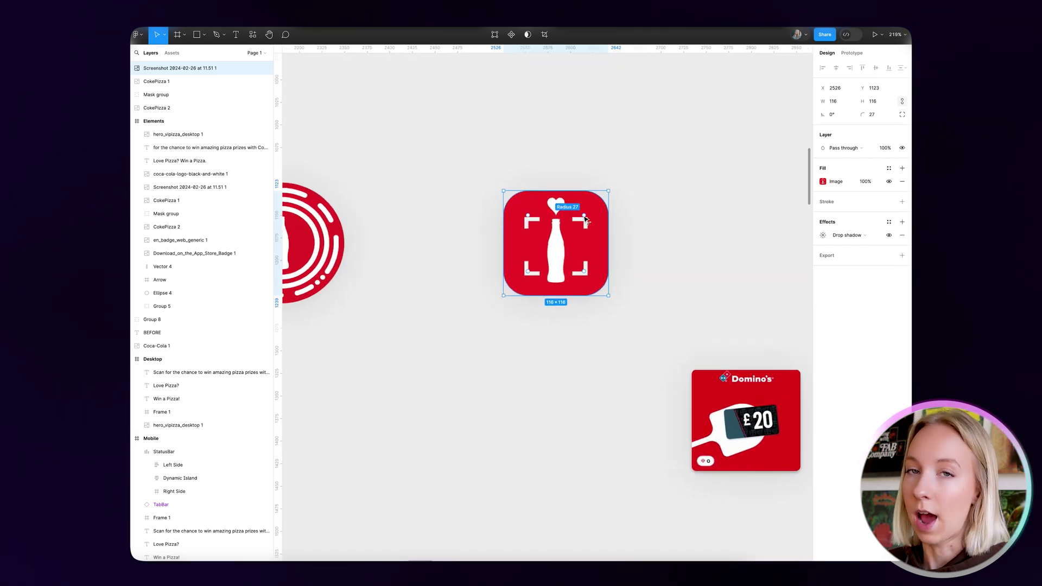
# - Move the Domino's image into the same row as the app icon, at about X 2818, Y 1136
pyautogui.scroll(-2, 566, 217)
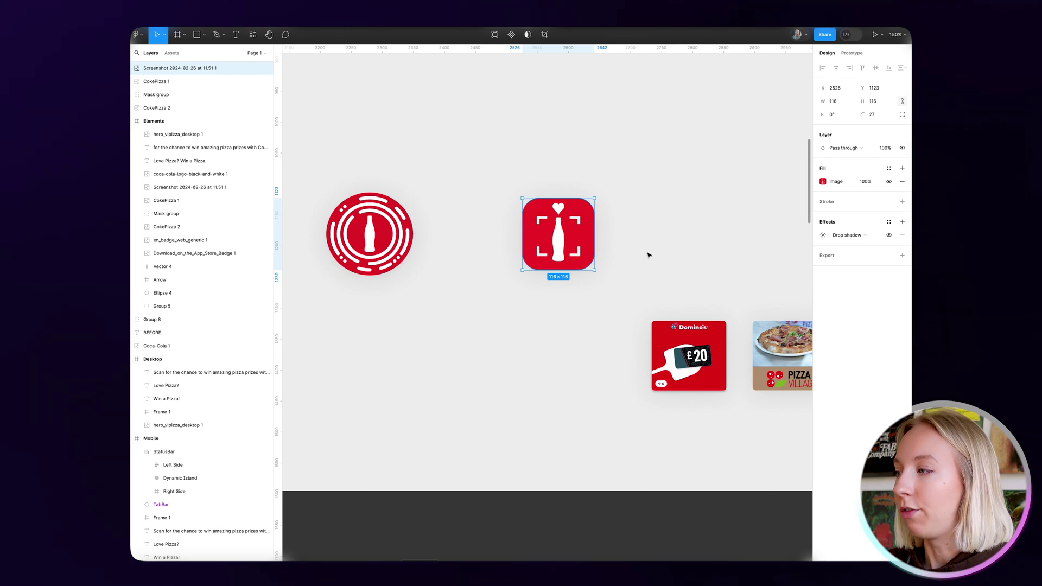
pyautogui.scroll(-4, 648, 255)
pyautogui.moveTo(678, 296); pyautogui.dragTo(704, 246)
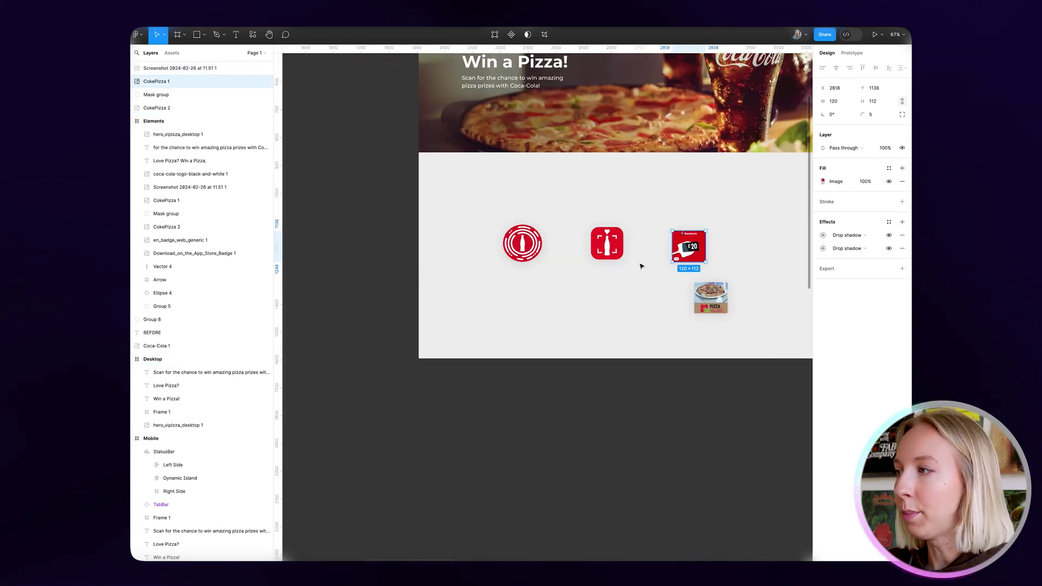
# - Rotate the Domino's image by about 12.8° so it tilts beside the app icon
pyautogui.scroll(2, 641, 266)
pyautogui.click(617, 231)
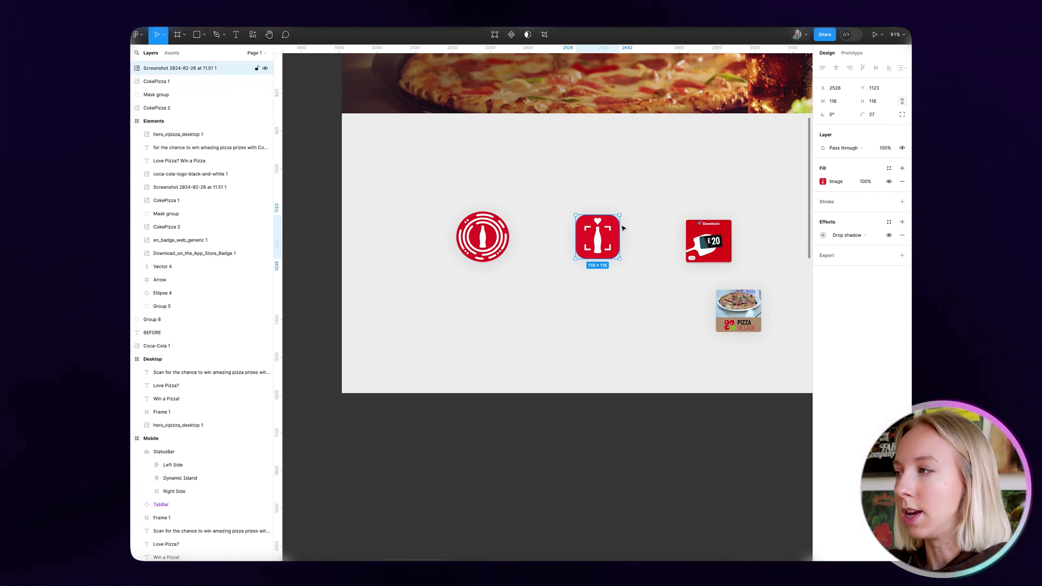
pyautogui.scroll(-2, 623, 228)
pyautogui.scroll(5, 744, 232)
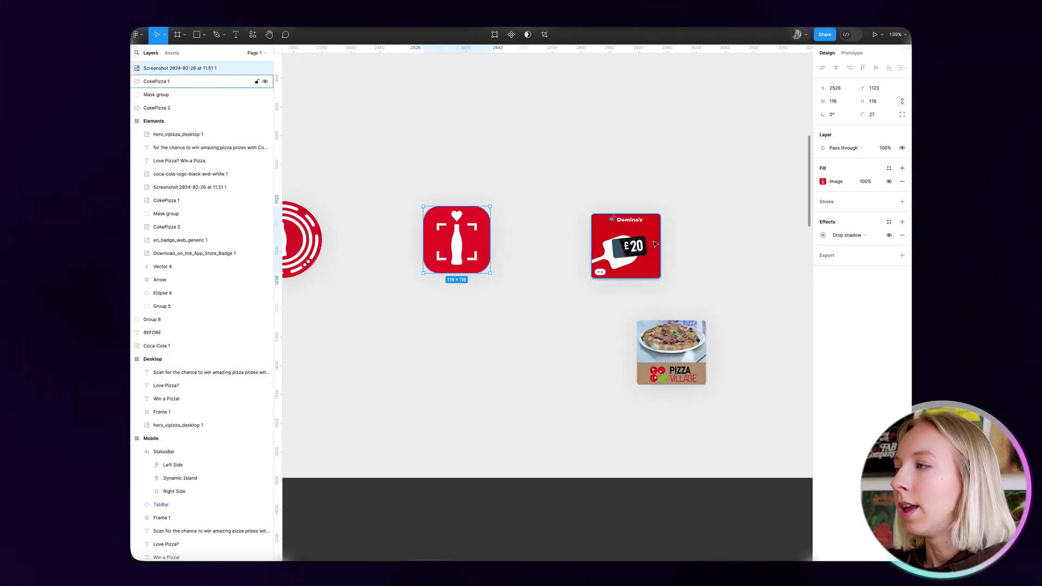
pyautogui.moveTo(655, 244); pyautogui.dragTo(658, 199)
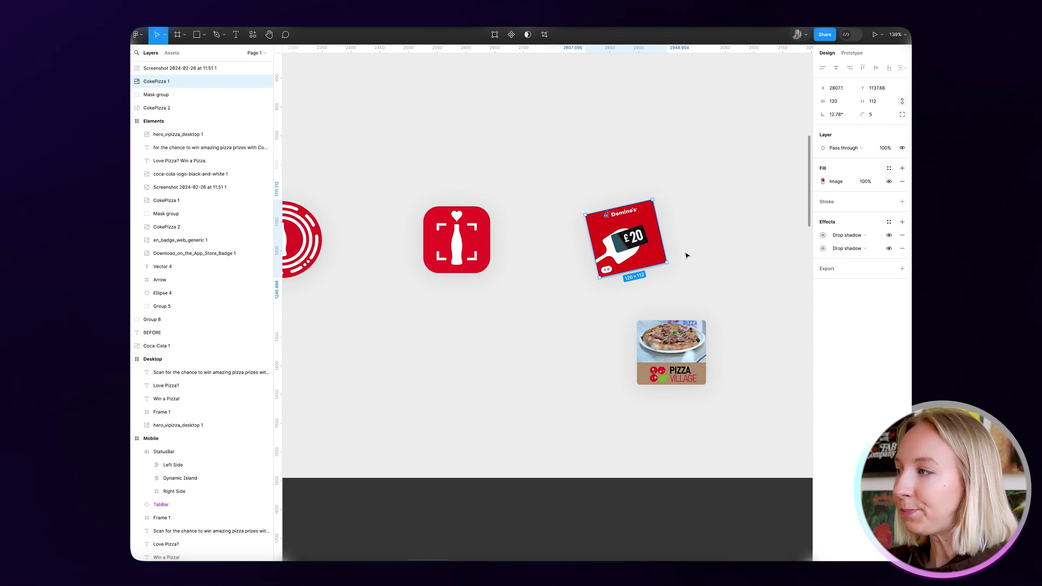
# - Tilt the Pizza Village image the opposite way and tuck it behind the Domino's image
pyautogui.click(704, 333)
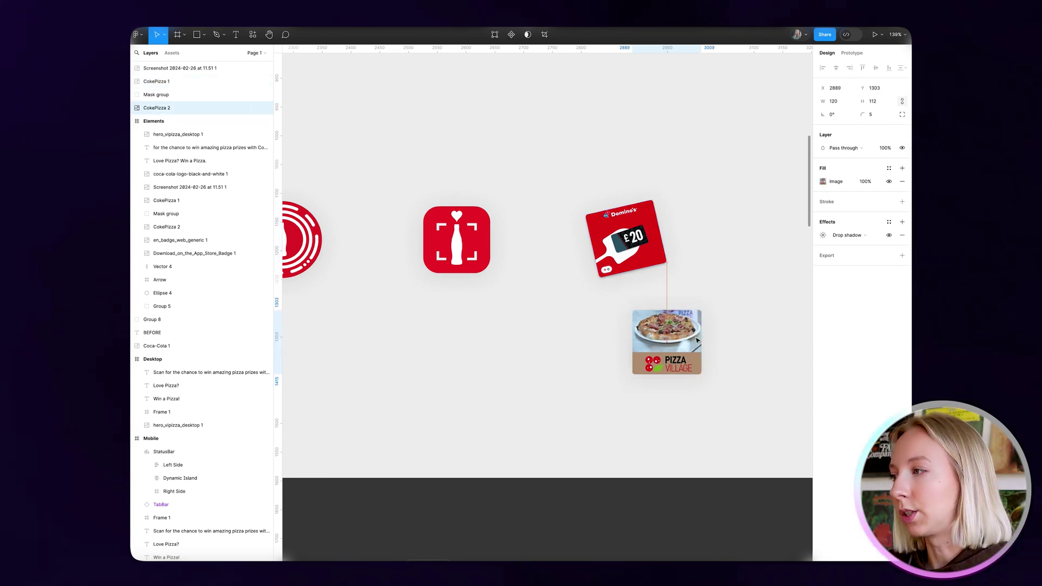
pyautogui.moveTo(706, 315); pyautogui.dragTo(648, 261)
pyautogui.click(705, 274)
pyautogui.scroll(-5, 678, 266)
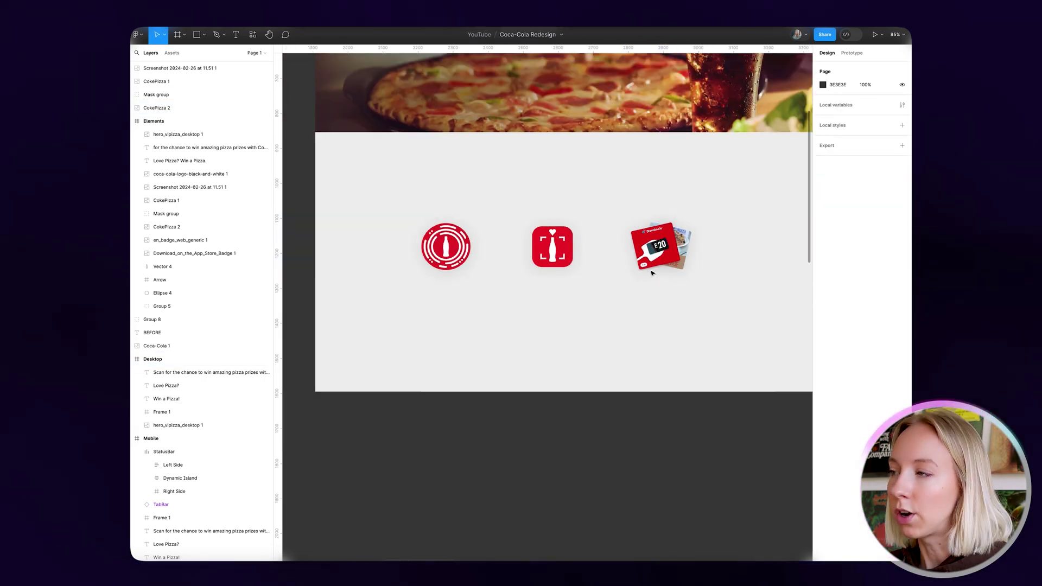
# - Examine the row of icons and compare it with the step labels in the original page's "How it Works" section
pyautogui.moveTo(707, 235); pyautogui.dragTo(660, 268)
pyautogui.hscroll(2, 638, 295)
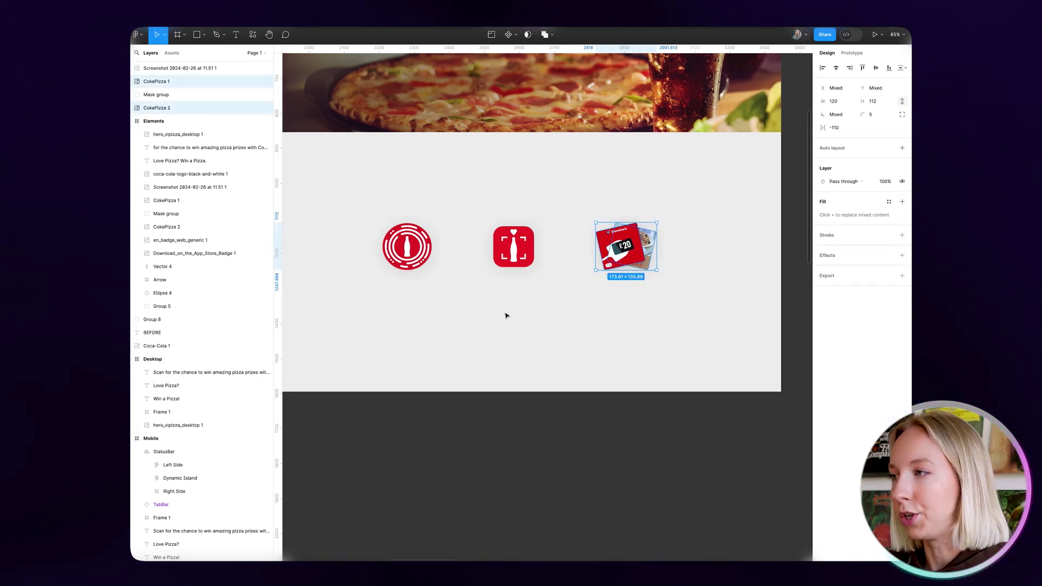
pyautogui.scroll(-2, 624, 302)
pyautogui.click(535, 257)
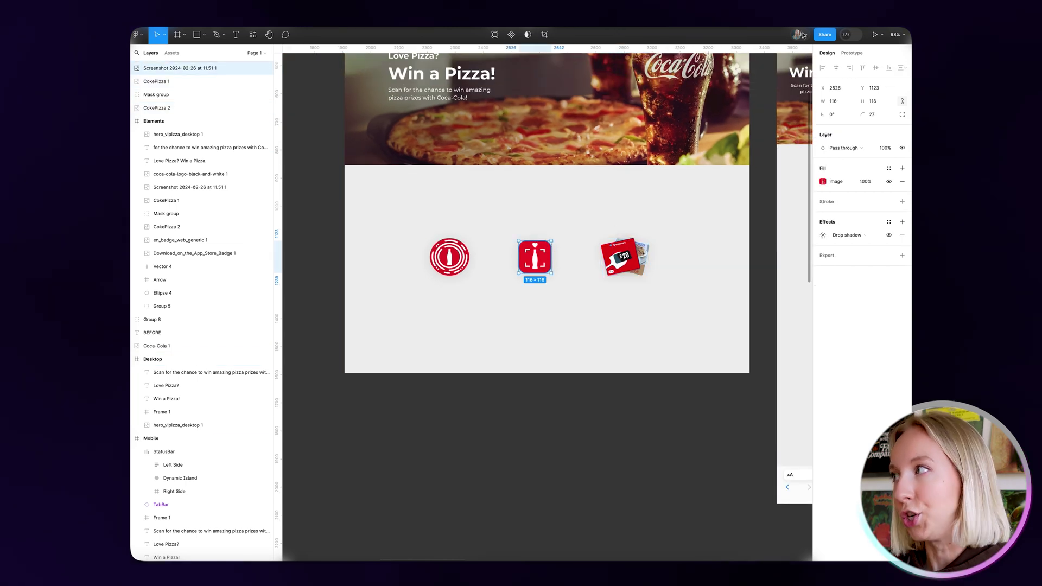
pyautogui.scroll(-2, 624, 255)
pyautogui.press('Escape')
pyautogui.scroll(-3, 608, 288)
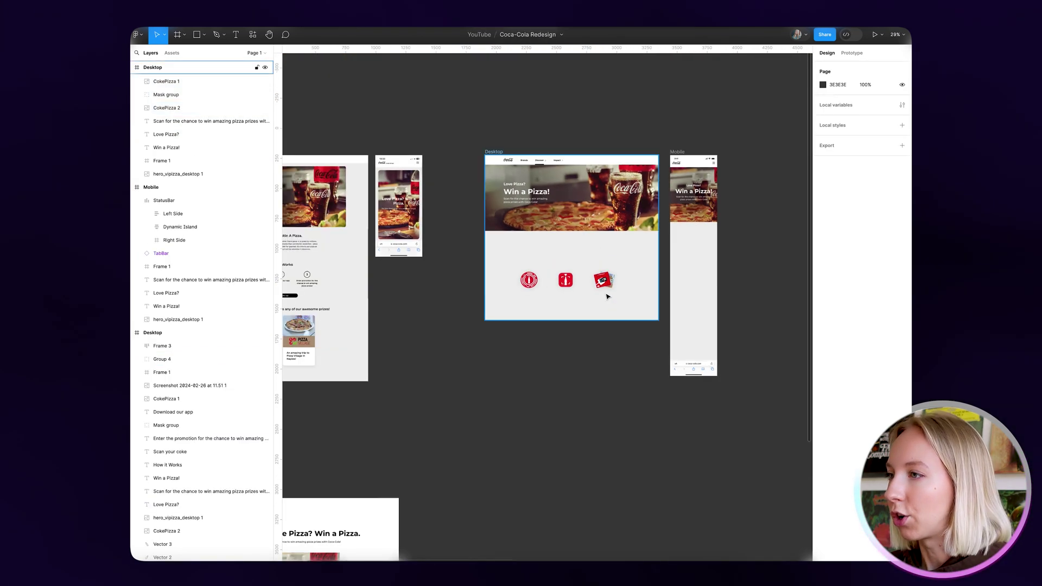
pyautogui.hscroll(-2, 375, 291)
pyautogui.scroll(10, 353, 287)
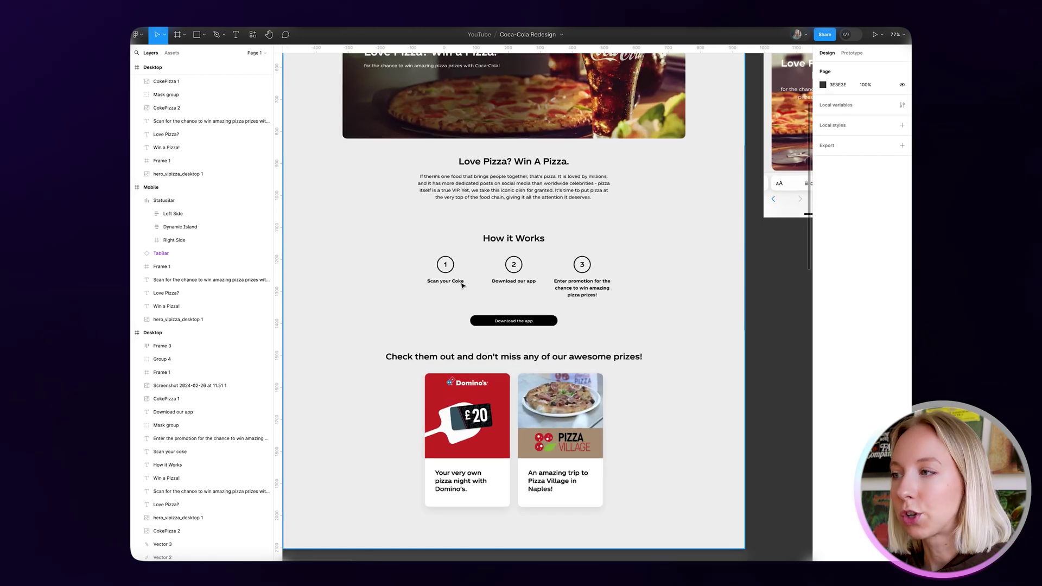
pyautogui.scroll(-4, 462, 285)
pyautogui.hscroll(5, 434, 285)
pyautogui.scroll(3, 719, 295)
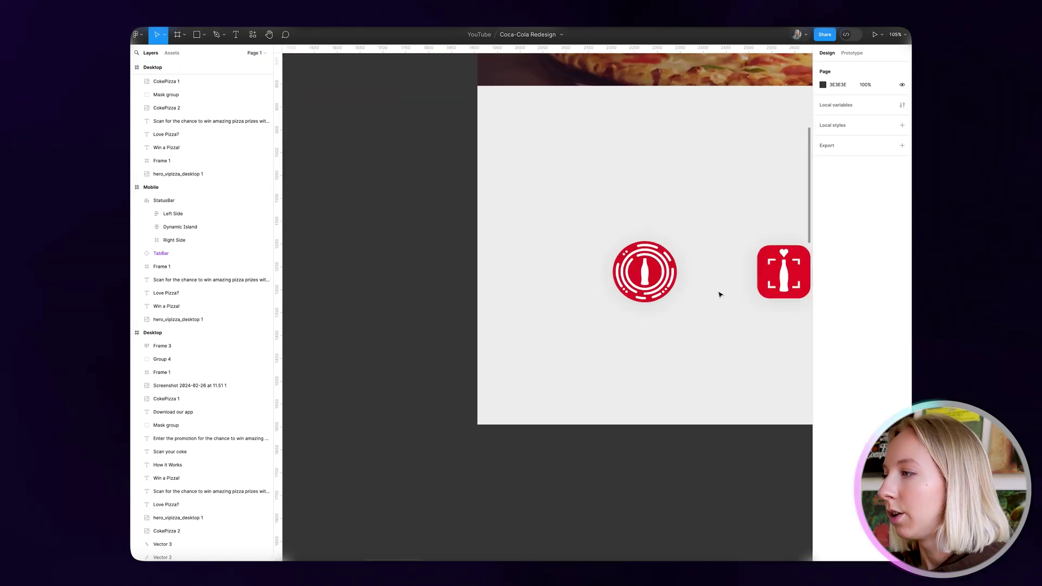
# - Add the text label "Scan your coke" below the round bottle badge
pyautogui.scroll(-1, 713, 303)
pyautogui.press('t')
pyautogui.click(643, 336)
pyautogui.write('Scan y')
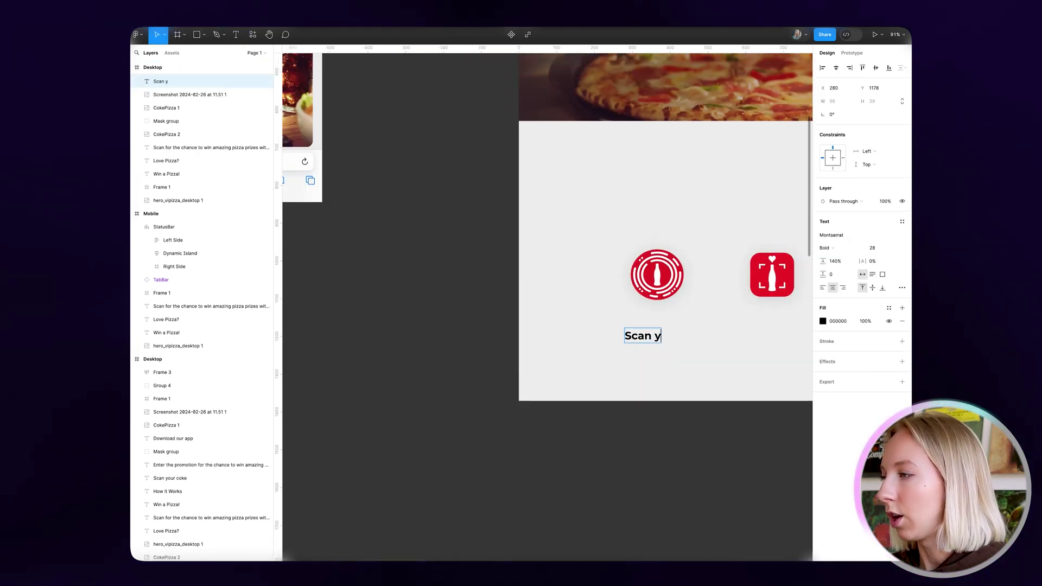
pyautogui.write('our coke')
pyautogui.press('Escape')
# - Set the "Scan your coke" label to Medium weight at font size 24
pyautogui.hscroll(3, 644, 335)
pyautogui.scroll(1, 644, 335)
pyautogui.click(840, 248)
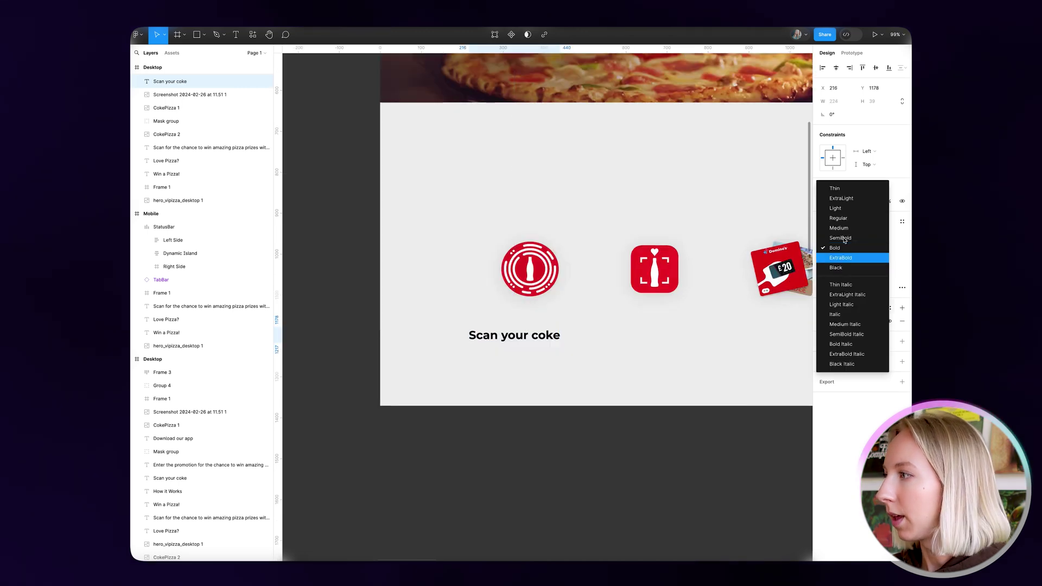
pyautogui.click(843, 228)
pyautogui.click(877, 250)
pyautogui.write('1')
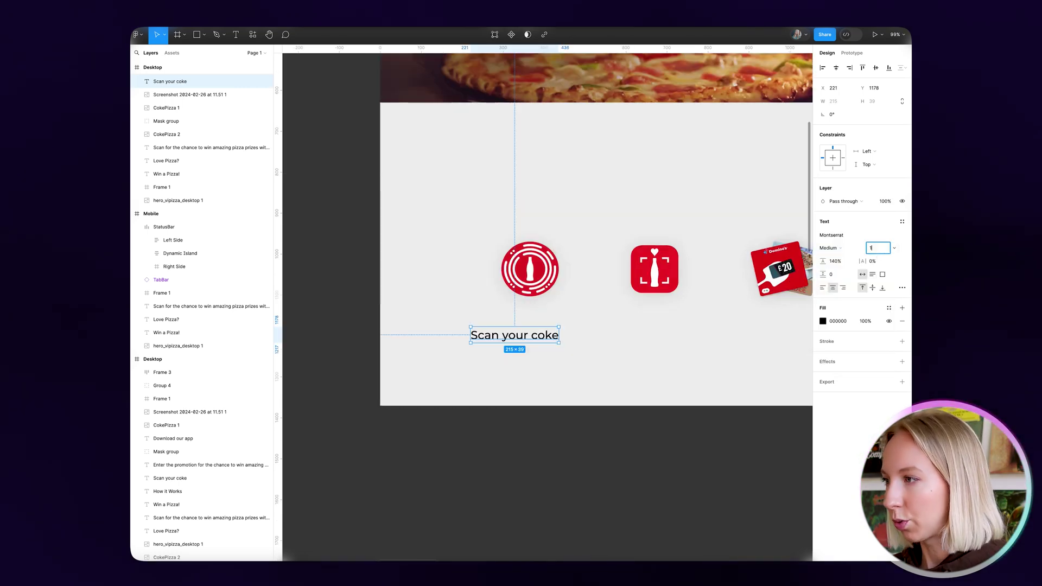
pyautogui.write('4')
pyautogui.press('Return')
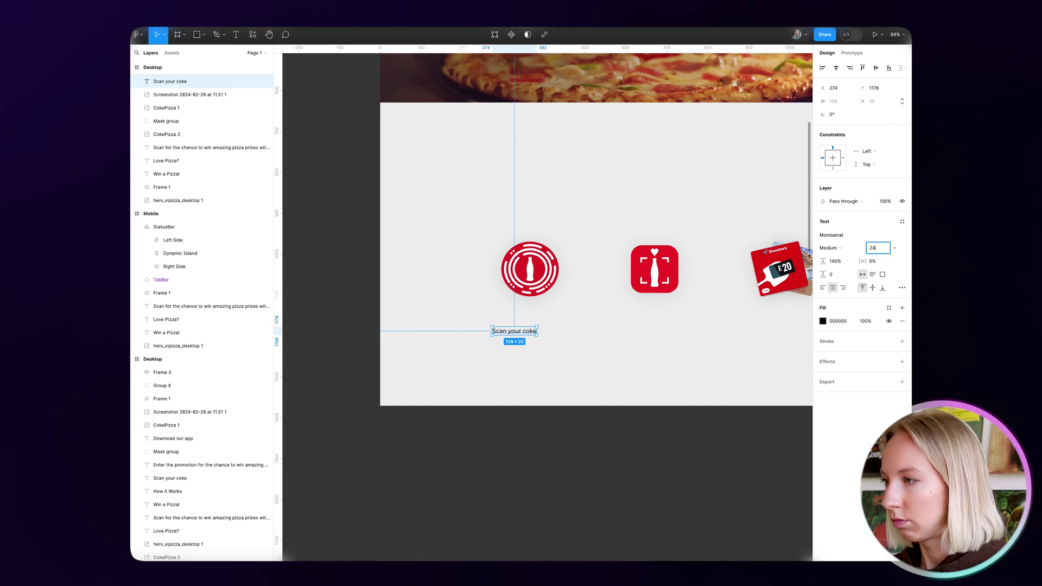
pyautogui.press('Return')
# - Center the "Scan your coke" label closely under the round badge, at about X 273, Y 1125
pyautogui.moveTo(535, 335); pyautogui.dragTo(548, 316)
pyautogui.press('alt')
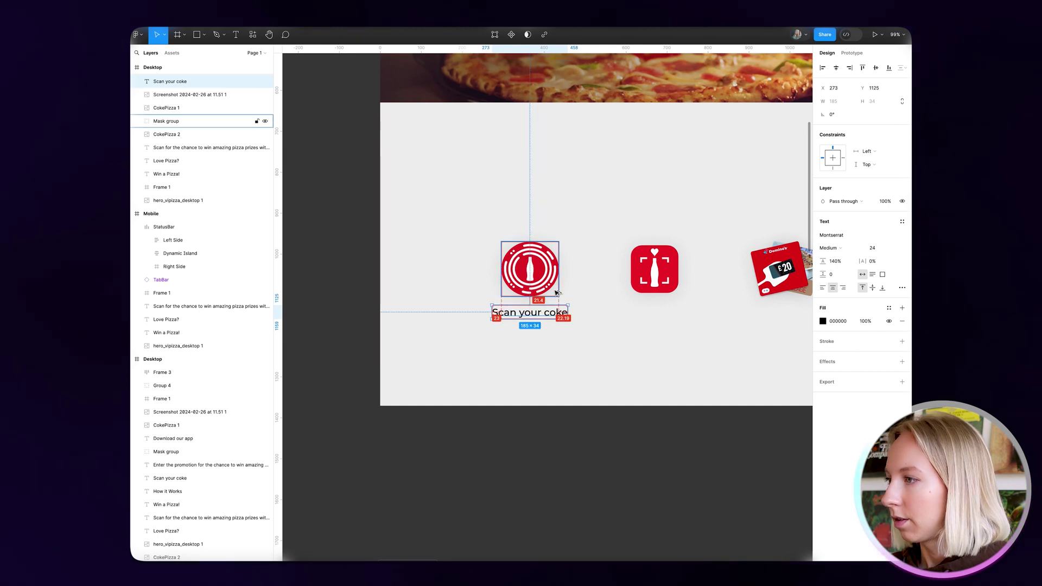
pyautogui.click(598, 326)
# - Shift the app icon up slightly, and duplicate the label beneath it with the text "Download the app"
pyautogui.hscroll(2, 599, 325)
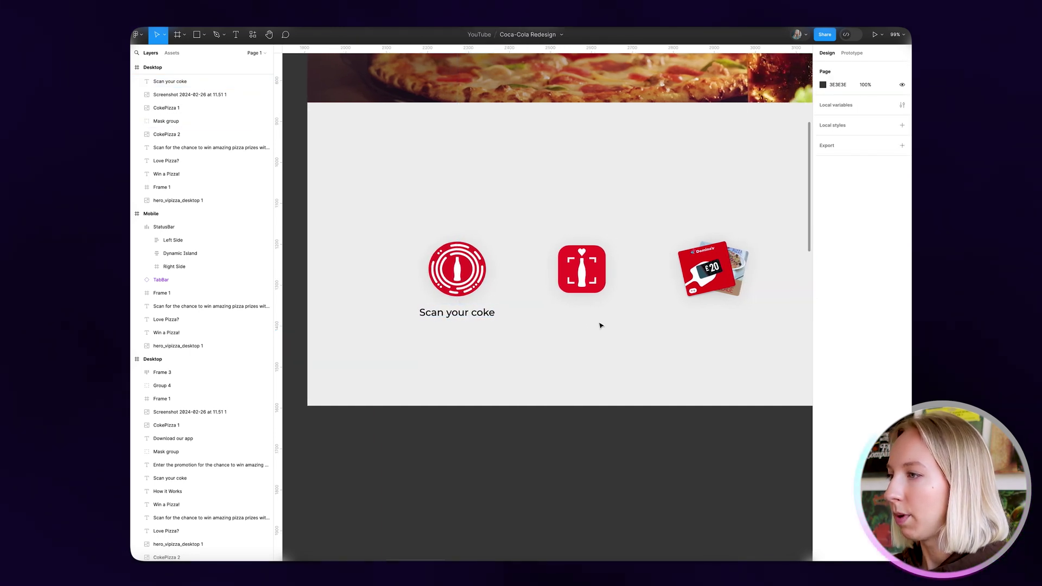
pyautogui.click(588, 283)
pyautogui.keyDown('alt'); pyautogui.moveTo(468, 319); pyautogui.dragTo(592, 319); pyautogui.keyUp('alt')
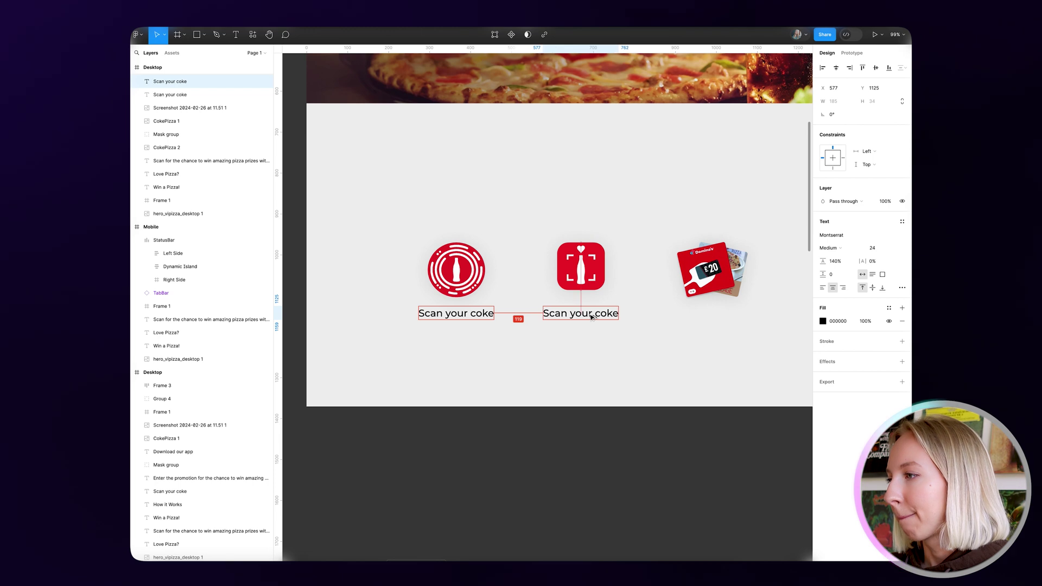
pyautogui.doubleClick(599, 313)
pyautogui.write('Dp')
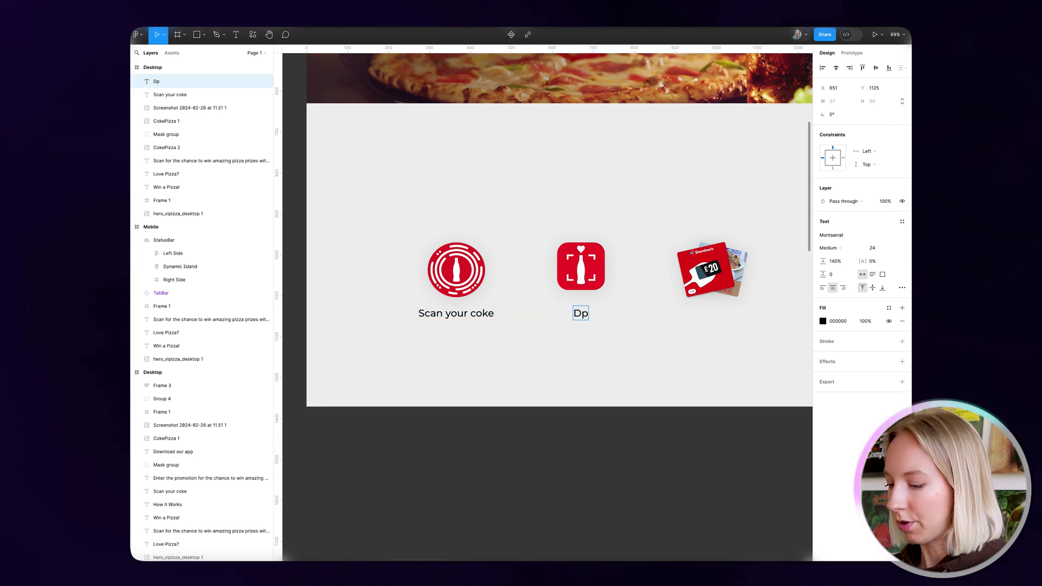
pyautogui.write('wnload the app')
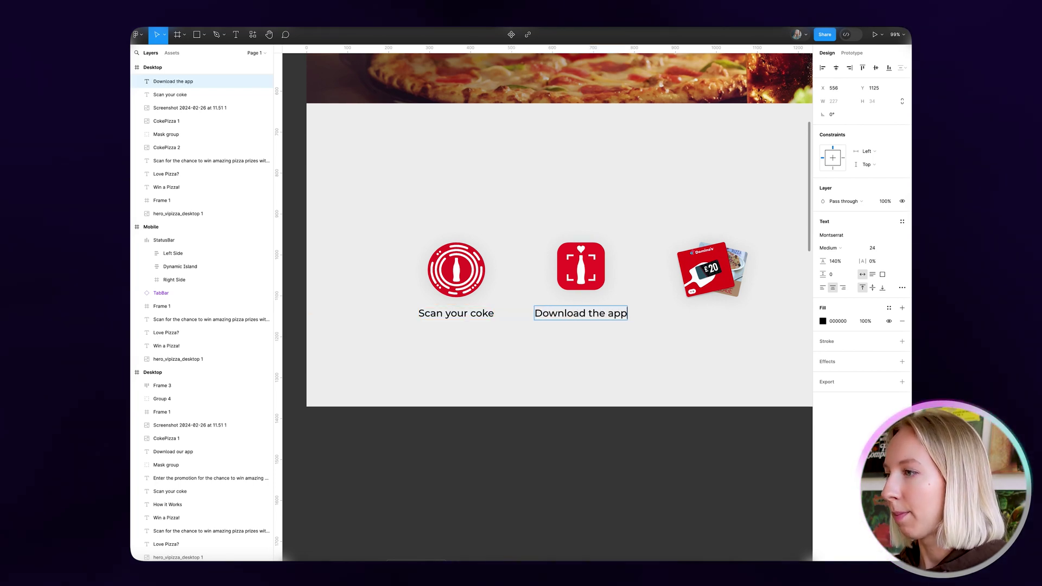
pyautogui.press('Escape')
# - Group the overlapping Domino's and Pizza Village images, with the pair raised to about X 904, Y 950
pyautogui.hscroll(2, 662, 334)
pyautogui.click(626, 270)
pyautogui.moveTo(688, 247); pyautogui.dragTo(627, 270)
pyautogui.hotkey('ctrl', 'g')
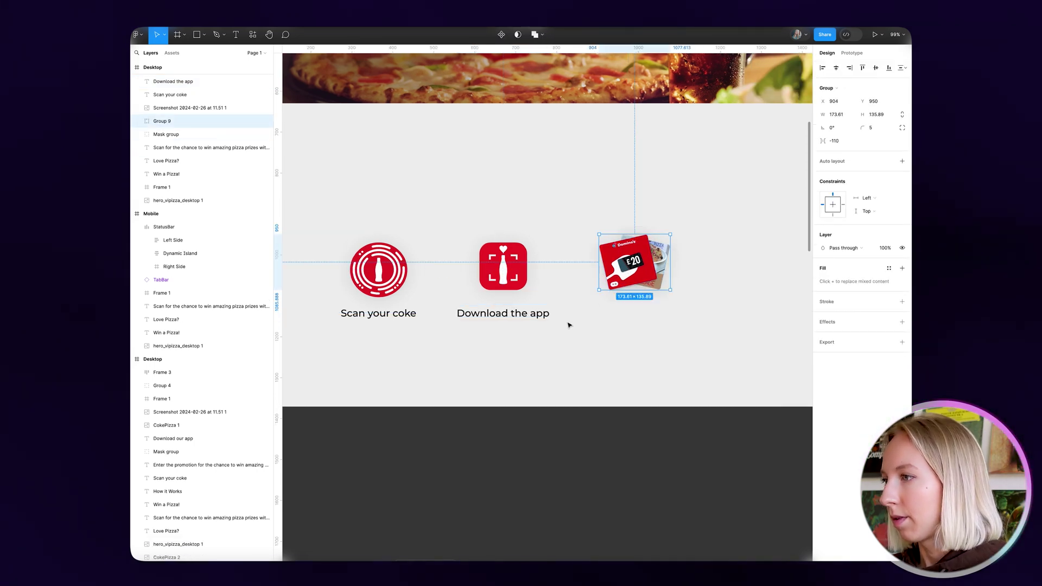
# - Duplicate the "Download the app" label under the prize images and change its text to "Enter the promotion!"
pyautogui.click(589, 317)
pyautogui.keyDown('alt'); pyautogui.moveTo(526, 316); pyautogui.dragTo(659, 316); pyautogui.keyUp('alt')
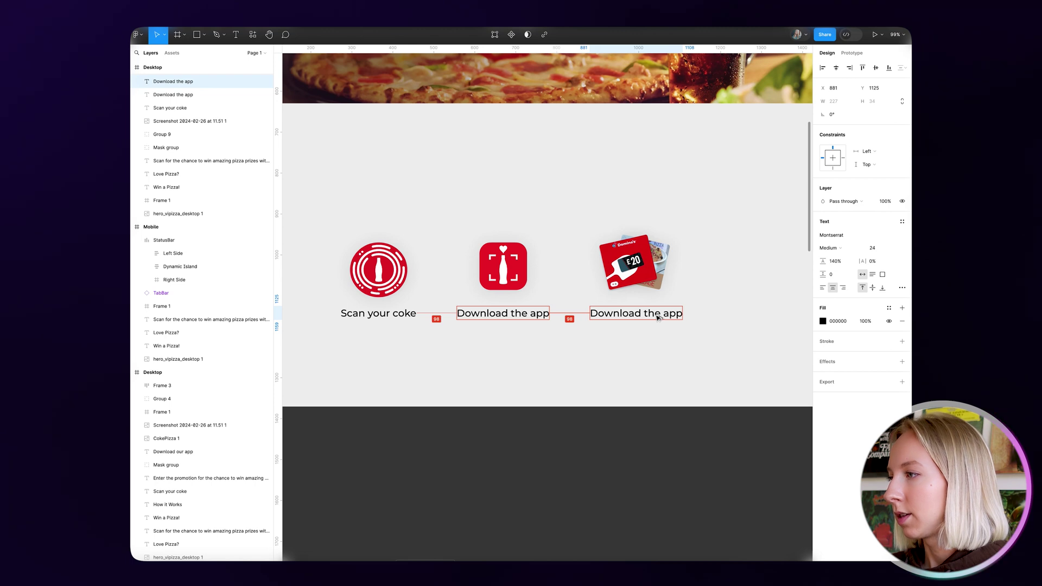
pyautogui.doubleClick(645, 313)
pyautogui.write('Enter')
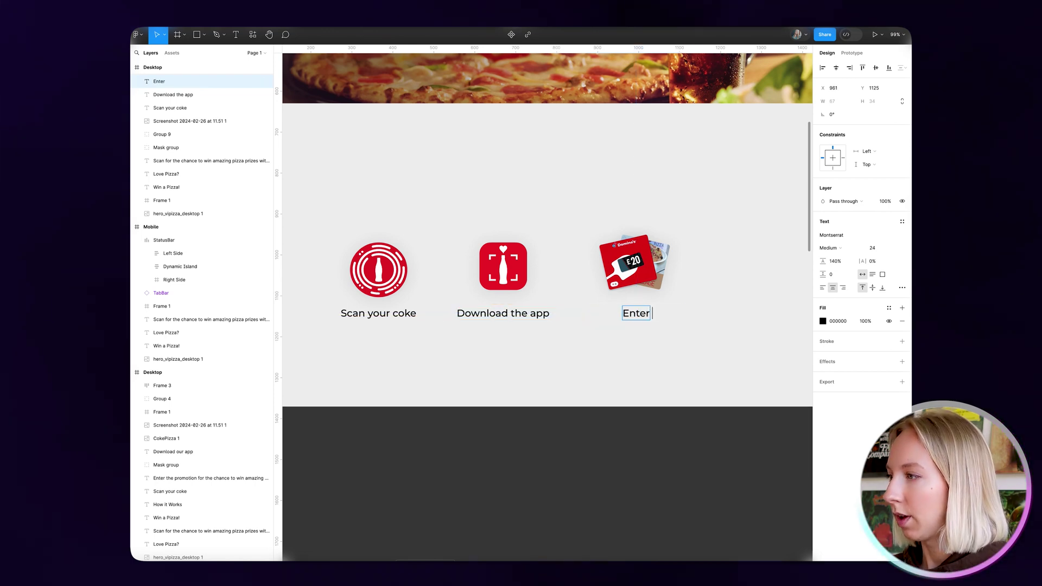
pyautogui.write(' the promotion!')
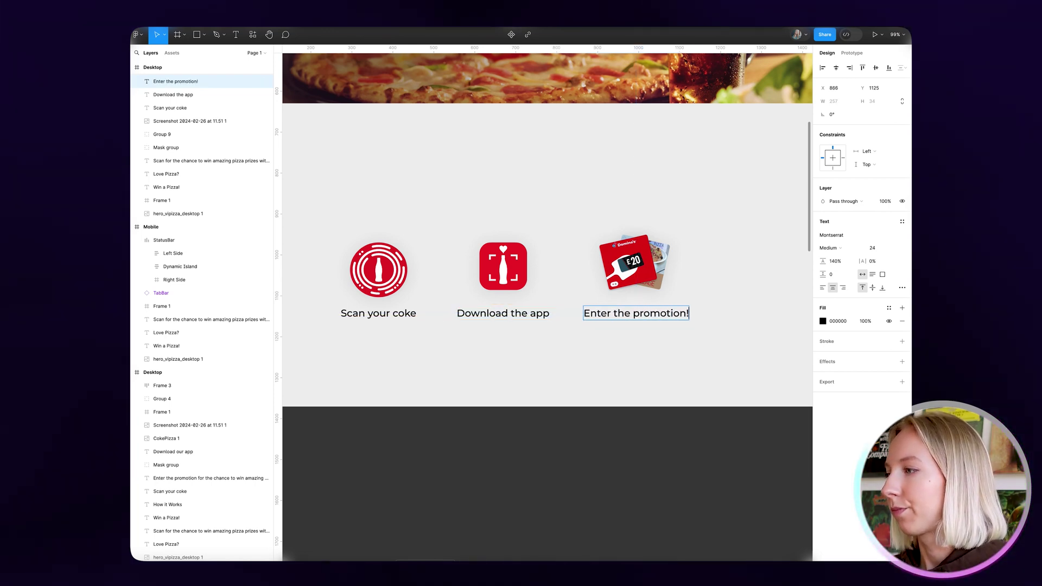
pyautogui.hscroll(2, 675, 368)
pyautogui.click(674, 367)
# - Fine-tune the icons above their three labels, lowering the prize images slightly and placing the round badge at X 296, Y 970
pyautogui.scroll(-5, 672, 354)
pyautogui.scroll(3, 674, 351)
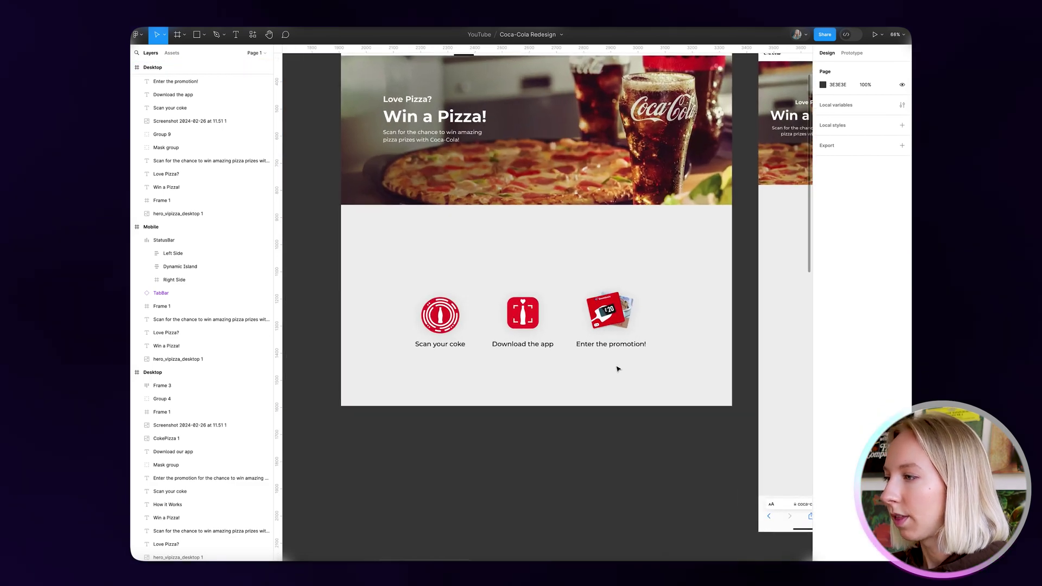
pyautogui.scroll(2, 617, 369)
pyautogui.moveTo(442, 351); pyautogui.dragTo(654, 353)
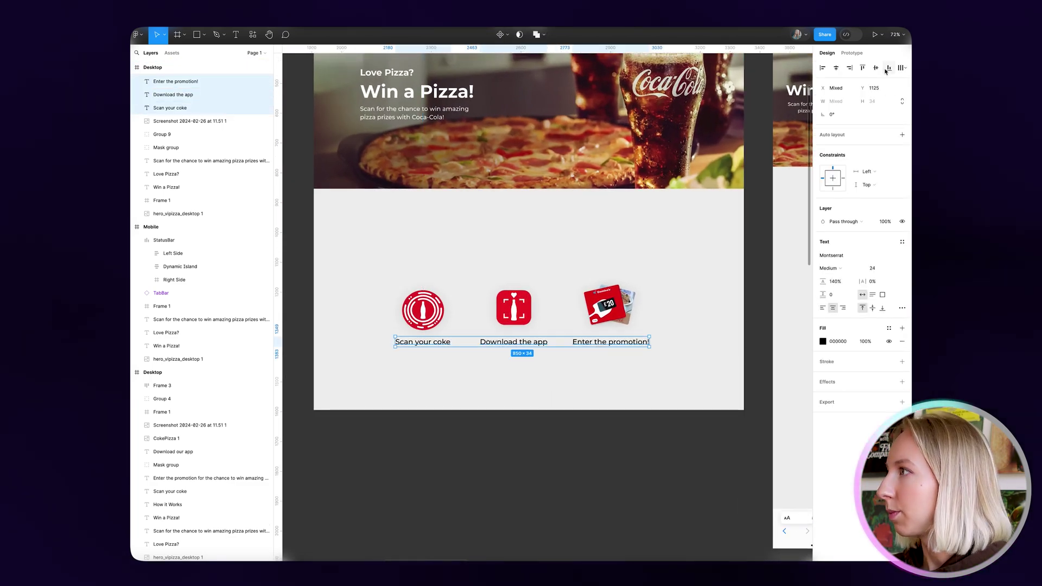
pyautogui.click(596, 379)
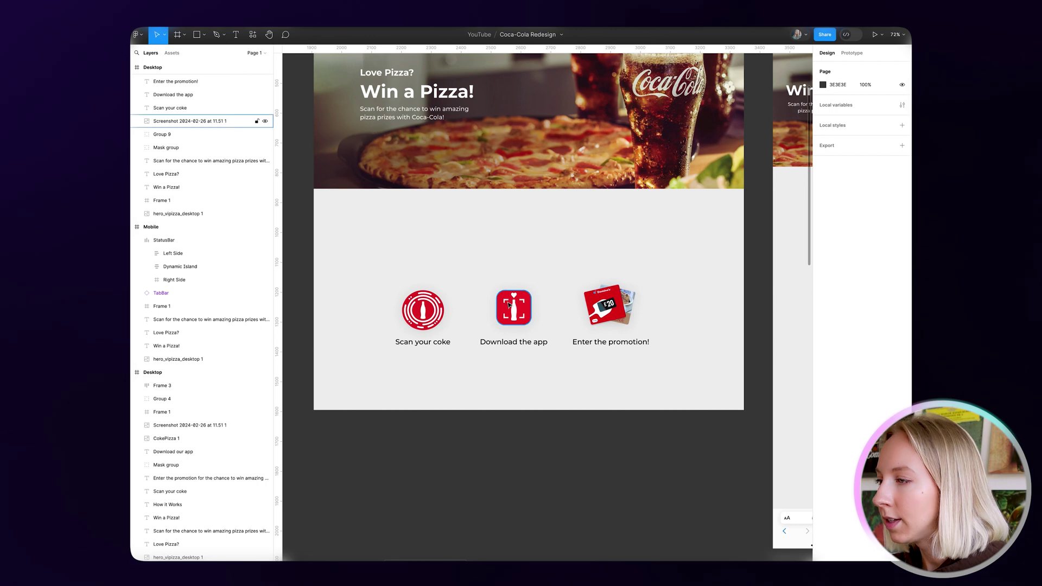
pyautogui.moveTo(514, 307); pyautogui.dragTo(509, 305)
pyautogui.click(657, 328)
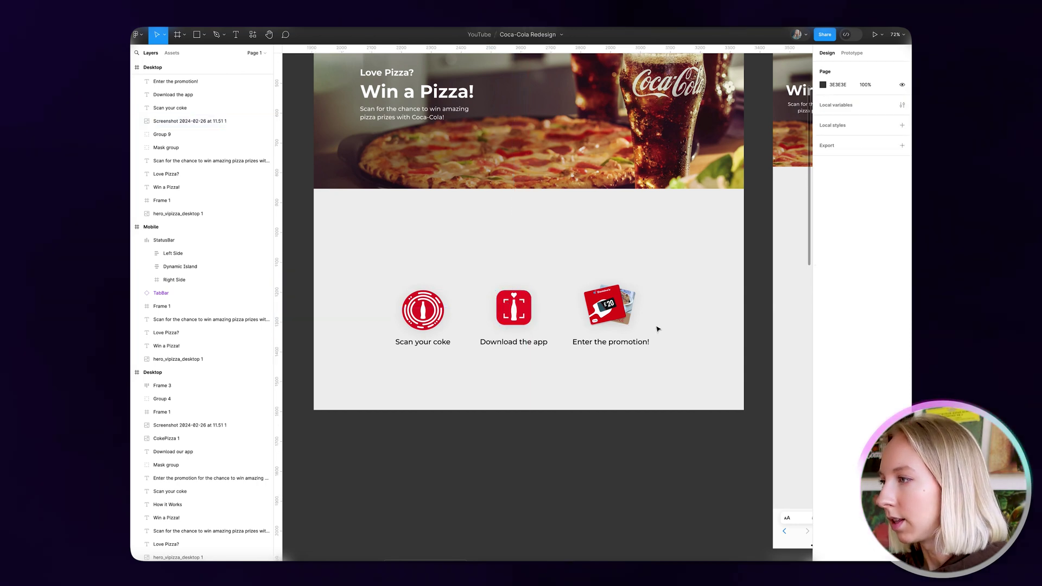
pyautogui.moveTo(622, 313); pyautogui.dragTo(628, 308)
pyautogui.moveTo(423, 307); pyautogui.dragTo(423, 307)
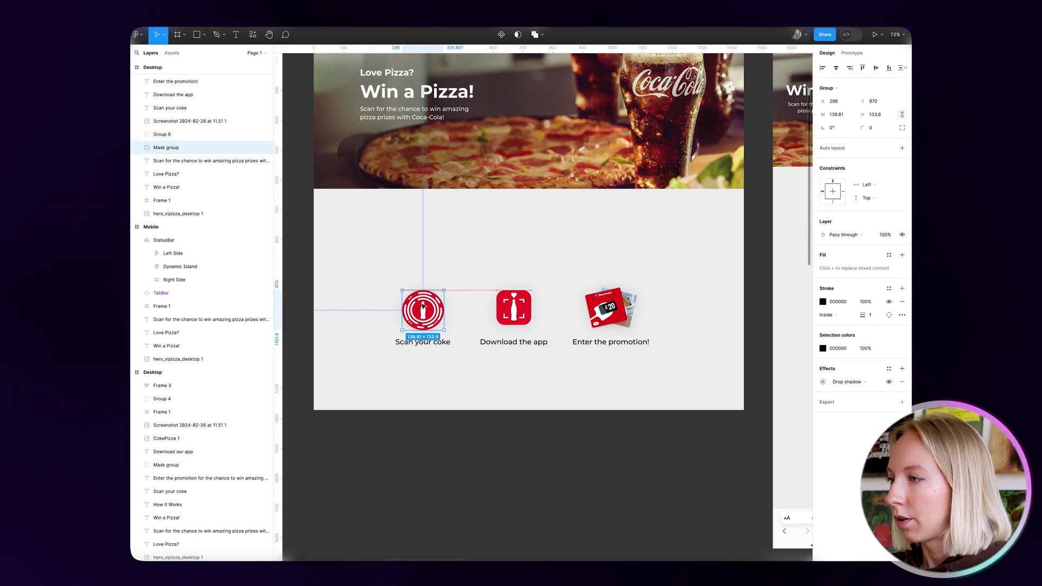
pyautogui.press('super+z')
pyautogui.press('super+shift+z')
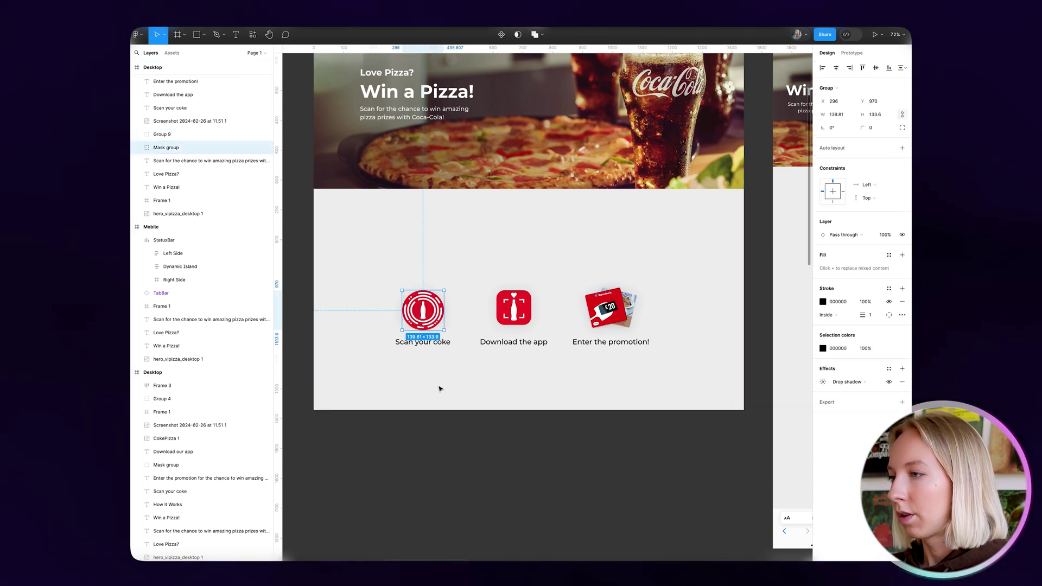
# - Group each of the three icons with the label below it
pyautogui.moveTo(444, 384); pyautogui.dragTo(429, 309)
pyautogui.press('super+g')
pyautogui.moveTo(525, 369); pyautogui.dragTo(510, 309)
pyautogui.press('super+g')
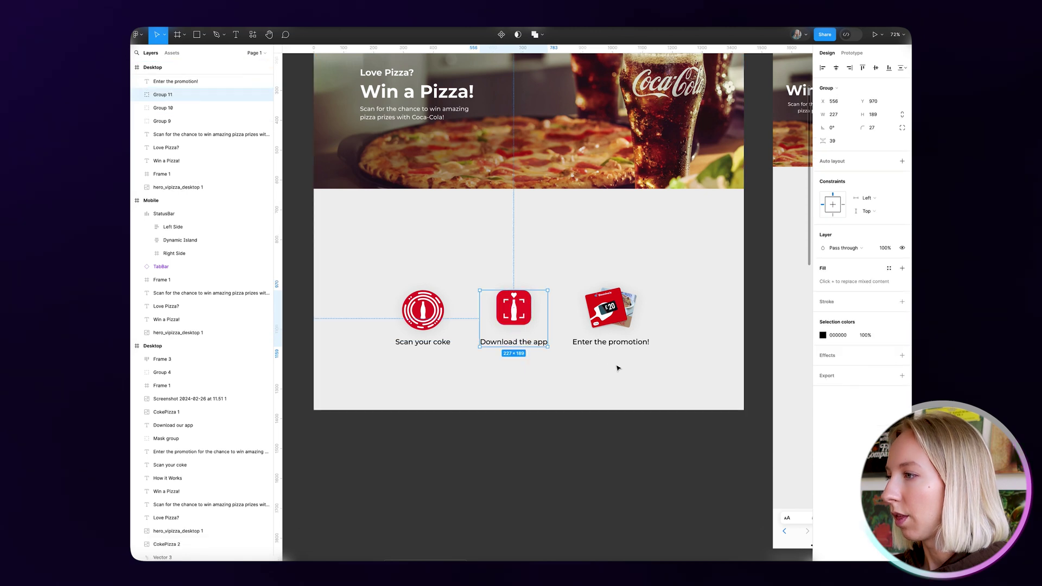
pyautogui.moveTo(617, 367); pyautogui.dragTo(597, 305)
pyautogui.press('super+g')
# - Center the "Download the app" group horizontally in the desktop frame and space the three step groups 163 apart
pyautogui.click(512, 328)
pyautogui.click(510, 327)
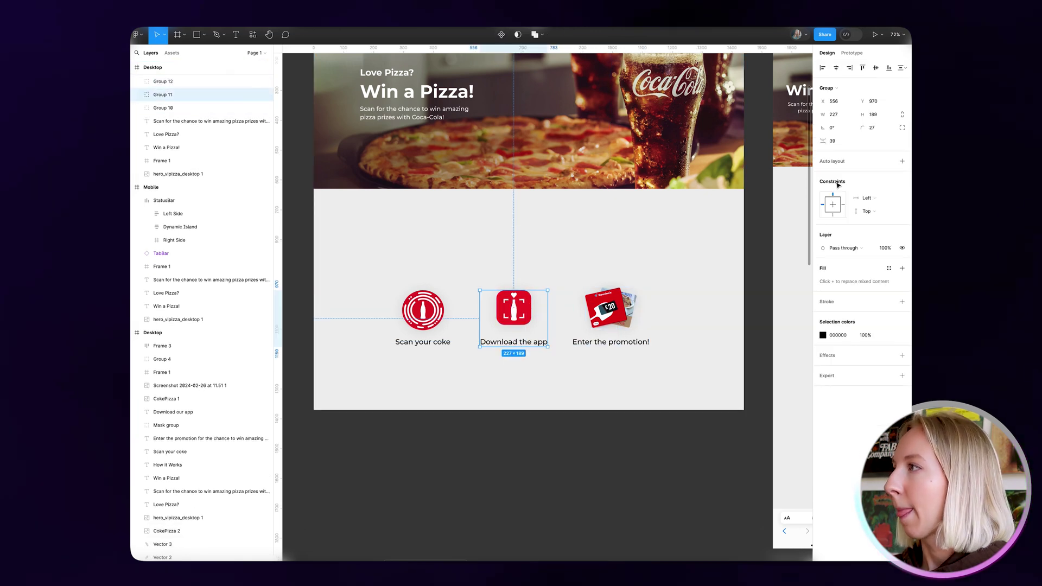
pyautogui.click(835, 68)
pyautogui.moveTo(534, 308); pyautogui.dragTo(535, 286)
pyautogui.moveTo(613, 321); pyautogui.dragTo(642, 300)
pyautogui.moveTo(439, 324); pyautogui.dragTo(426, 301)
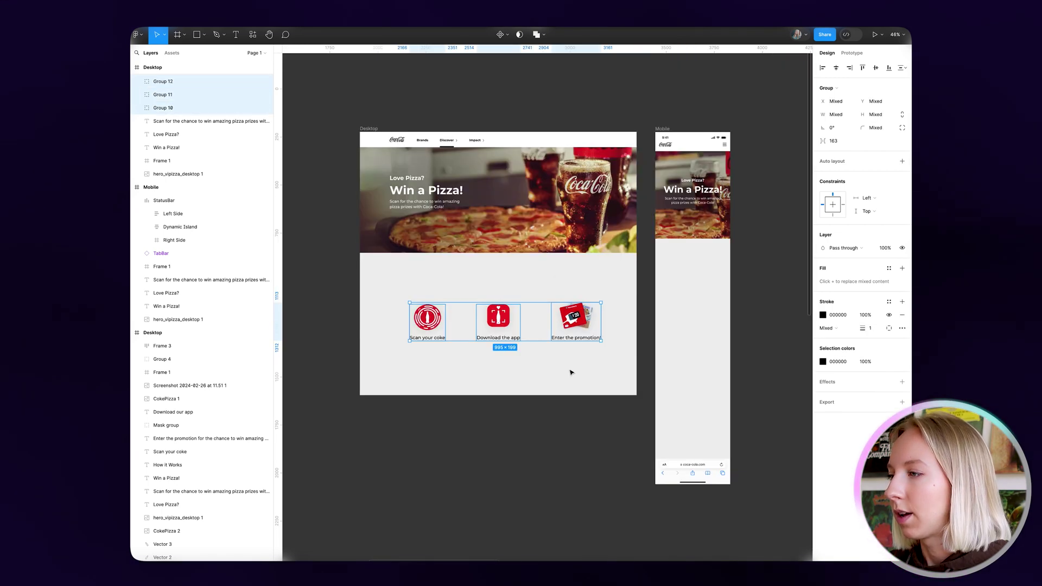
pyautogui.click(569, 369)
# - Add a bold "How it Works" heading above the three step groups in the desktop frame
pyautogui.press('t')
pyautogui.click(503, 279)
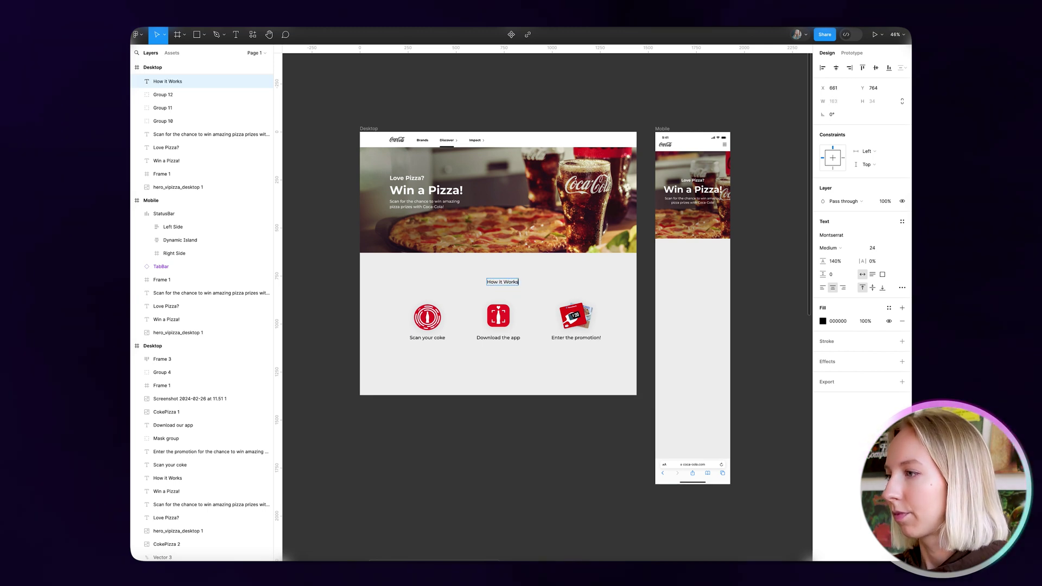
pyautogui.press('Escape')
pyautogui.click(839, 249)
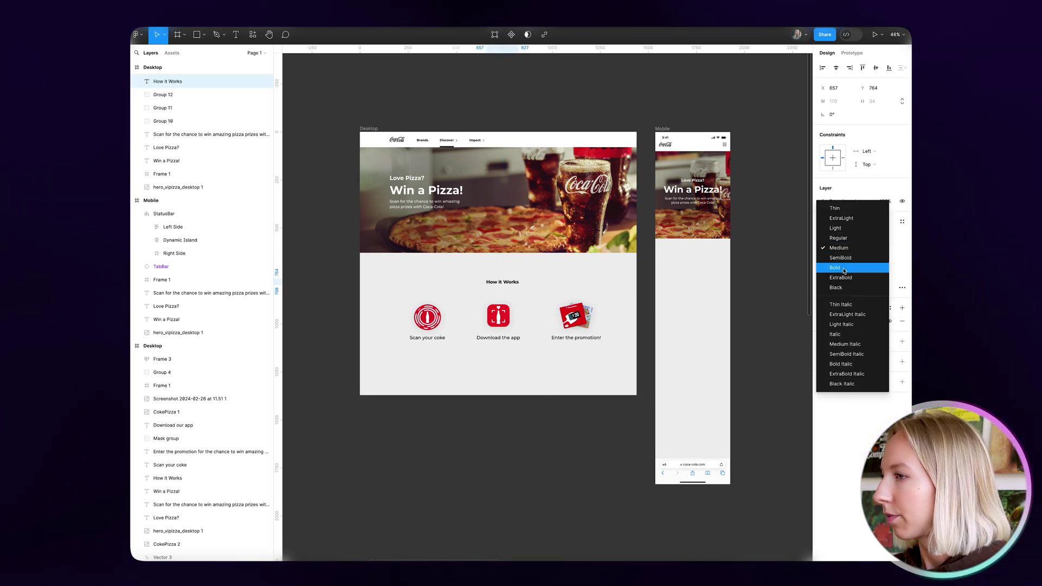
pyautogui.click(842, 268)
# - Set the desktop "How it Works" heading to size 36 and center it horizontally in the frame
pyautogui.click(883, 249)
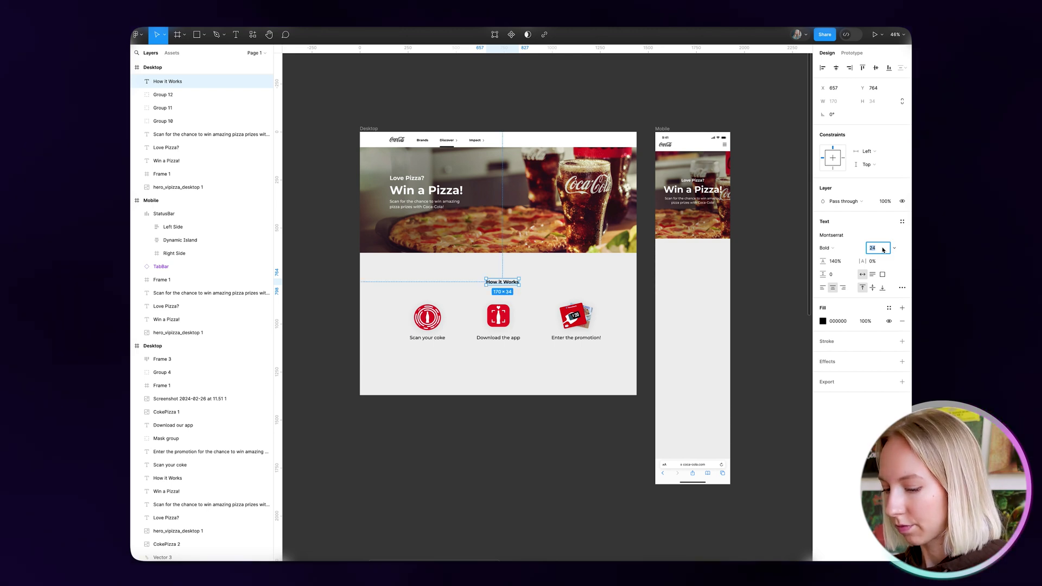
pyautogui.write('3')
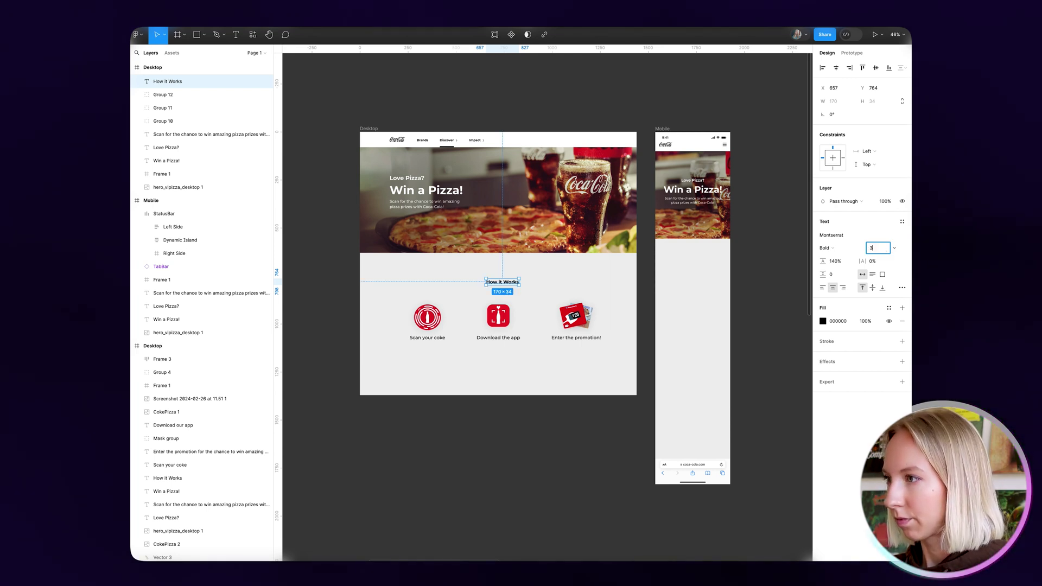
pyautogui.write('6')
pyautogui.press('Return')
pyautogui.moveTo(508, 284); pyautogui.dragTo(504, 284)
pyautogui.click(837, 68)
pyautogui.click(567, 372)
# - Copy the three desktop step groups into the mobile frame, stacked vertically in order below the hero image
pyautogui.hscroll(3, 568, 373)
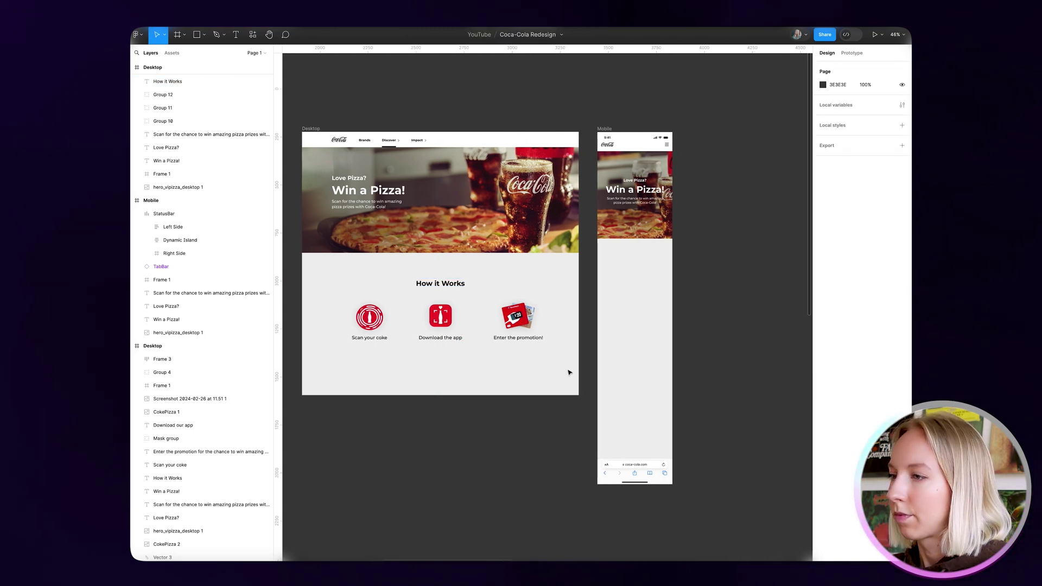
pyautogui.moveTo(369, 318); pyautogui.dragTo(635, 289)
pyautogui.moveTo(441, 316); pyautogui.dragTo(642, 343)
pyautogui.moveTo(506, 320); pyautogui.dragTo(626, 394)
pyautogui.click(653, 305)
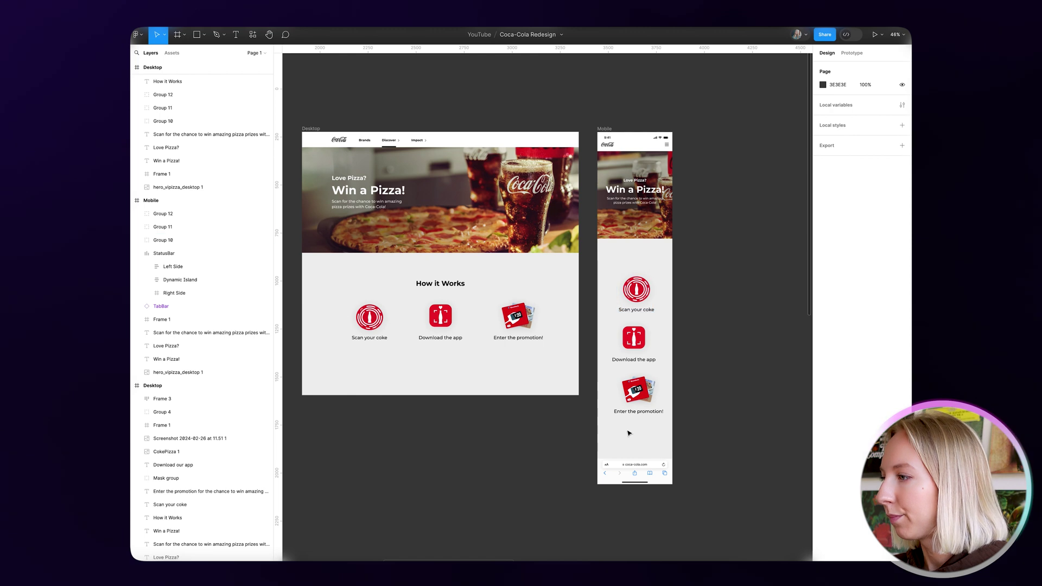
# - Align the three mobile step groups on a common vertical axis and center them together horizontally in the mobile frame
pyautogui.moveTo(629, 433); pyautogui.dragTo(619, 274)
pyautogui.click(836, 68)
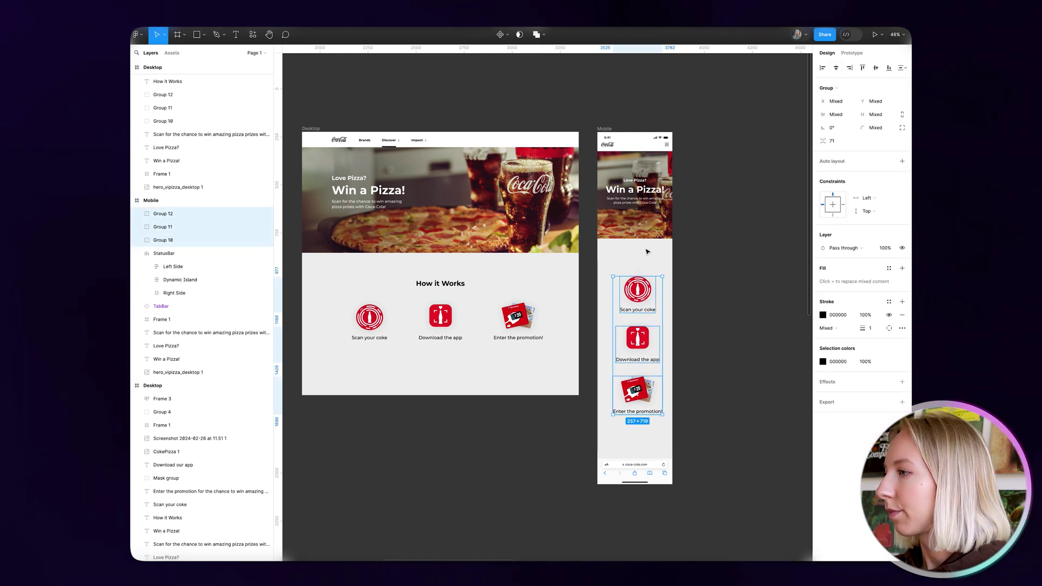
pyautogui.press('super+g')
pyautogui.click(837, 68)
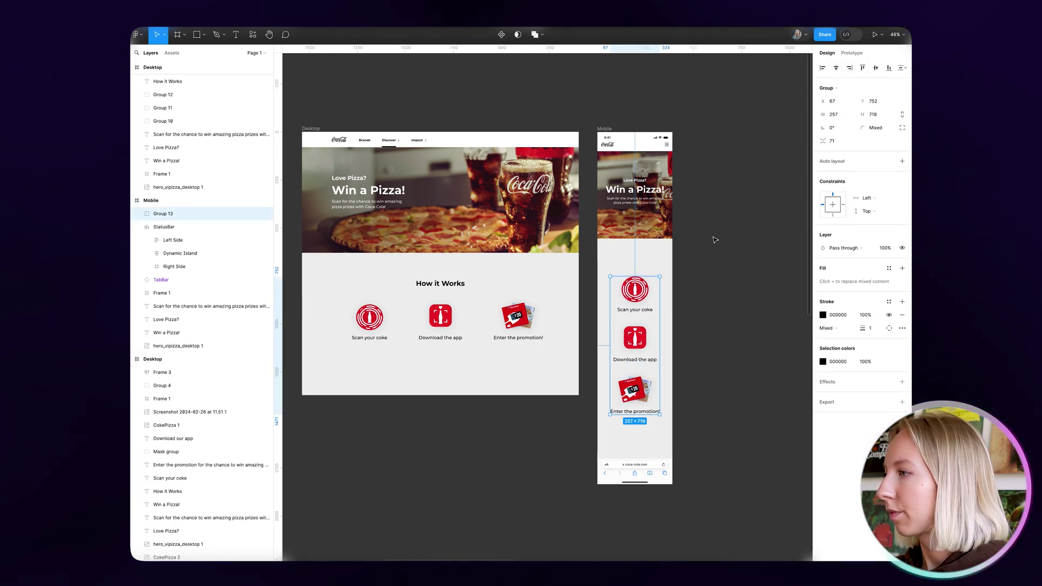
pyautogui.press('super+shift+g')
# - Set the vertical spacing between the three mobile step groups to 80
pyautogui.moveTo(728, 277); pyautogui.dragTo(617, 410)
pyautogui.click(841, 142)
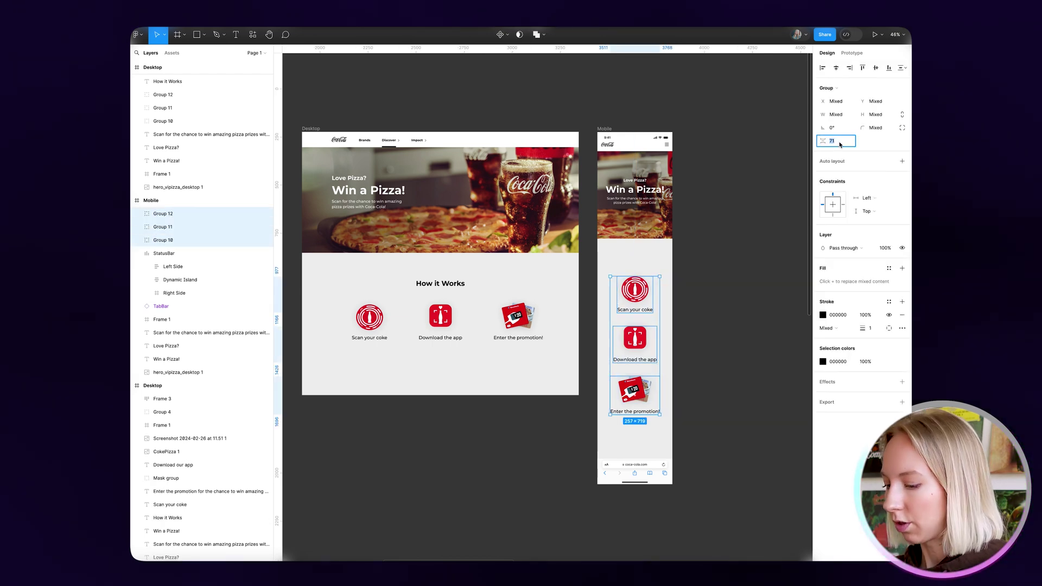
pyautogui.write('80')
pyautogui.press('Return')
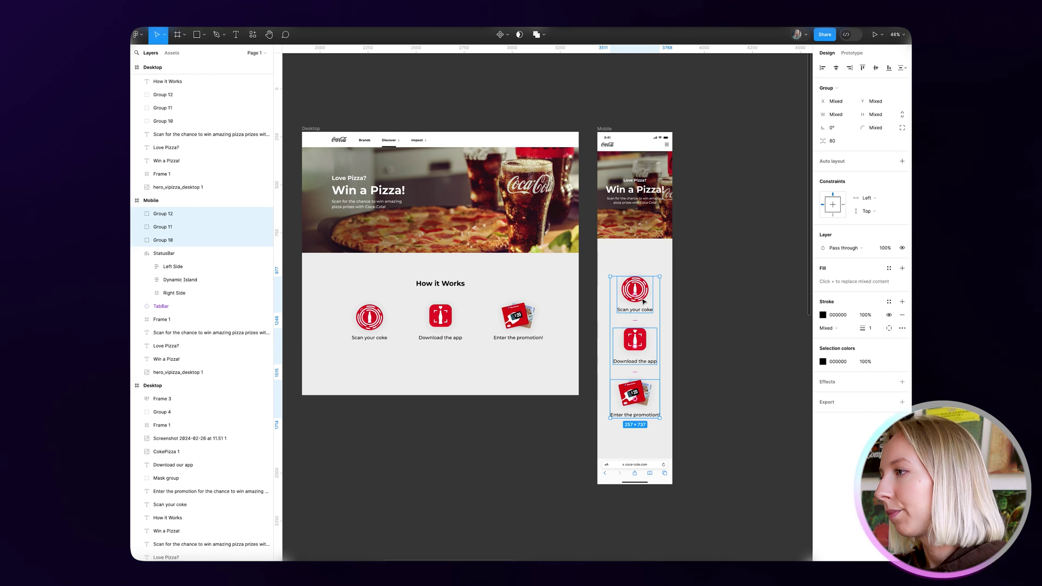
# - Copy the "How it Works" heading above the mobile steps, set it to size 28, and center it horizontally
pyautogui.moveTo(457, 287); pyautogui.dragTo(656, 265)
pyautogui.click(877, 249)
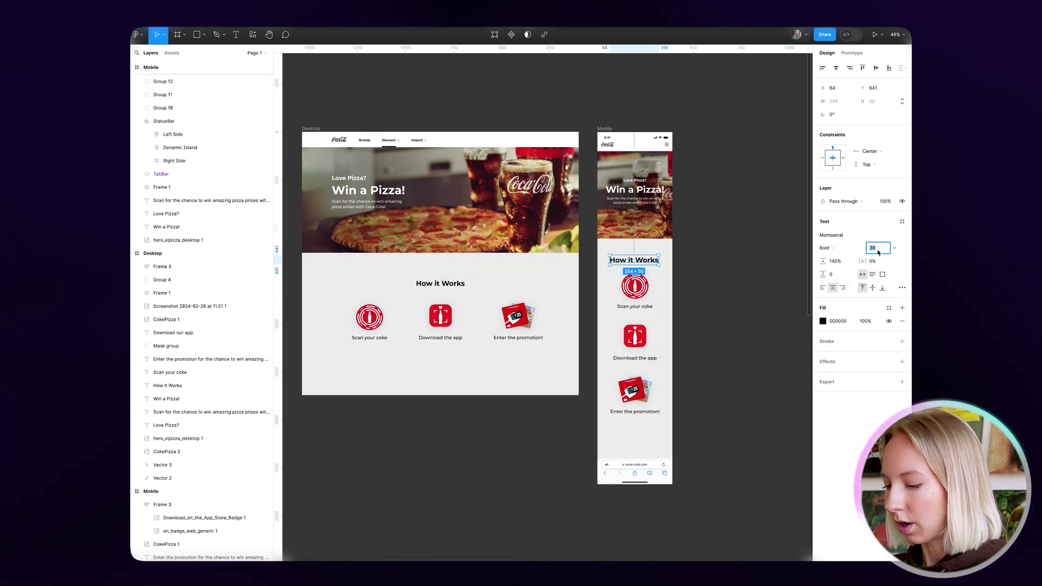
pyautogui.write('28')
pyautogui.press('Return')
pyautogui.click(836, 68)
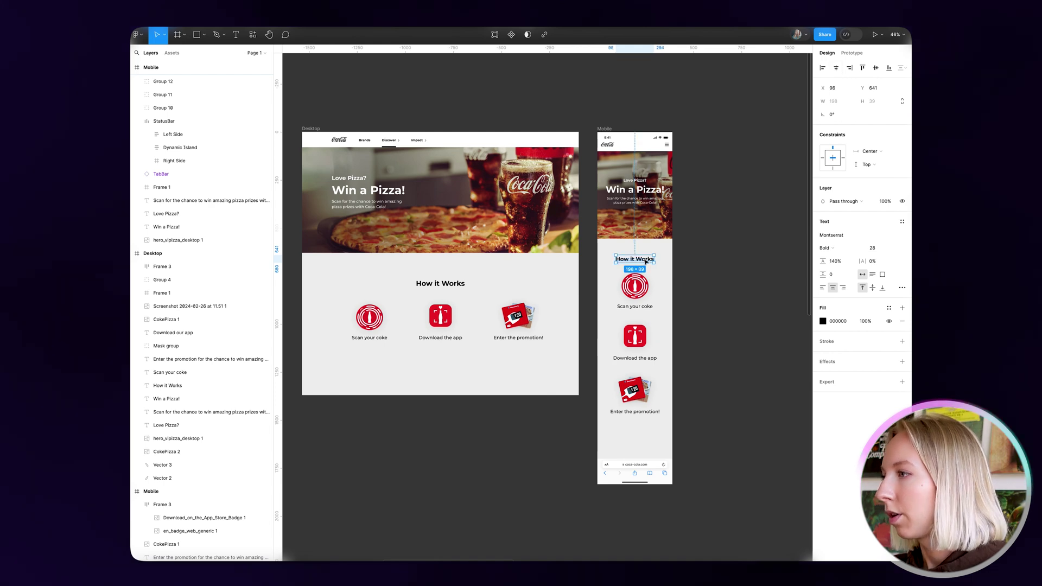
pyautogui.moveTo(645, 260); pyautogui.dragTo(645, 256)
pyautogui.click(727, 265)
pyautogui.scroll(3, 640, 384)
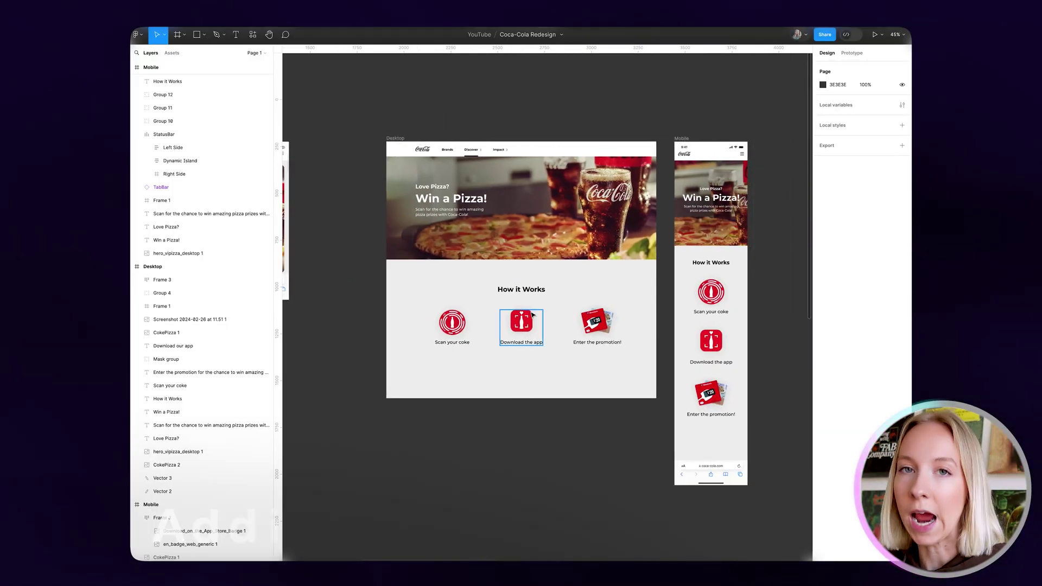
pyautogui.hscroll(1, 534, 313)
pyautogui.scroll(2, 502, 363)
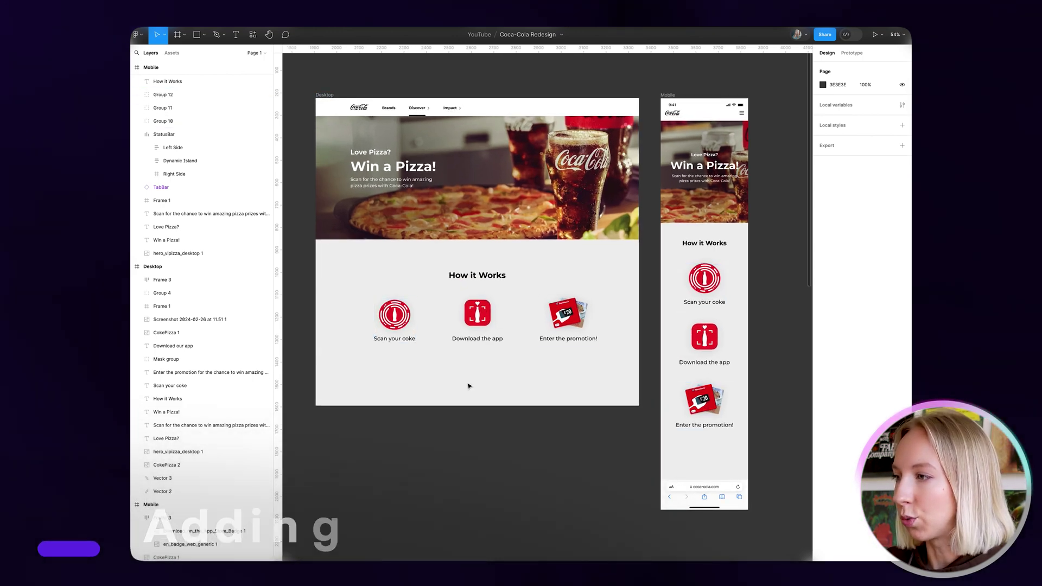
pyautogui.hscroll(-2, 466, 385)
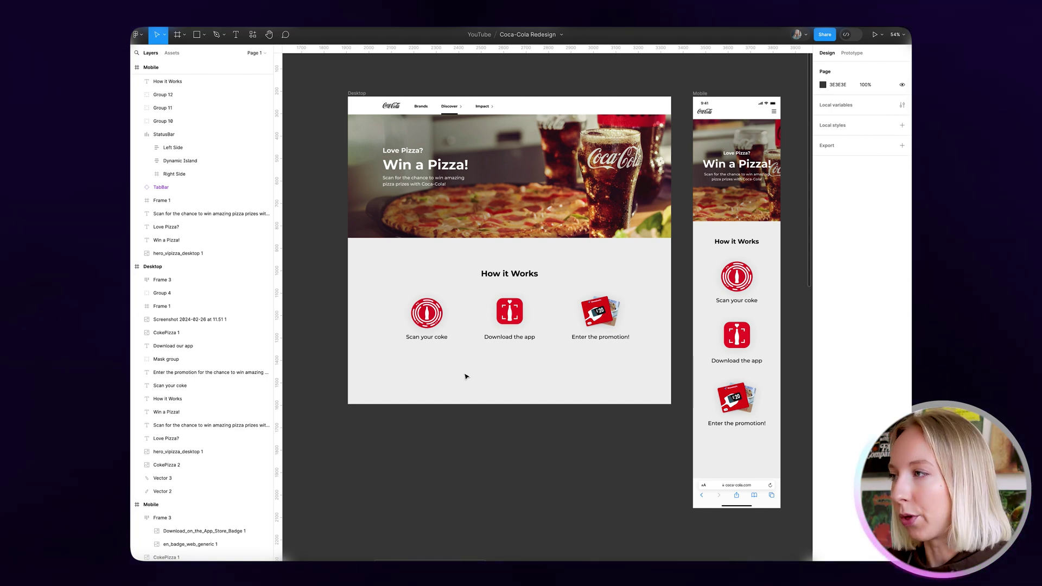
pyautogui.hscroll(3, 465, 377)
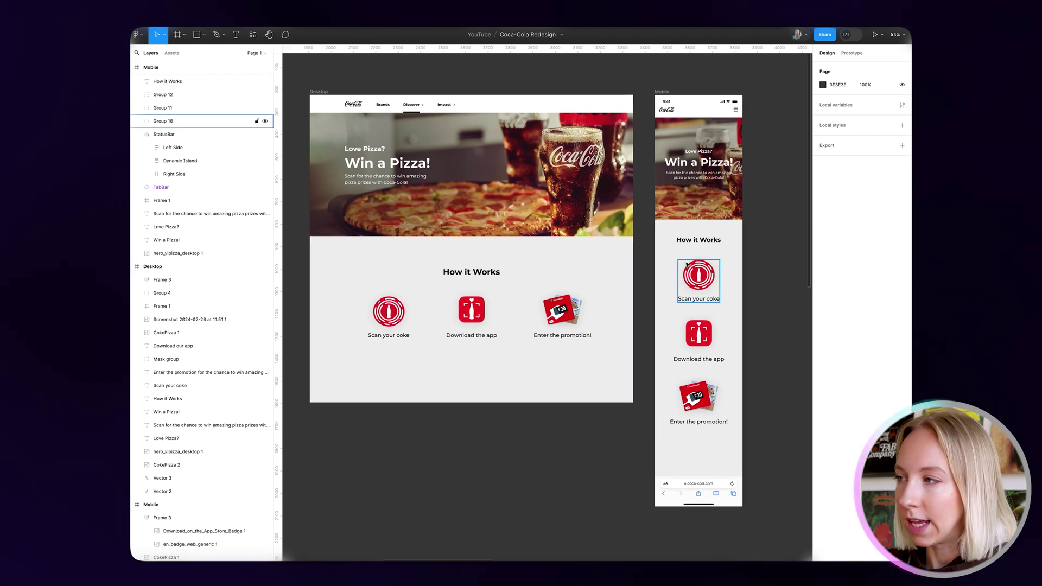
# - Round both bottom corners of the desktop hero image with a radius of 40
pyautogui.click(632, 191)
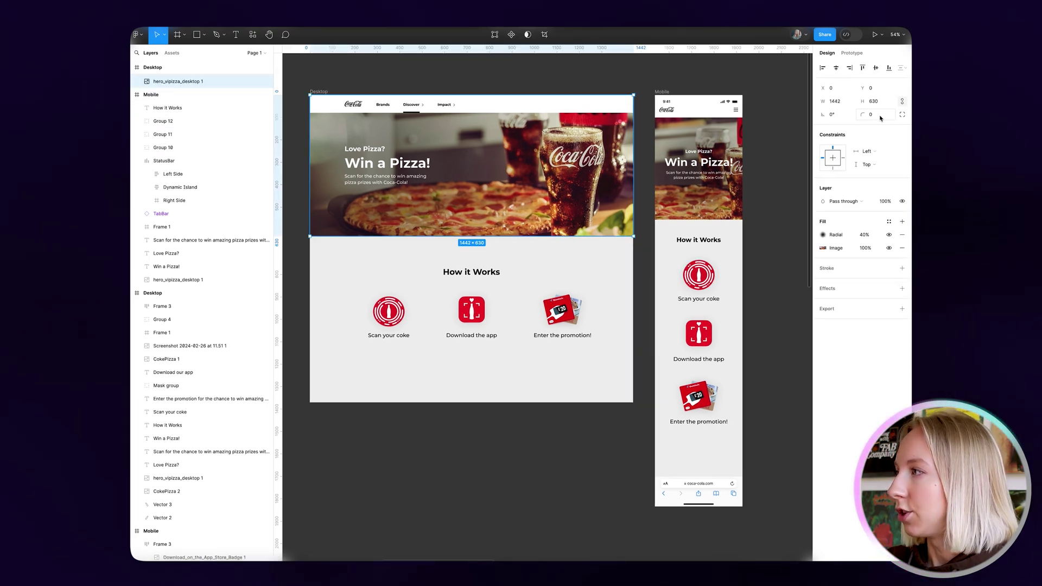
pyautogui.click(902, 116)
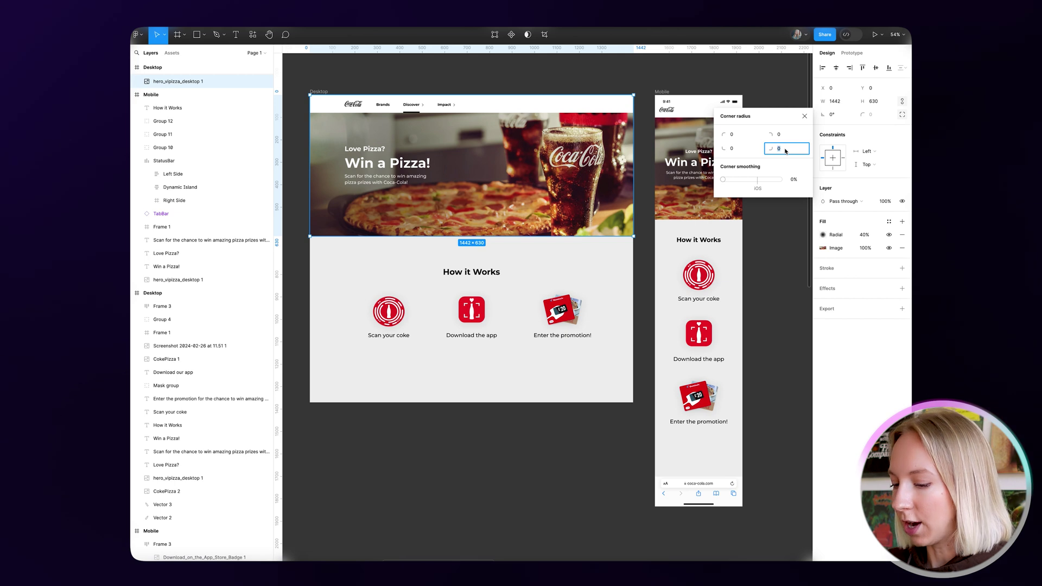
pyautogui.write('4')
pyautogui.click(739, 148)
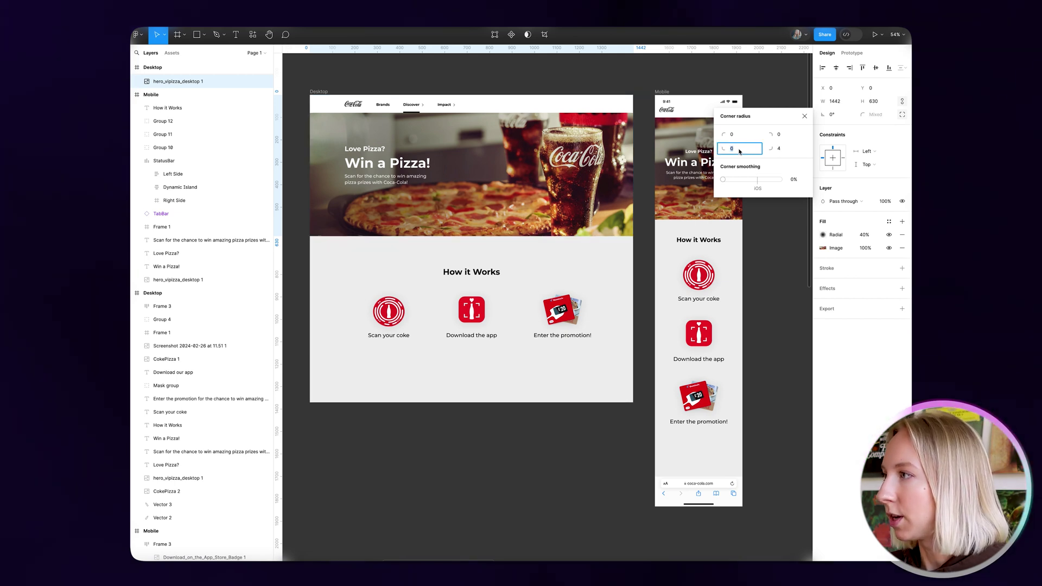
pyautogui.write('40')
pyautogui.click(787, 150)
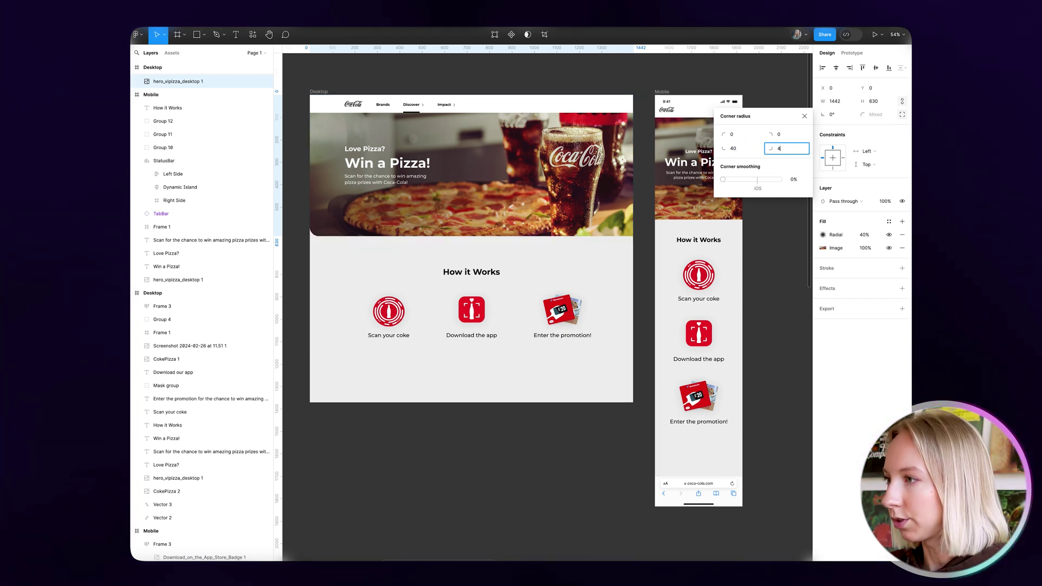
pyautogui.write('0')
pyautogui.press('Return')
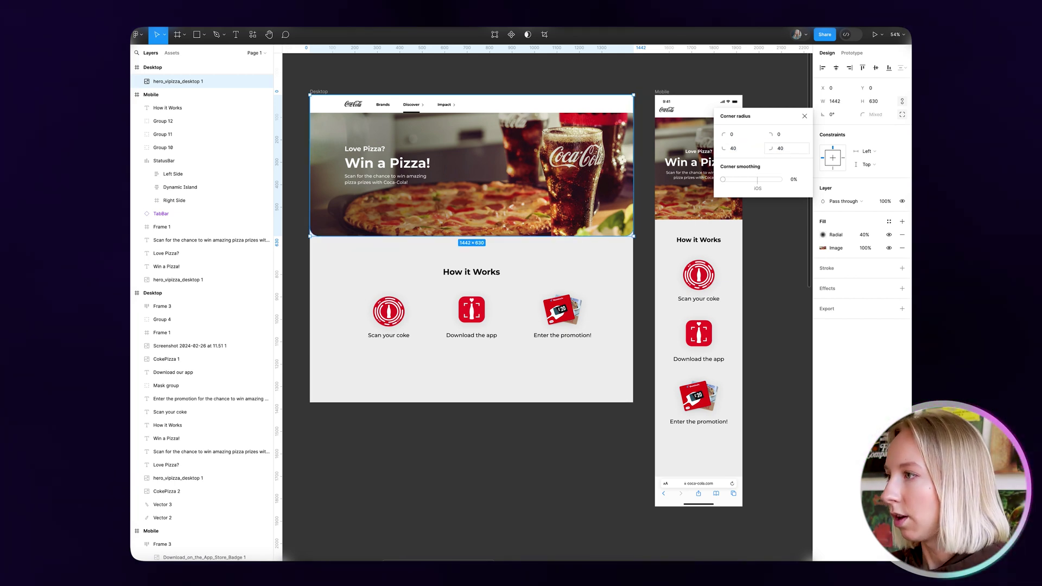
pyautogui.click(593, 249)
# - Round both bottom corners of the mobile hero image with a radius of 40
pyautogui.click(724, 198)
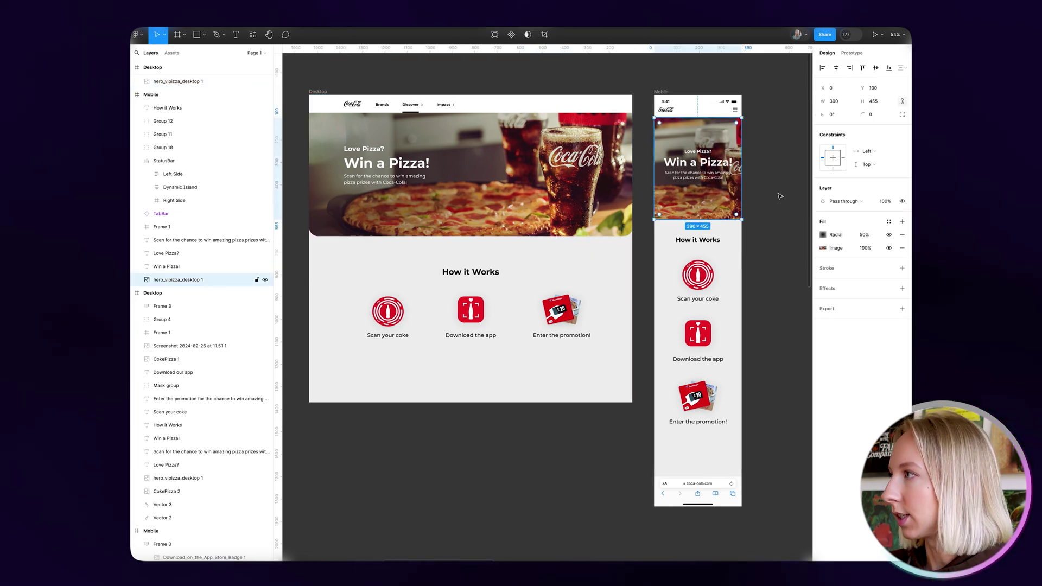
pyautogui.click(903, 115)
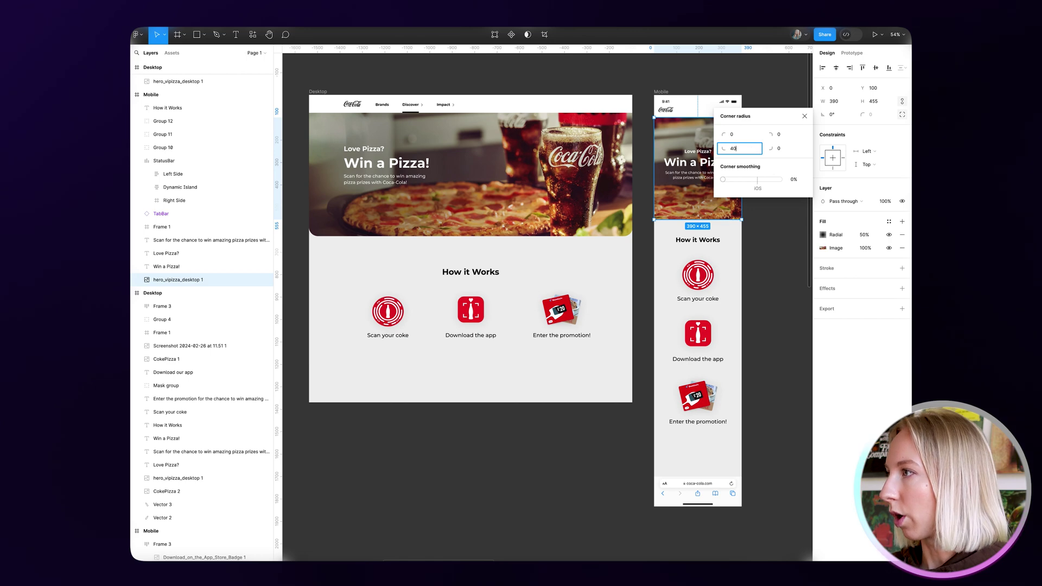
pyautogui.click(787, 149)
pyautogui.write('40')
pyautogui.press('Return')
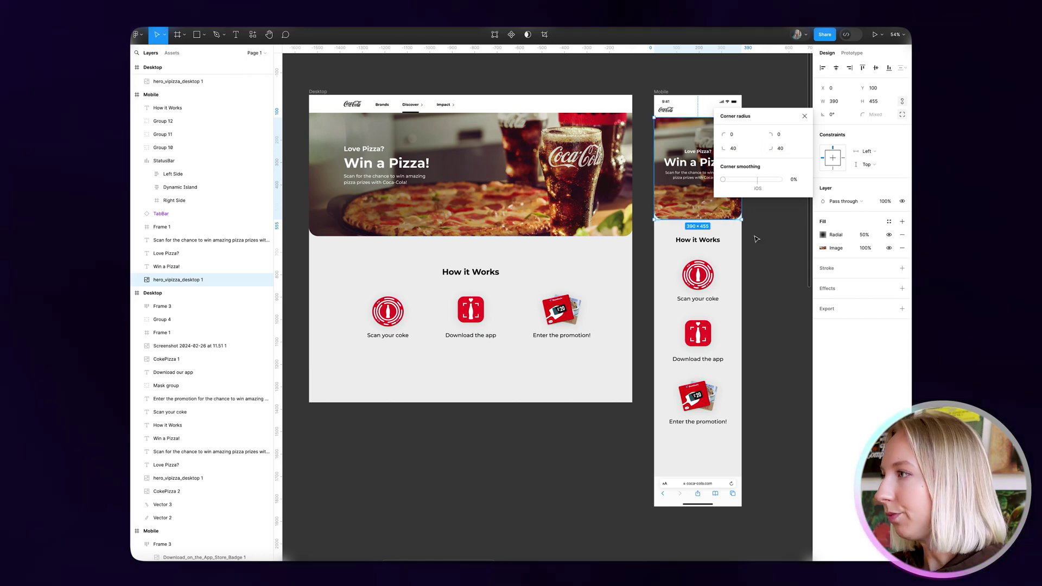
pyautogui.click(757, 238)
pyautogui.hscroll(-2, 535, 288)
pyautogui.scroll(5, 535, 288)
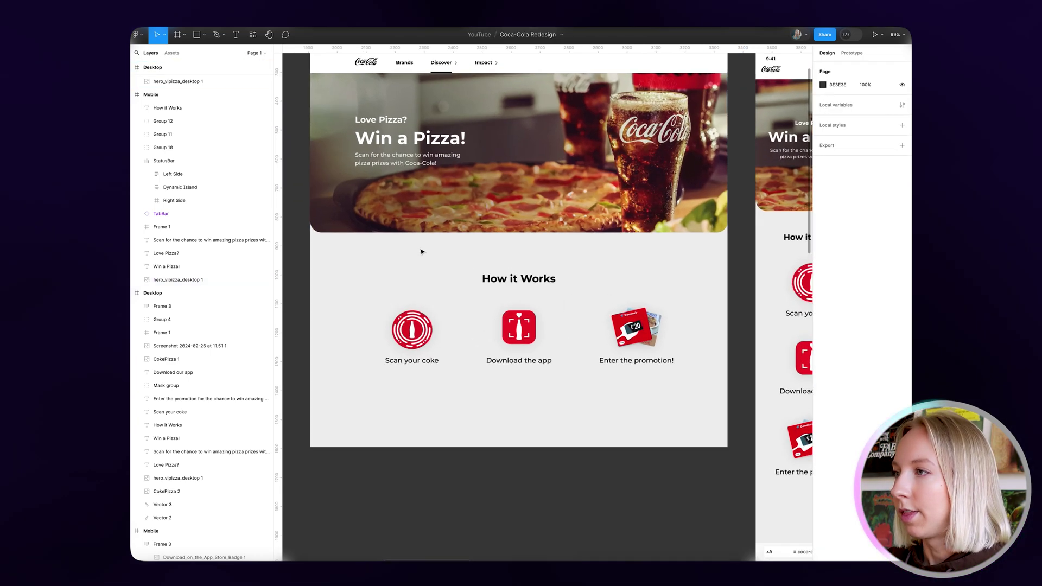
pyautogui.scroll(2, 534, 266)
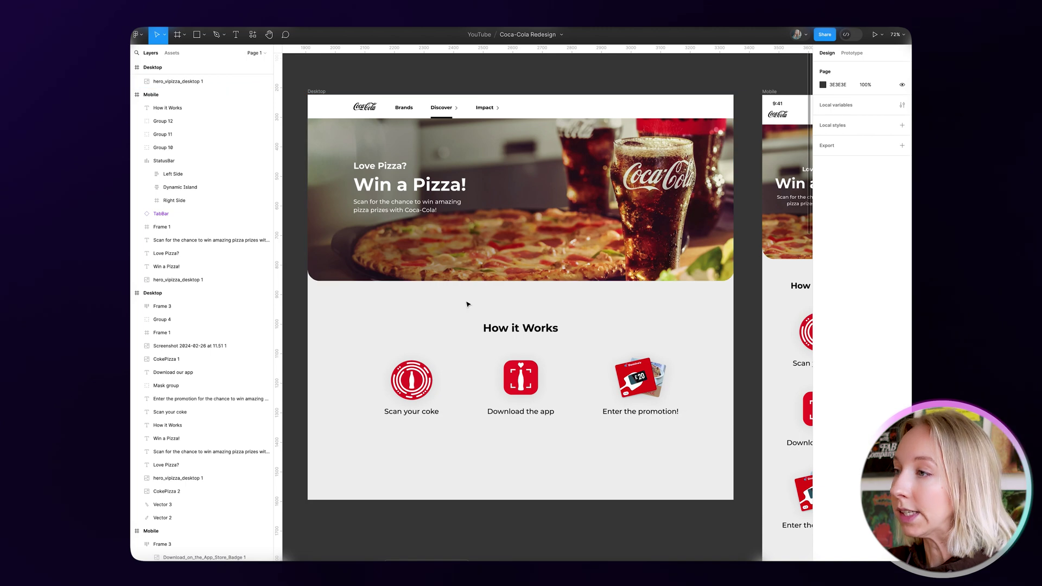
pyautogui.scroll(-2, 438, 286)
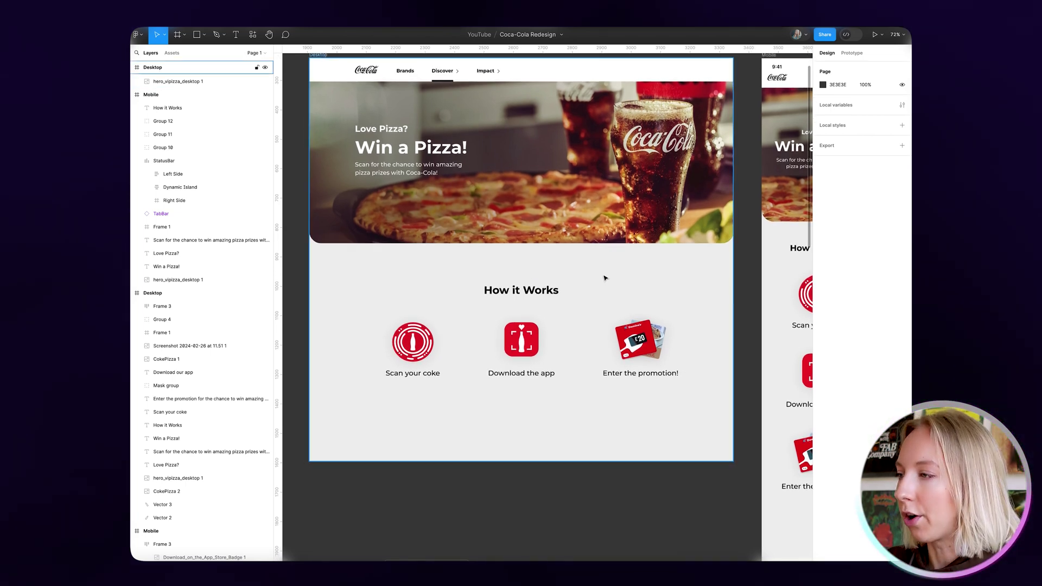
# - Copy the small outlined circle from the Elements frame onto the desktop hero's bottom edge, centered horizontally at X 730, Y 640
pyautogui.scroll(-6, 591, 277)
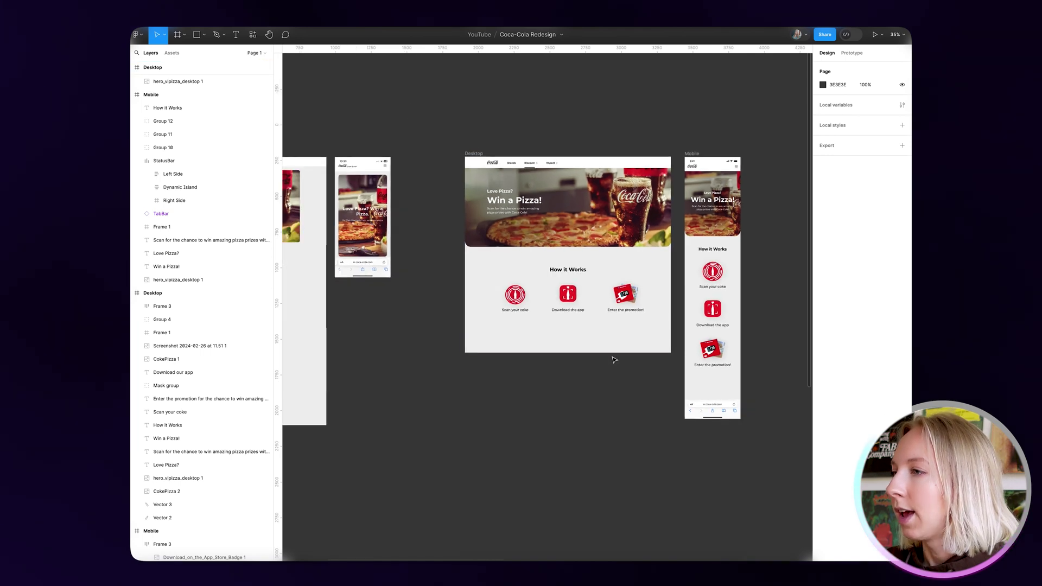
pyautogui.scroll(-15, 612, 356)
pyautogui.scroll(5, 615, 359)
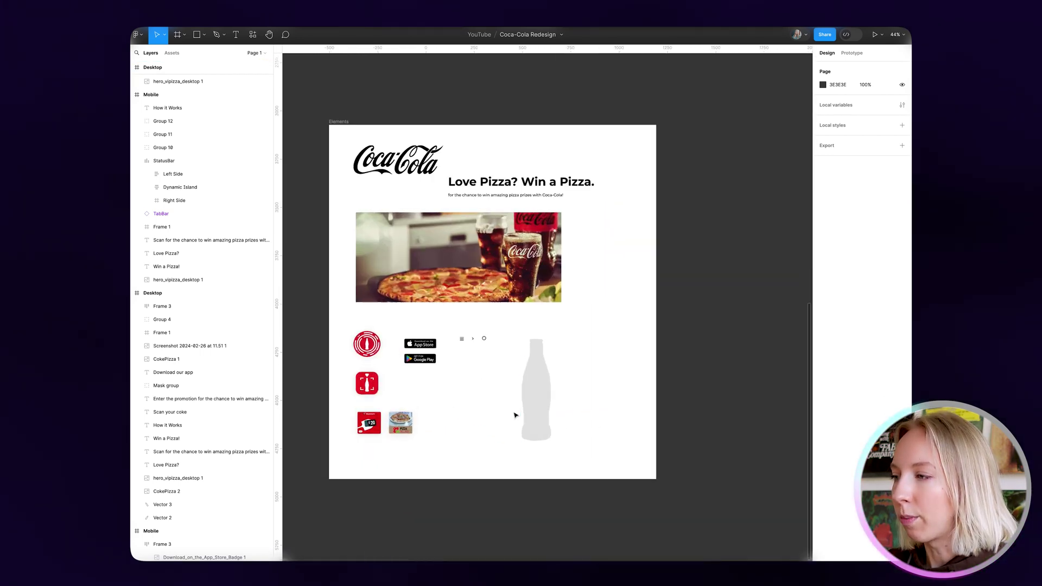
pyautogui.click(477, 319)
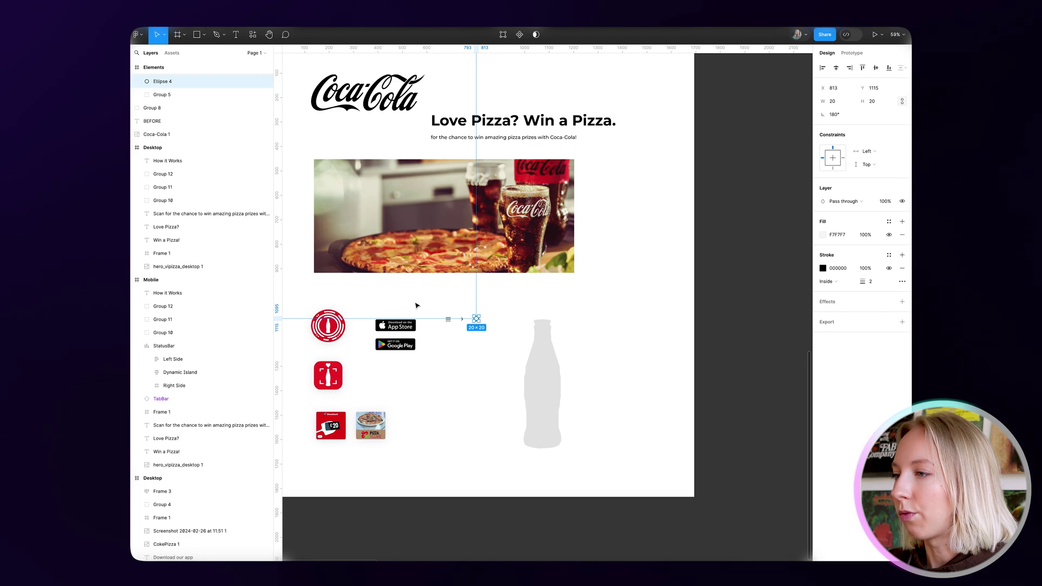
pyautogui.scroll(-8, 417, 305)
pyautogui.scroll(5, 532, 275)
pyautogui.scroll(7, 562, 189)
pyautogui.scroll(8, 534, 184)
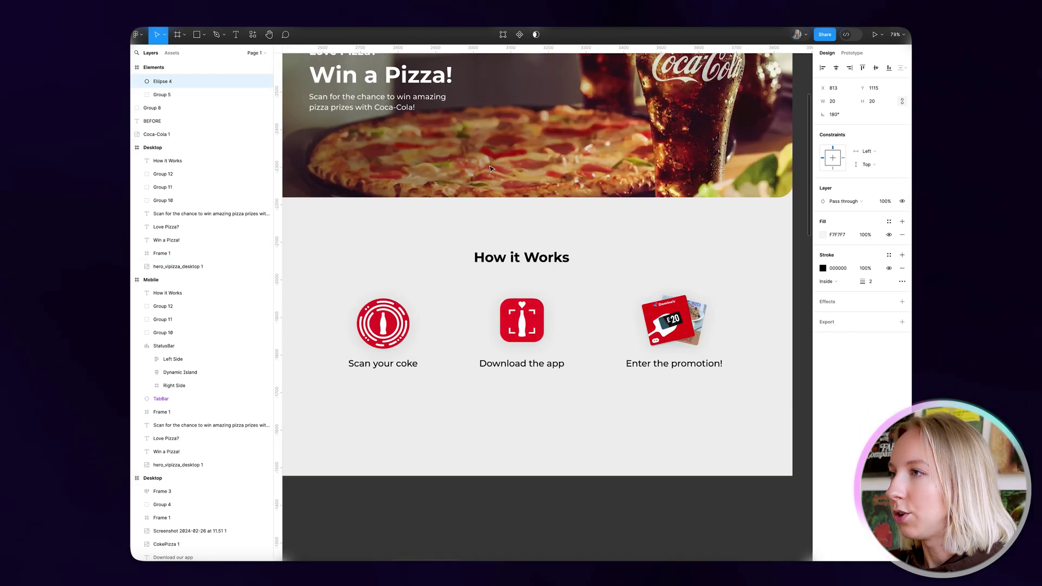
pyautogui.press('super+v')
pyautogui.moveTo(543, 305); pyautogui.dragTo(547, 234)
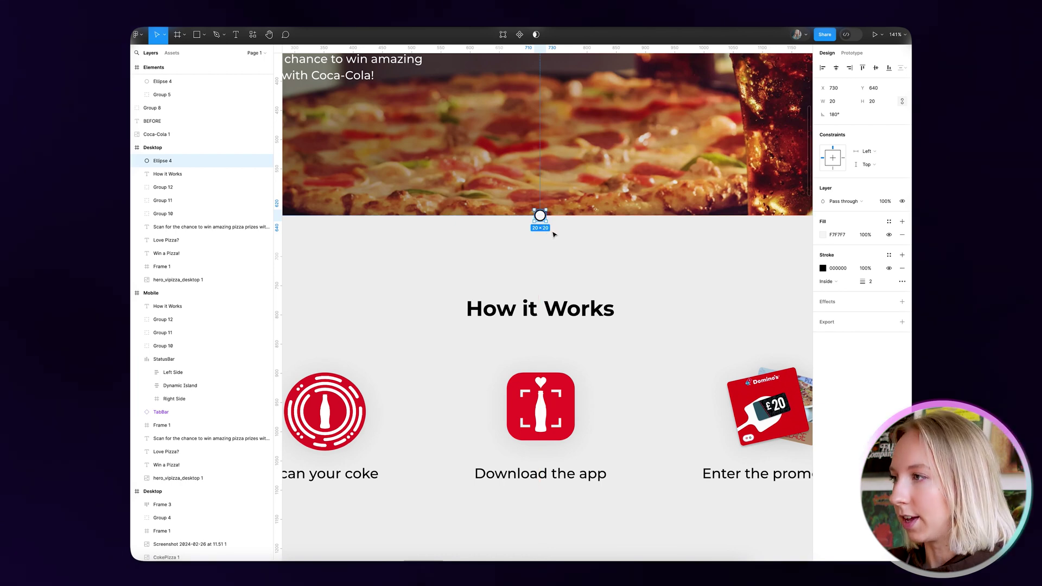
# - Duplicate the circle twice straight down from the hero's bottom edge, making each copy smaller than the one above
pyautogui.scroll(4, 556, 234)
pyautogui.moveTo(536, 213); pyautogui.dragTo(536, 234)
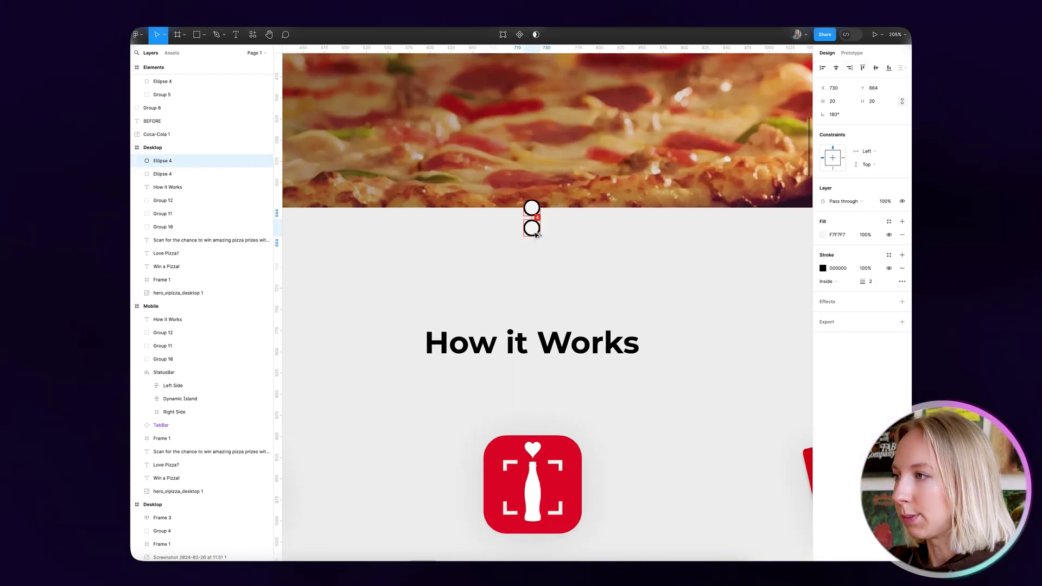
pyautogui.scroll(3, 543, 247)
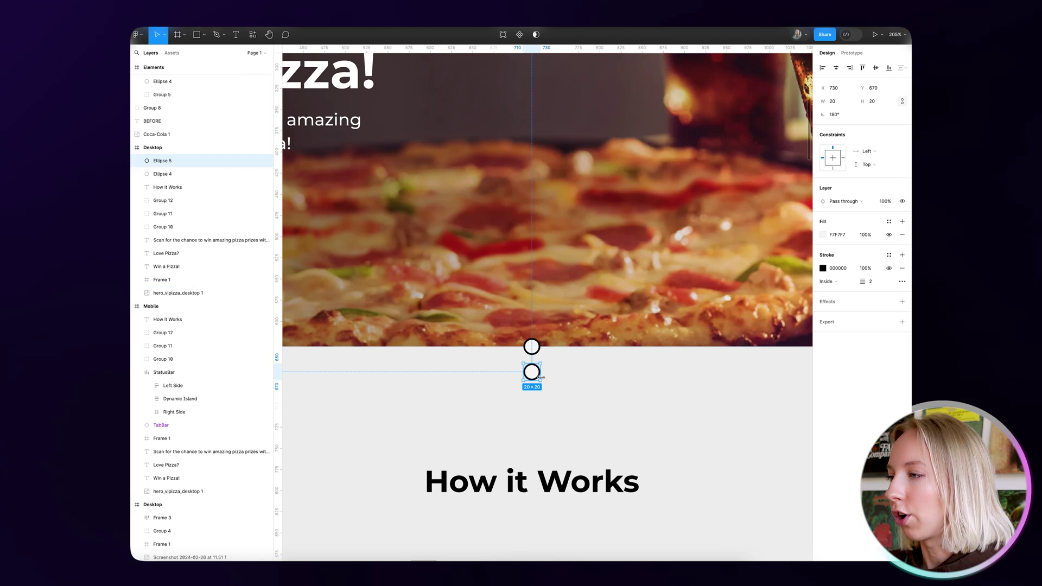
pyautogui.scroll(6, 536, 326)
pyautogui.moveTo(516, 293); pyautogui.dragTo(521, 328)
pyautogui.click(554, 312)
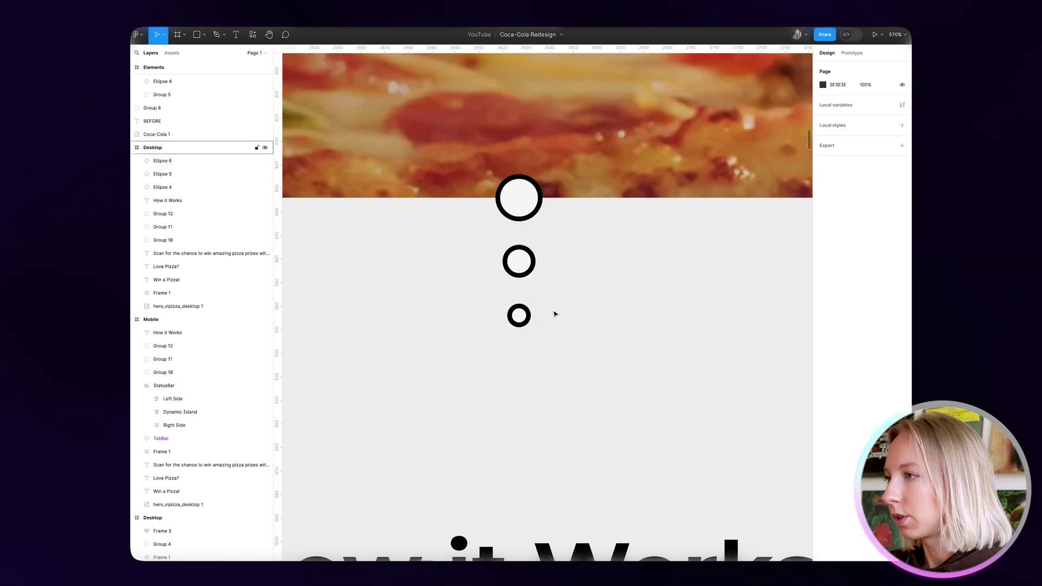
# - Shrink the two lower circles beneath the desktop hero slightly, making the smallest one 8 × 8
pyautogui.scroll(-6, 554, 312)
pyautogui.scroll(-3, 553, 312)
pyautogui.scroll(-5, 558, 314)
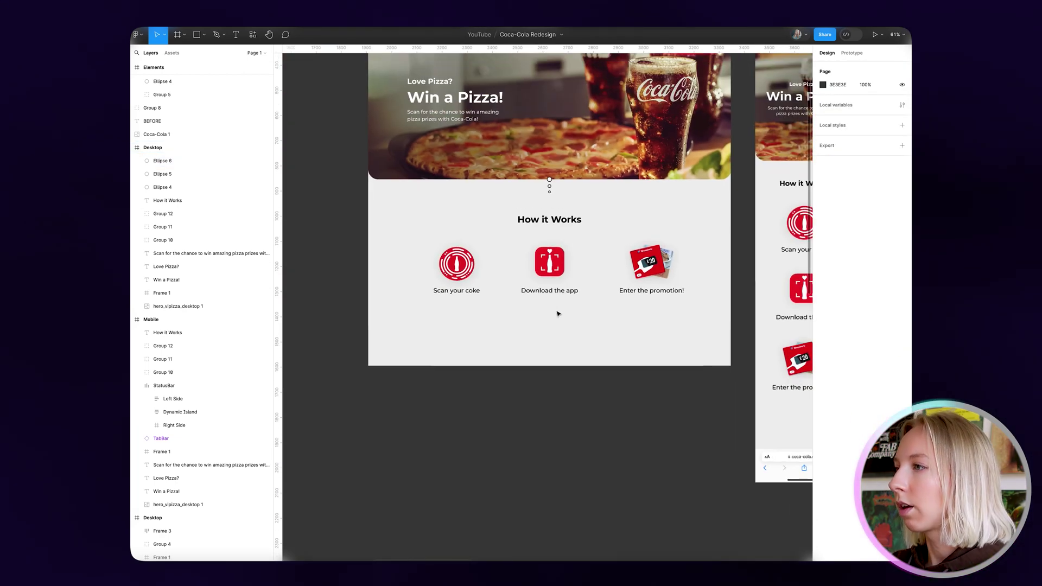
pyautogui.scroll(5, 542, 206)
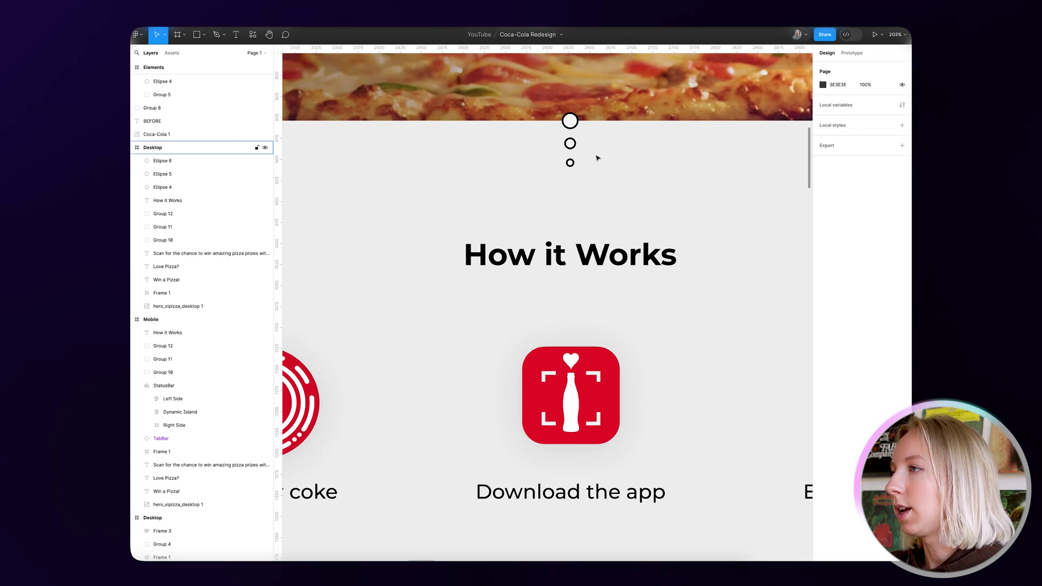
pyautogui.scroll(-3, 597, 158)
pyautogui.scroll(3, 583, 149)
pyautogui.scroll(8, 586, 163)
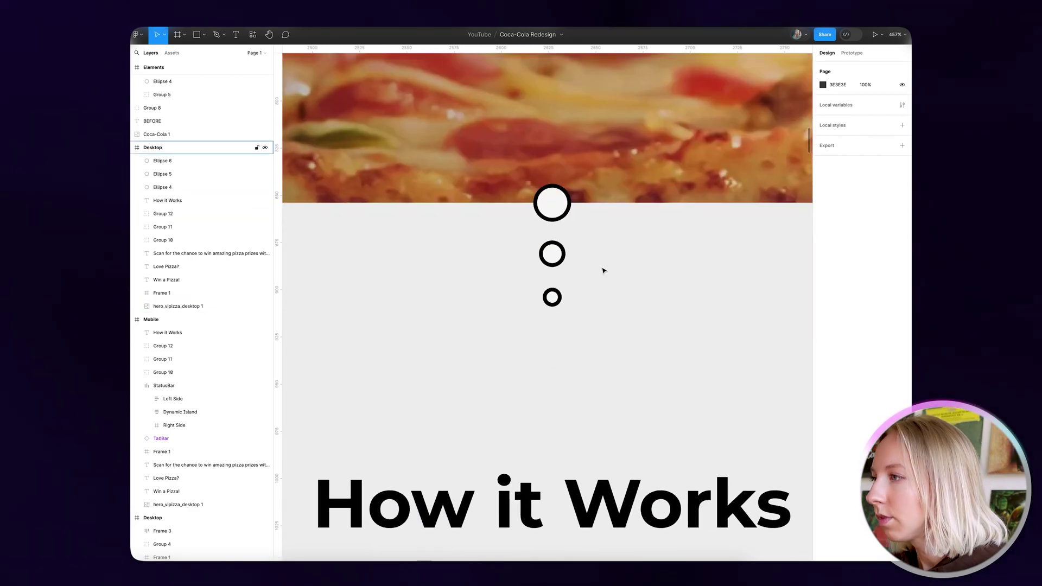
pyautogui.click(543, 265)
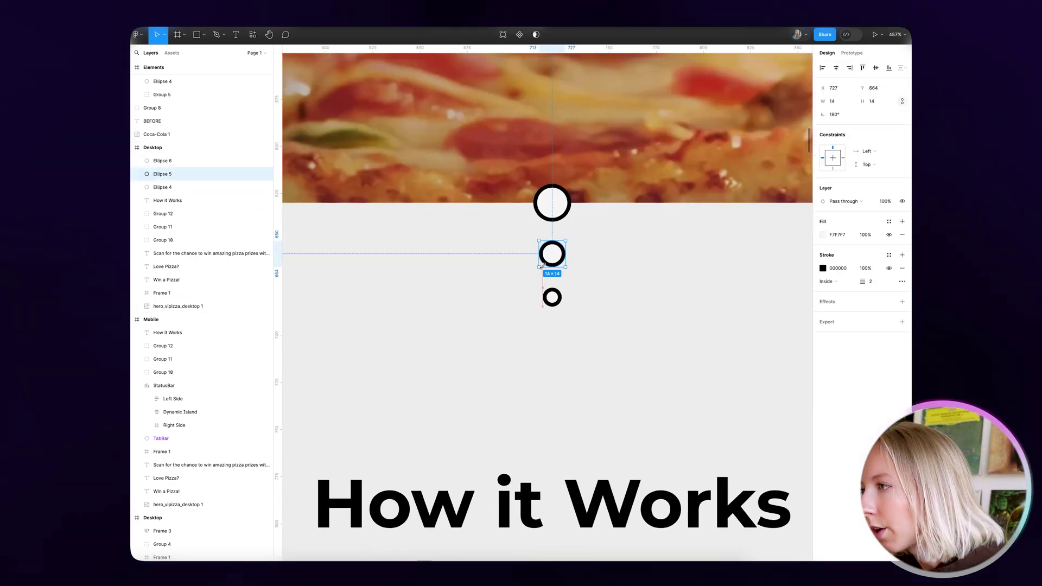
pyautogui.click(555, 306)
pyautogui.moveTo(543, 307); pyautogui.dragTo(546, 304)
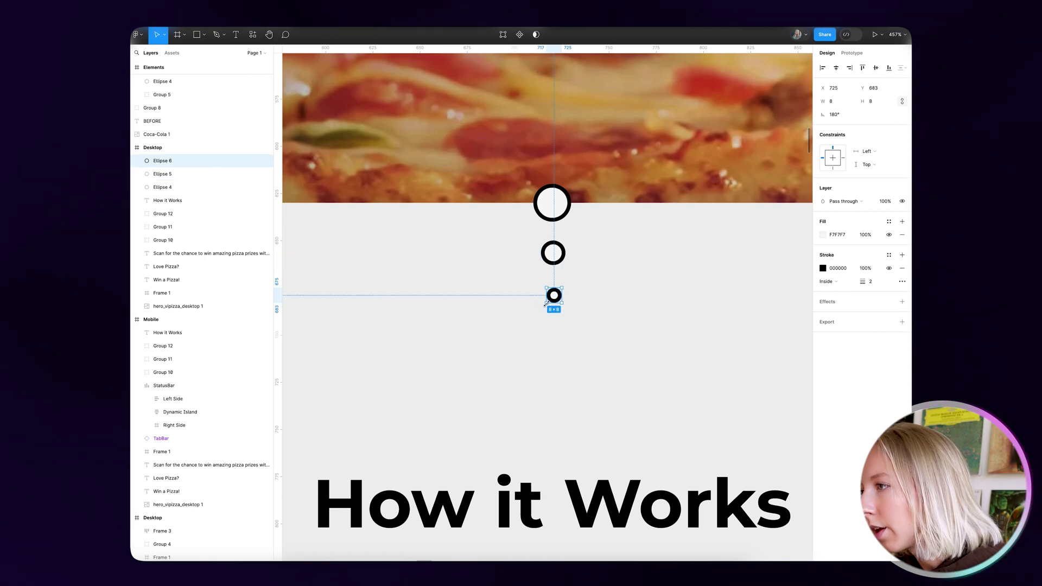
pyautogui.click(599, 306)
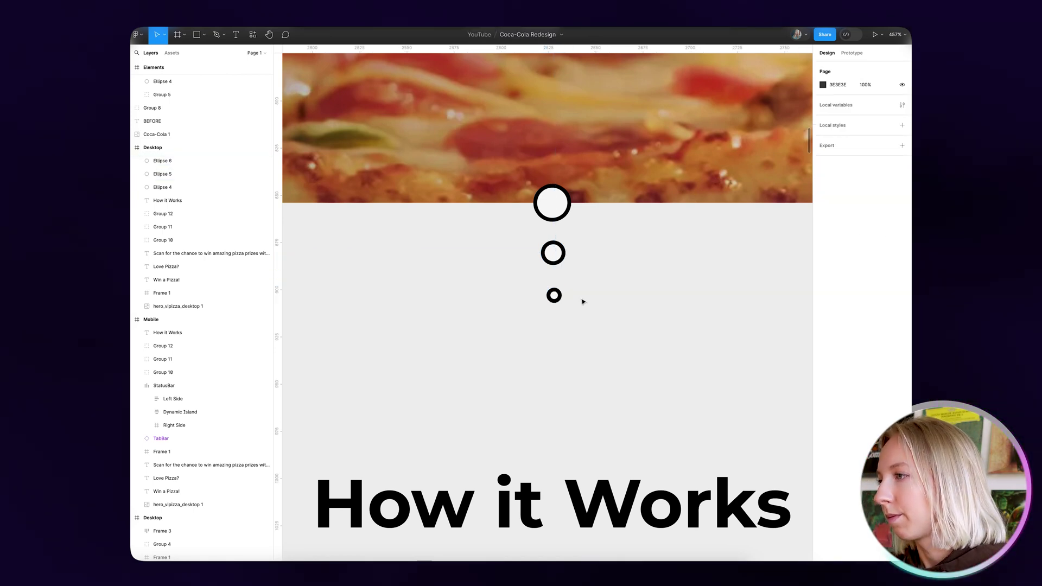
# - Enlarge the smallest circle slightly so its center lines up under the circle above it
pyautogui.scroll(-5, 583, 301)
pyautogui.scroll(5, 583, 302)
pyautogui.click(567, 297)
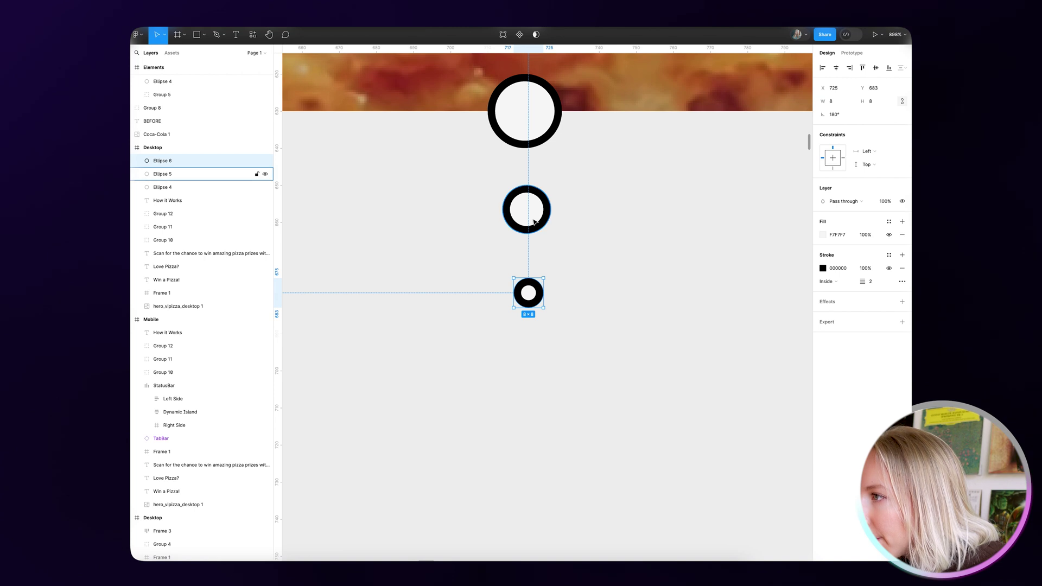
pyautogui.keyDown('shift'); pyautogui.click(569, 279); pyautogui.keyUp('shift')
pyautogui.click(586, 297)
pyautogui.click(520, 284)
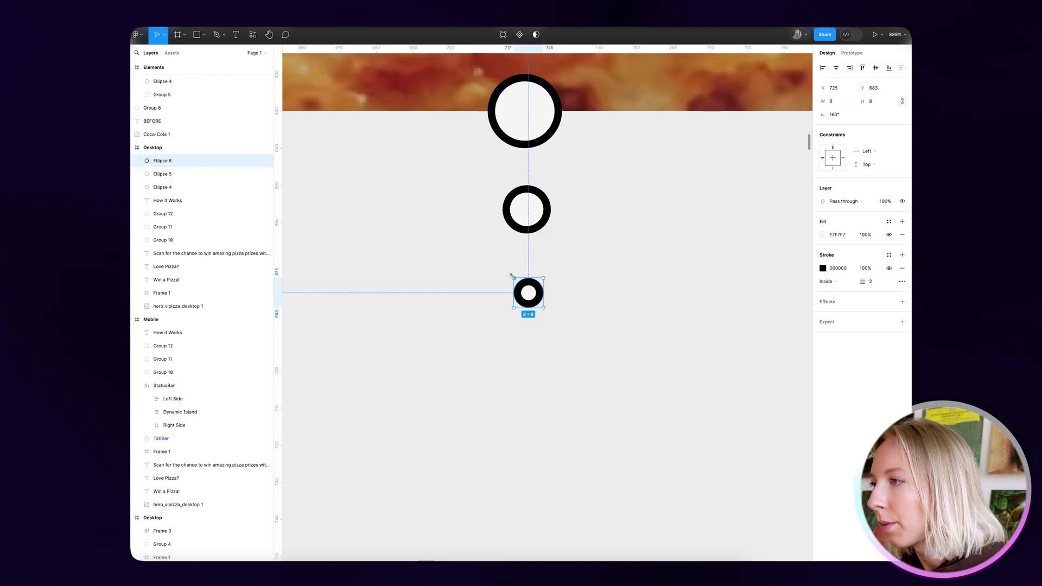
pyautogui.moveTo(513, 277); pyautogui.dragTo(509, 273)
pyautogui.click(546, 289)
# - Select all three circles beneath the desktop hero and group them
pyautogui.click(537, 285)
pyautogui.keyDown('shift'); pyautogui.click(533, 201); pyautogui.keyUp('shift')
pyautogui.keyDown('shift'); pyautogui.click(536, 140); pyautogui.keyUp('shift')
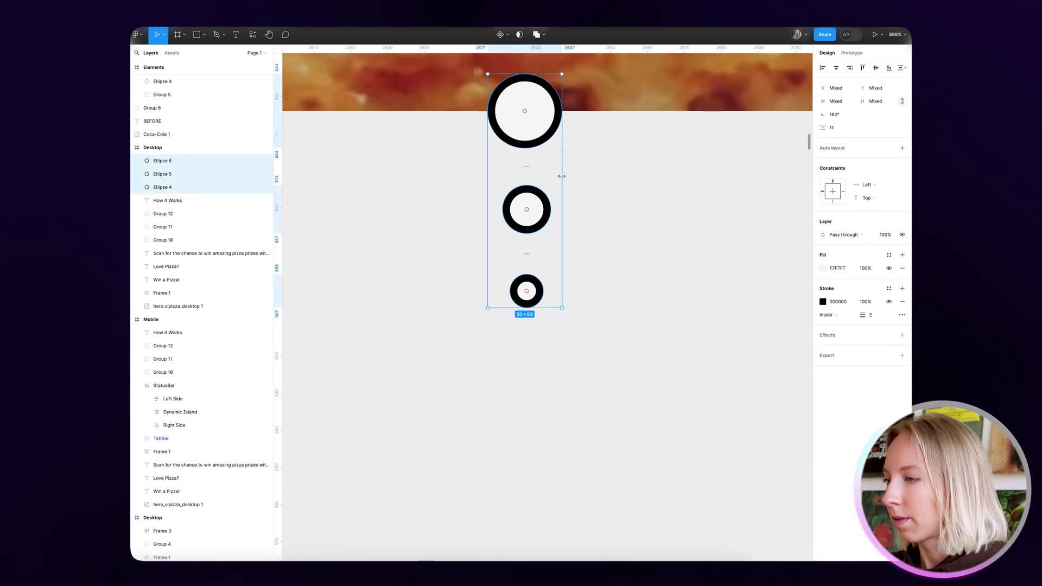
pyautogui.press('super+g')
# - Move the desktop "How it Works" heading slightly up towards the bubble accents
pyautogui.scroll(-8, 516, 190)
pyautogui.click(540, 228)
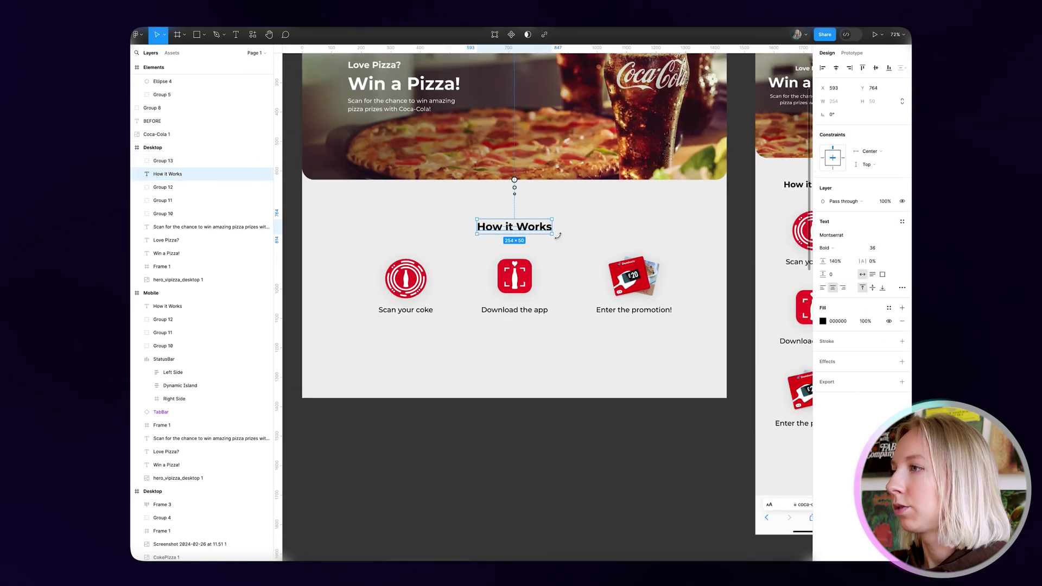
pyautogui.scroll(-3, 558, 233)
pyautogui.scroll(5, 533, 215)
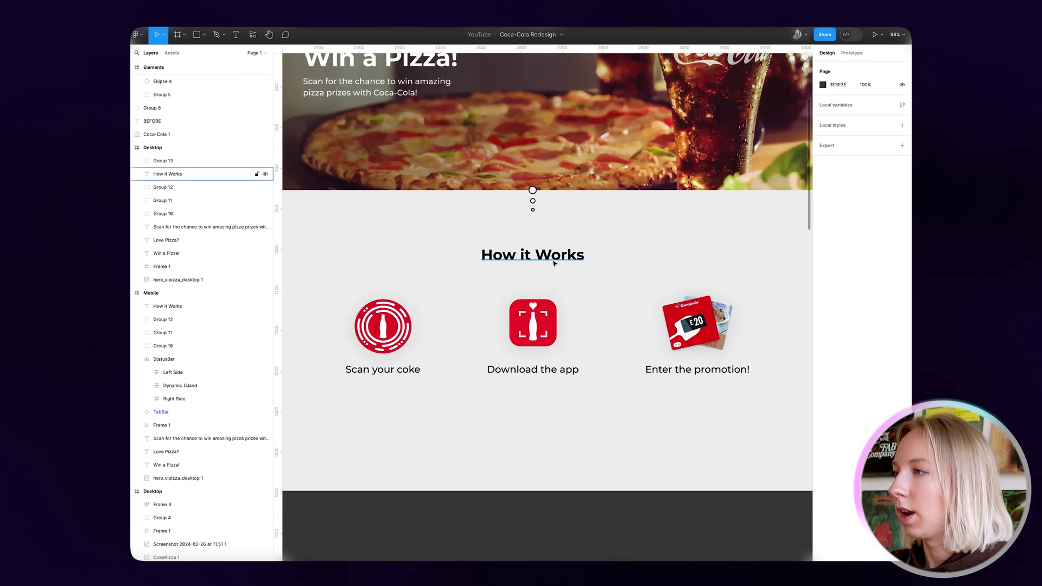
pyautogui.moveTo(554, 261); pyautogui.dragTo(554, 251)
pyautogui.click(600, 270)
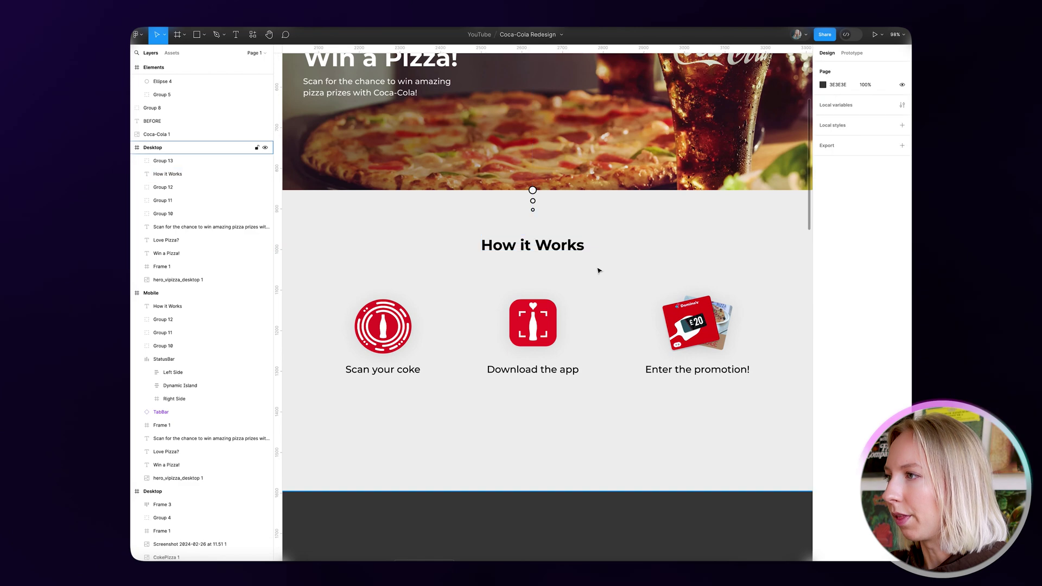
# - Move the three desktop step icons with their labels up together, closer to the "How it Works" heading
pyautogui.scroll(-2, 600, 270)
pyautogui.moveTo(380, 291); pyautogui.dragTo(682, 410)
pyautogui.hotkey('shift', 'Up')
pyautogui.hotkey('shift', 'Up')
pyautogui.hotkey('shift', 'Up')
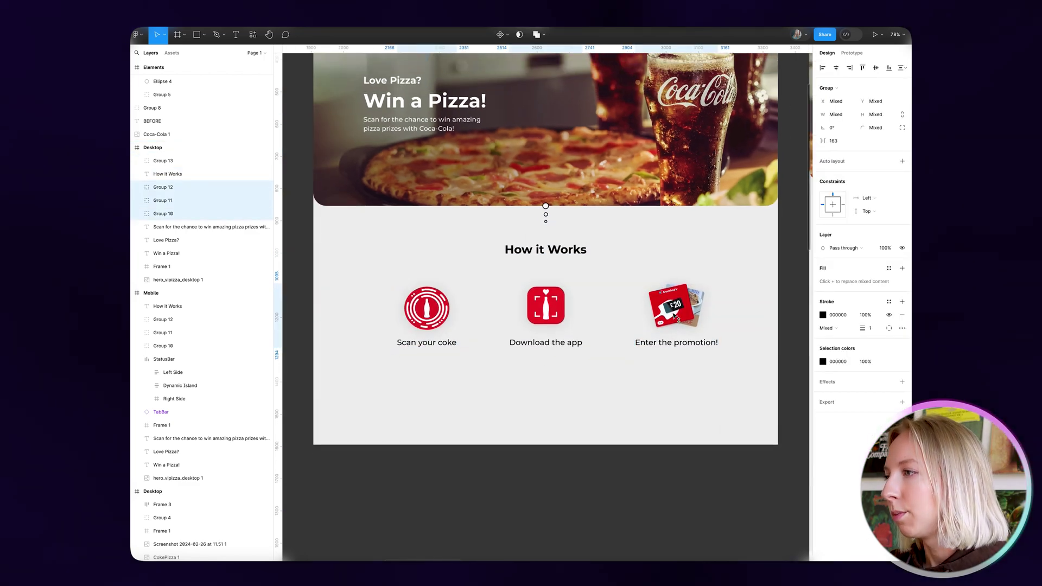
pyautogui.click(677, 358)
# - Copy the desktop bubble group into the mobile frame and place it centered on the mobile hero's bottom edge
pyautogui.scroll(-5, 548, 405)
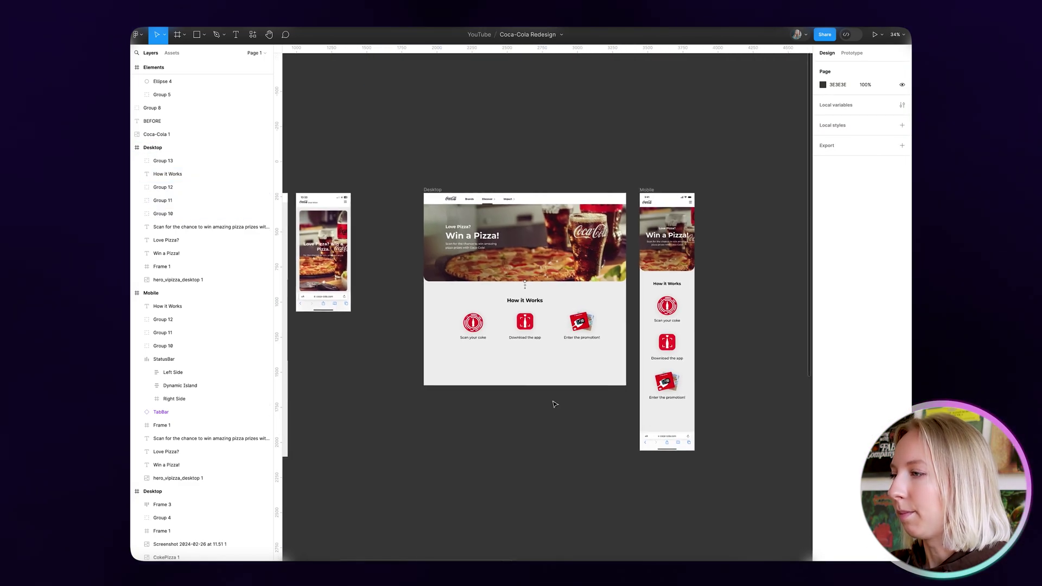
pyautogui.scroll(5, 559, 396)
pyautogui.click(483, 190)
pyautogui.hscroll(5, 482, 190)
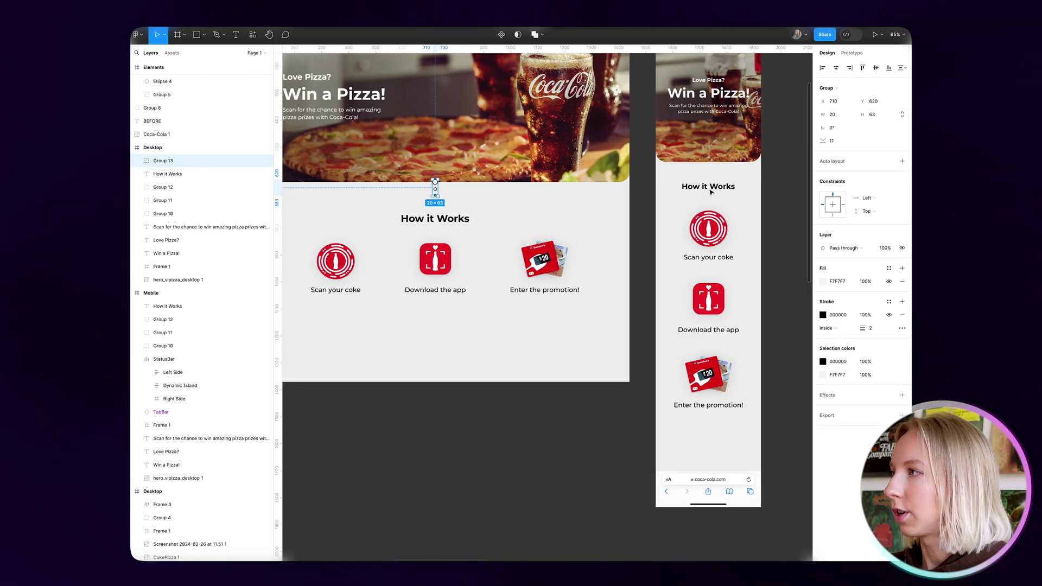
pyautogui.scroll(2, 521, 163)
pyautogui.click(527, 61)
pyautogui.press('super+v')
pyautogui.scroll(4, 582, 220)
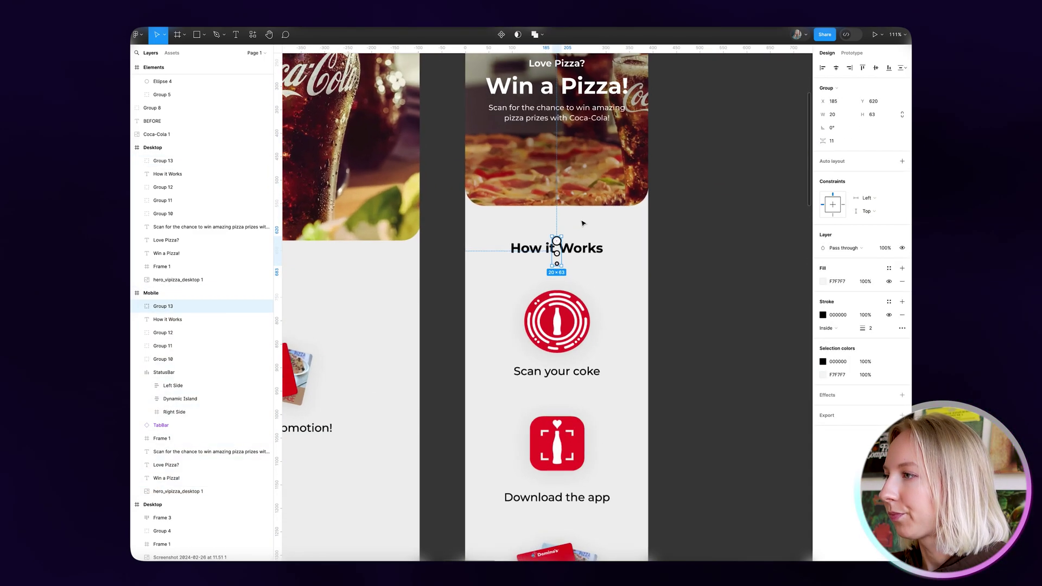
pyautogui.moveTo(559, 244); pyautogui.dragTo(560, 211)
# - Copy the bottle silhouette from the Elements frame into the desktop frame's "How it Works" section
pyautogui.hscroll(-5, 449, 261)
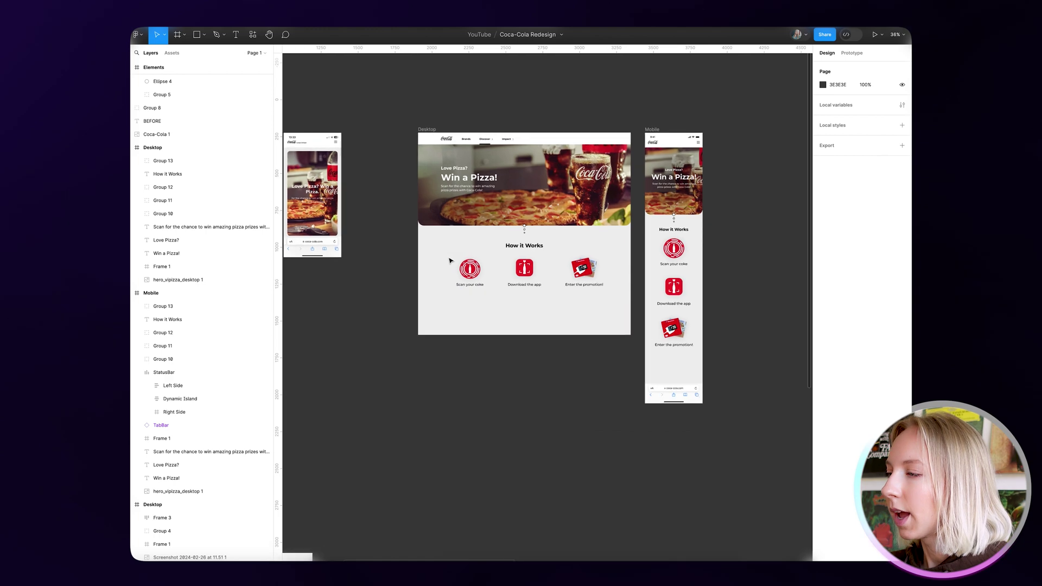
pyautogui.scroll(-4, 631, 274)
pyautogui.scroll(-3, 632, 277)
pyautogui.click(475, 387)
pyautogui.hotkey('ctrl', 'c')
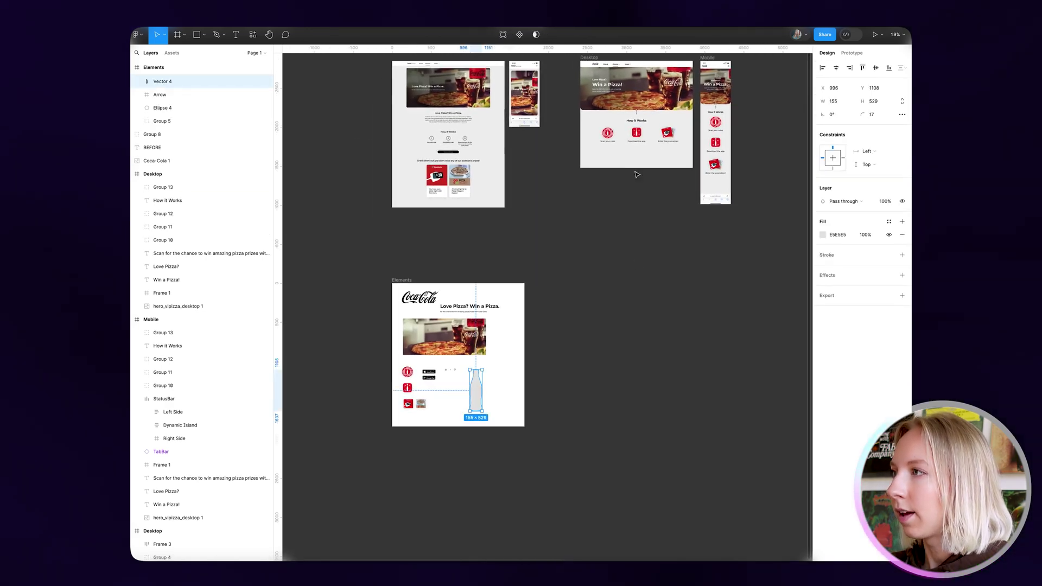
pyautogui.scroll(3, 663, 144)
pyautogui.scroll(5, 737, 238)
pyautogui.hotkey('ctrl', 'v')
pyautogui.scroll(4, 465, 311)
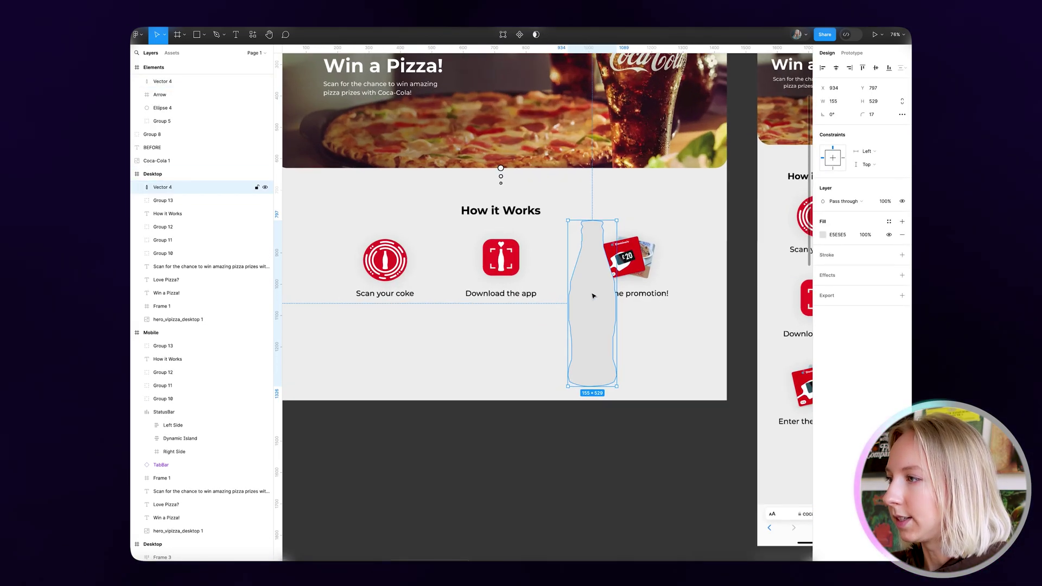
# - Move the bottle over the "Scan your coke" step, enlarging it to 251 × 857 and rotating it to -24.46°
pyautogui.moveTo(593, 296); pyautogui.dragTo(379, 275)
pyautogui.hscroll(-3, 459, 279)
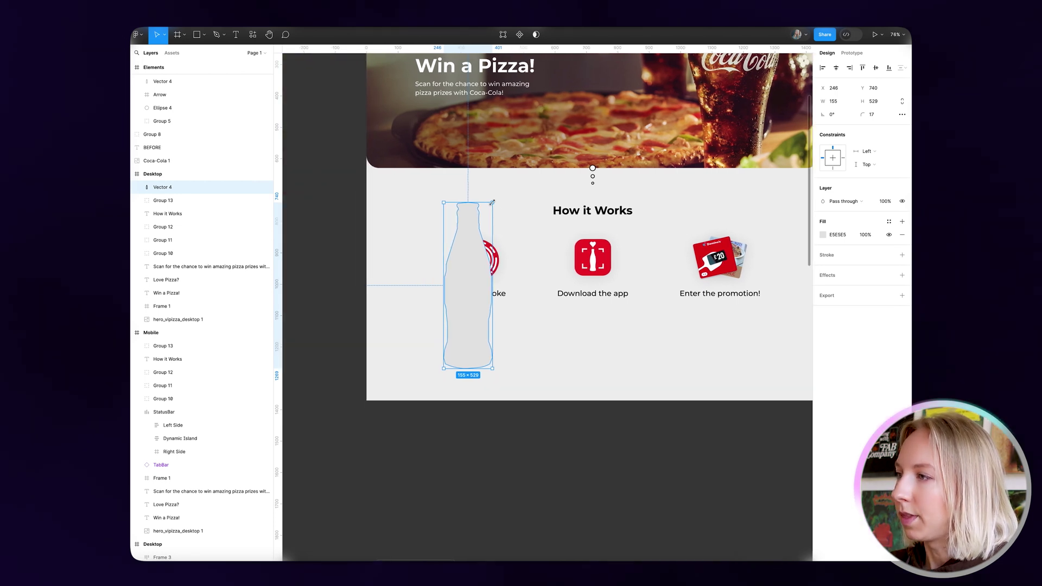
pyautogui.moveTo(492, 202); pyautogui.dragTo(583, 129)
# - Fill the bottle silhouette with white FFFFFF at 50% opacity
pyautogui.click(823, 235)
pyautogui.click(731, 283)
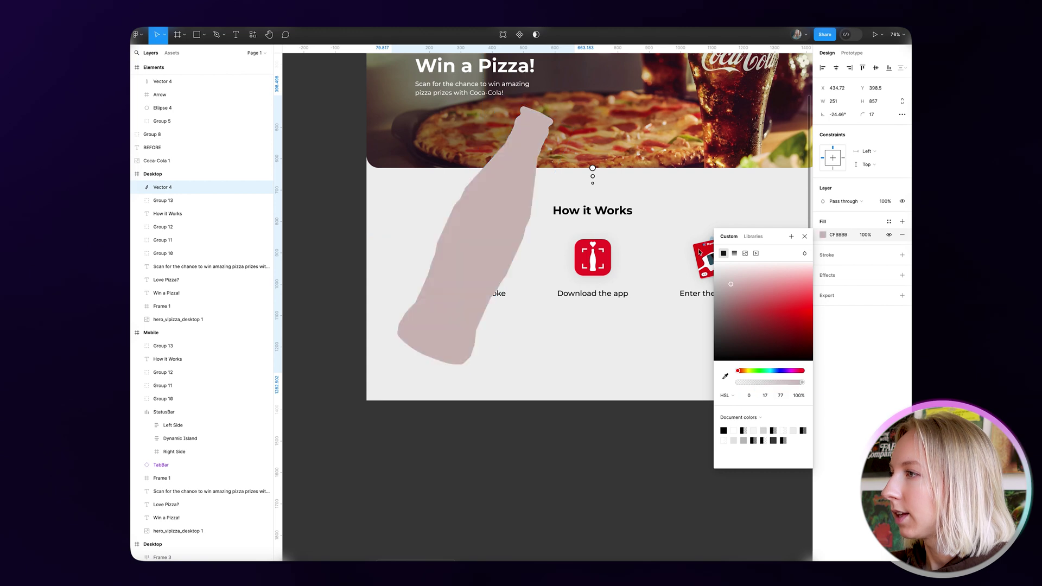
pyautogui.moveTo(699, 252); pyautogui.dragTo(706, 253)
pyautogui.click(867, 237)
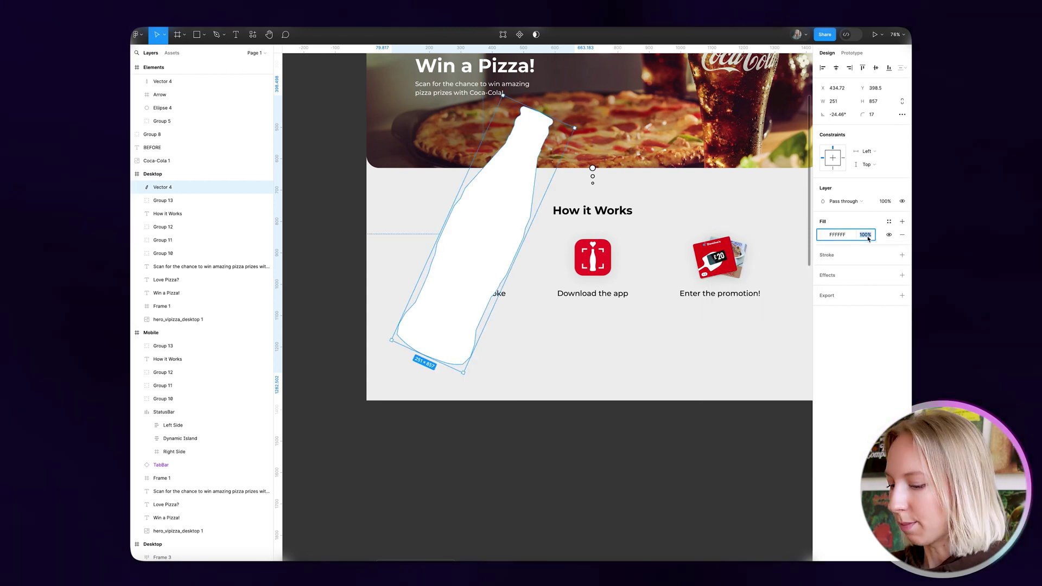
pyautogui.press('Return')
# - Send the bottle behind the desktop content and move it partly off the frame's lower left corner
pyautogui.press('[')
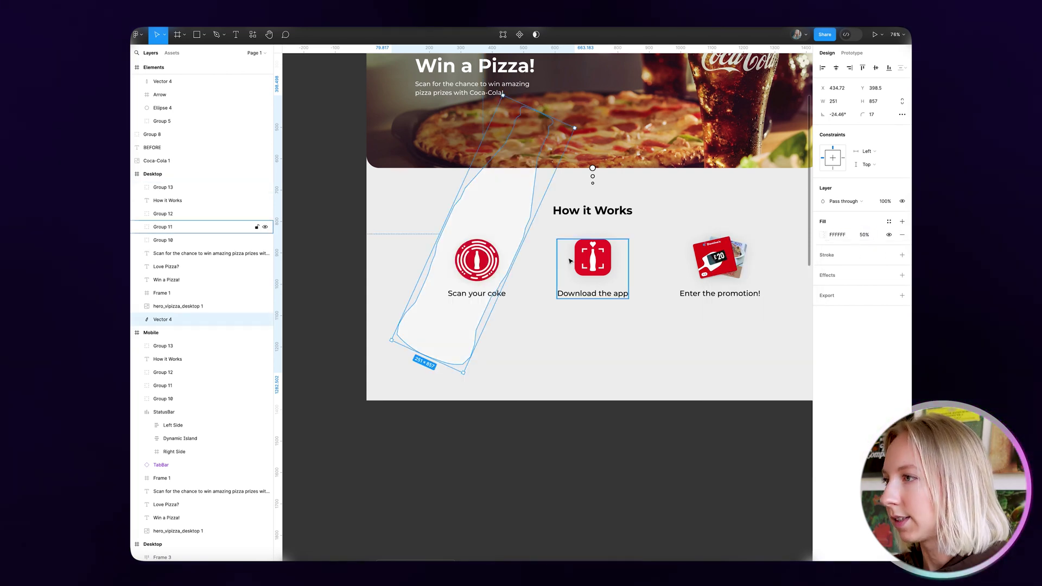
pyautogui.moveTo(481, 221); pyautogui.dragTo(438, 296)
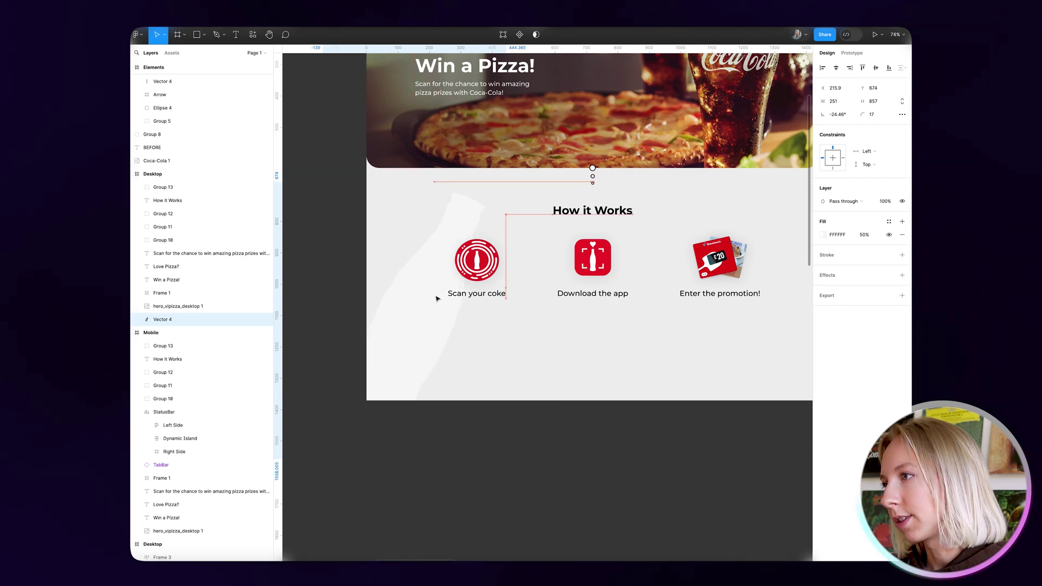
pyautogui.scroll(-3, 509, 356)
pyautogui.click(509, 355)
# - Duplicate the bottle to the desktop frame's right side and rotate the copy to 30° so it mirrors the left one
pyautogui.hscroll(3, 509, 356)
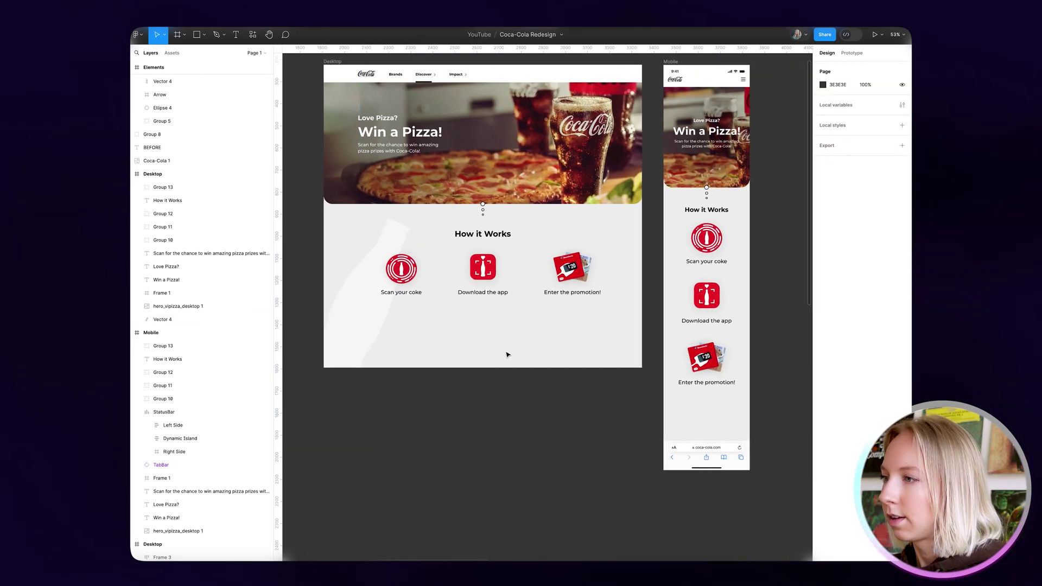
pyautogui.keyDown('alt'); pyautogui.moveTo(370, 326); pyautogui.dragTo(587, 325); pyautogui.keyUp('alt')
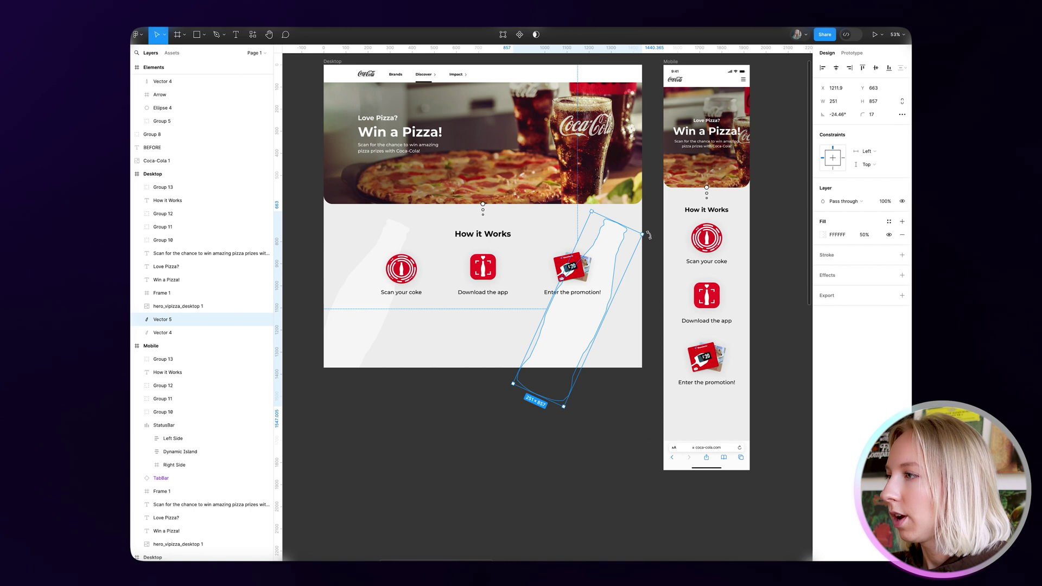
pyautogui.moveTo(649, 235); pyautogui.dragTo(586, 211)
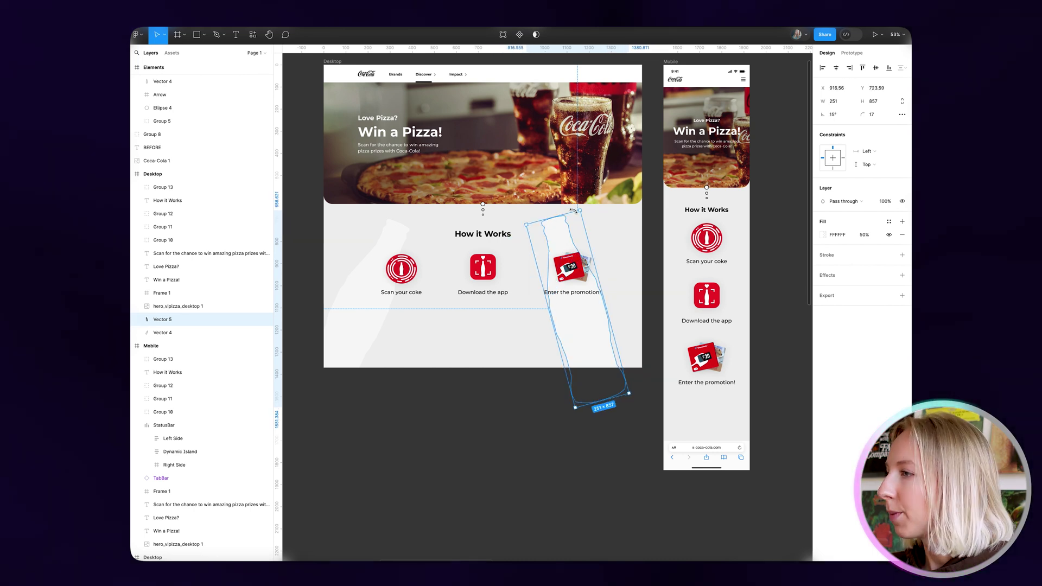
pyautogui.moveTo(572, 211); pyautogui.dragTo(631, 323)
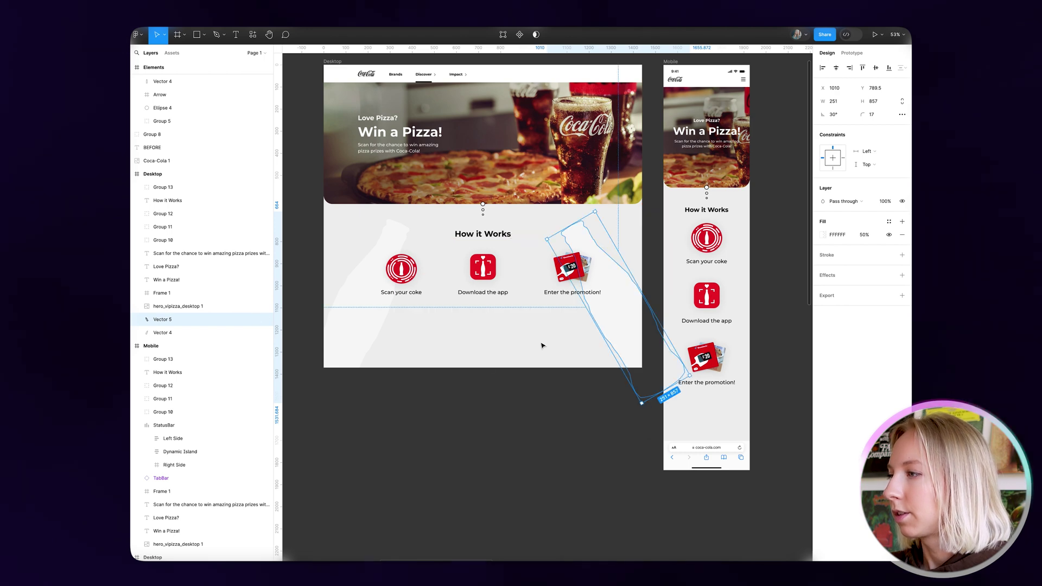
# - Tilt the left desktop bottle to about -28° and adjust its position beside the "Scan your coke" step
pyautogui.click(369, 325)
pyautogui.moveTo(432, 235); pyautogui.dragTo(401, 237)
pyautogui.click(524, 361)
pyautogui.scroll(-3, 557, 362)
pyautogui.scroll(-1, 557, 364)
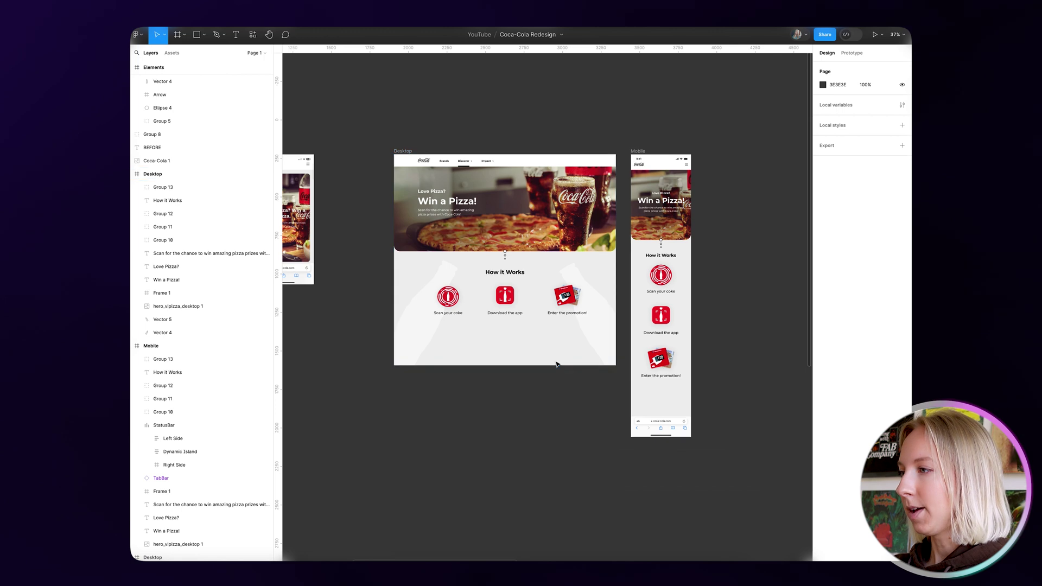
# - Move the right desktop bottle to X 974, Y 775.5 so it balances the left bottle
pyautogui.scroll(4, 559, 365)
pyautogui.moveTo(619, 318)
pyautogui.mouseDown()
pyautogui.moveTo(614, 342)
pyautogui.moveTo(613, 316)
pyautogui.mouseUp()
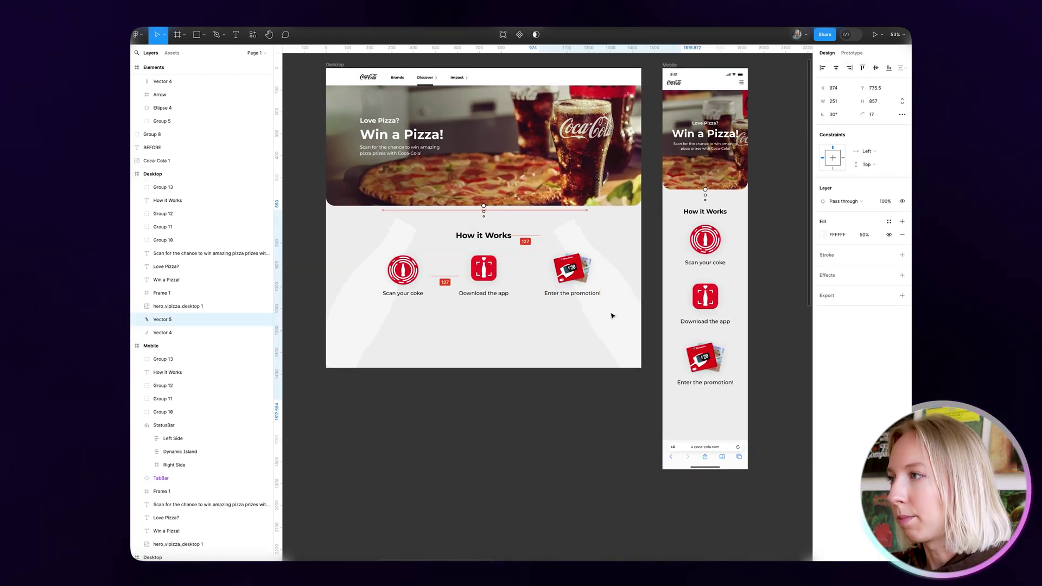
pyautogui.click(577, 402)
# - Copy the left bottle silhouette from the desktop frame into the mobile frame
pyautogui.scroll(-3, 577, 402)
pyautogui.click(422, 331)
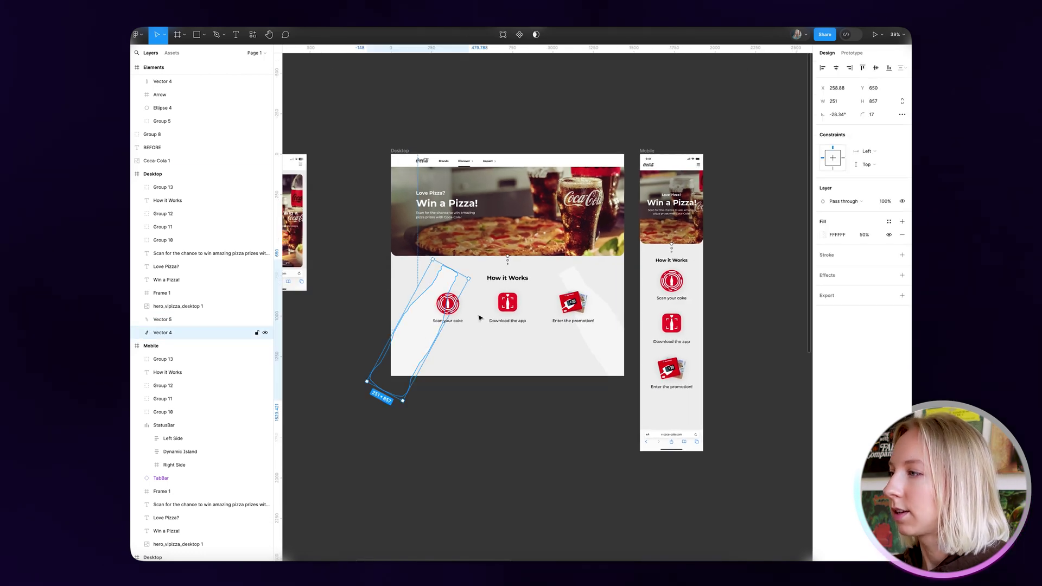
pyautogui.hotkey('ctrl', 'x')
pyautogui.click(657, 150)
pyautogui.keyDown('ctrl'); pyautogui.scroll(5, 771, 309); pyautogui.keyUp('ctrl')
pyautogui.hotkey('ctrl', 'v')
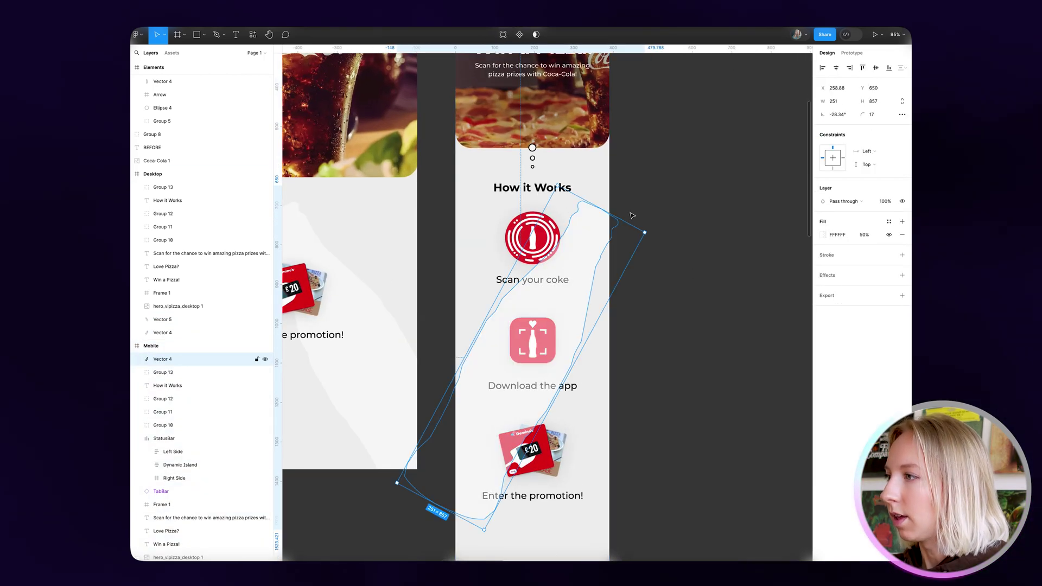
pyautogui.moveTo(626, 220); pyautogui.dragTo(547, 322)
pyautogui.press('BackSpace')
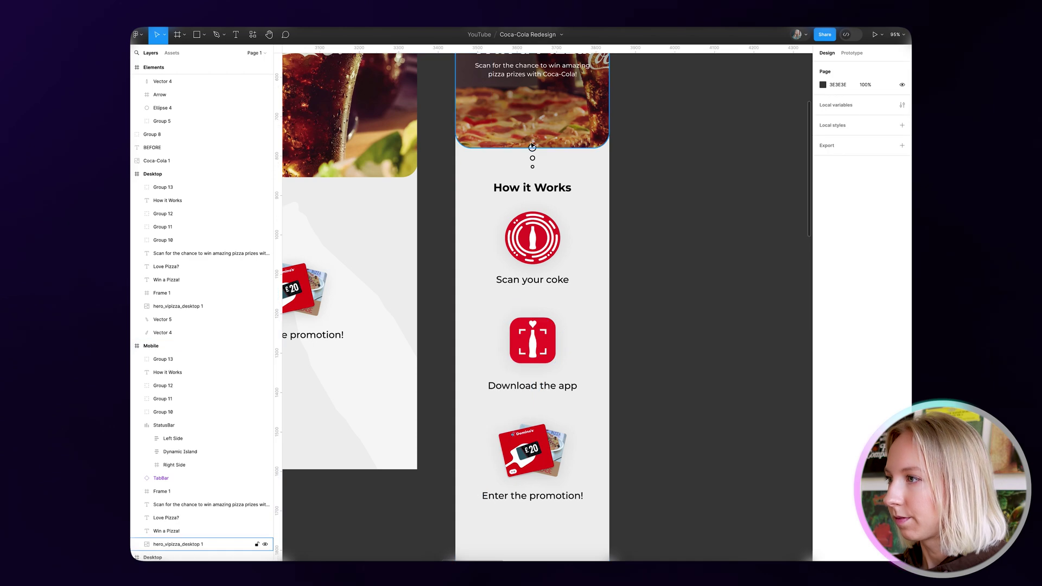
pyautogui.scroll(3, 522, 145)
pyautogui.keyDown('ctrl'); pyautogui.scroll(-3, 522, 146); pyautogui.keyUp('ctrl')
pyautogui.scroll(2, 492, 72)
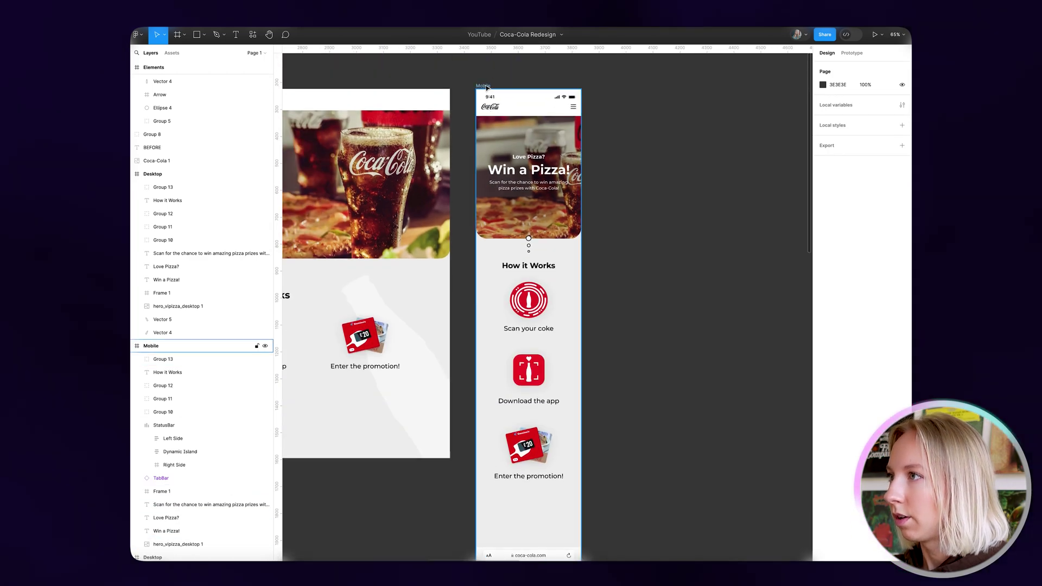
pyautogui.hotkey('ctrl', 'z')
# - Position the bottle silhouette beside the steps in the mobile frame and send it behind the content
pyautogui.keyDown('ctrl'); pyautogui.scroll(5, 522, 337); pyautogui.keyUp('ctrl')
pyautogui.moveTo(523, 330); pyautogui.dragTo(622, 354)
pyautogui.press('[')
pyautogui.keyDown('ctrl'); pyautogui.scroll(-3, 524, 265); pyautogui.keyUp('ctrl')
pyautogui.scroll(-1, 506, 275)
# - Rotate the lower mobile bottle silhouette so it leans inward behind the "Enter the promotion!" step
pyautogui.click(711, 275)
pyautogui.keyDown('ctrl'); pyautogui.scroll(-3, 678, 278); pyautogui.keyUp('ctrl')
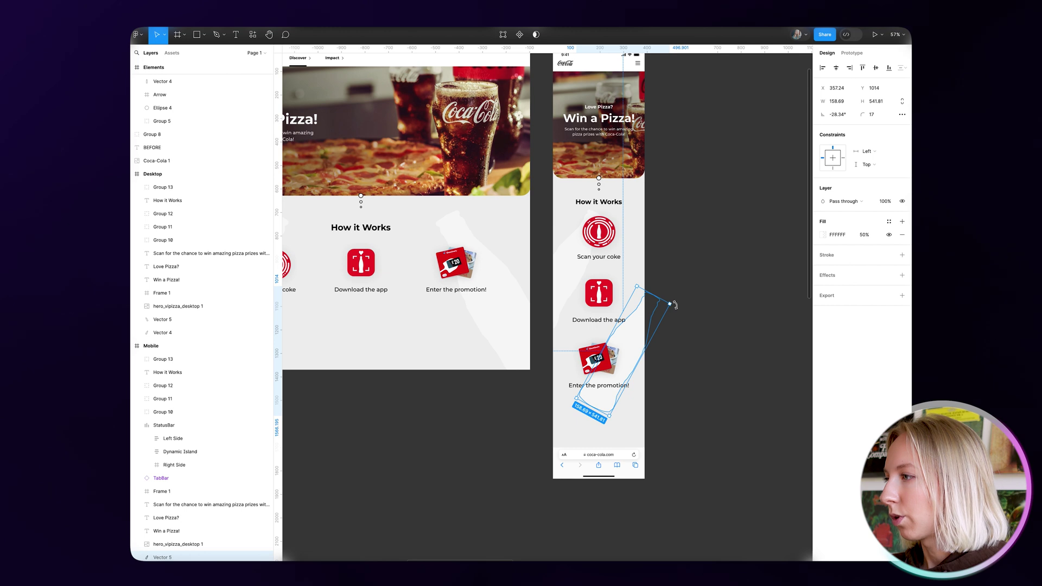
pyautogui.moveTo(675, 305); pyautogui.dragTo(643, 406)
pyautogui.click(740, 362)
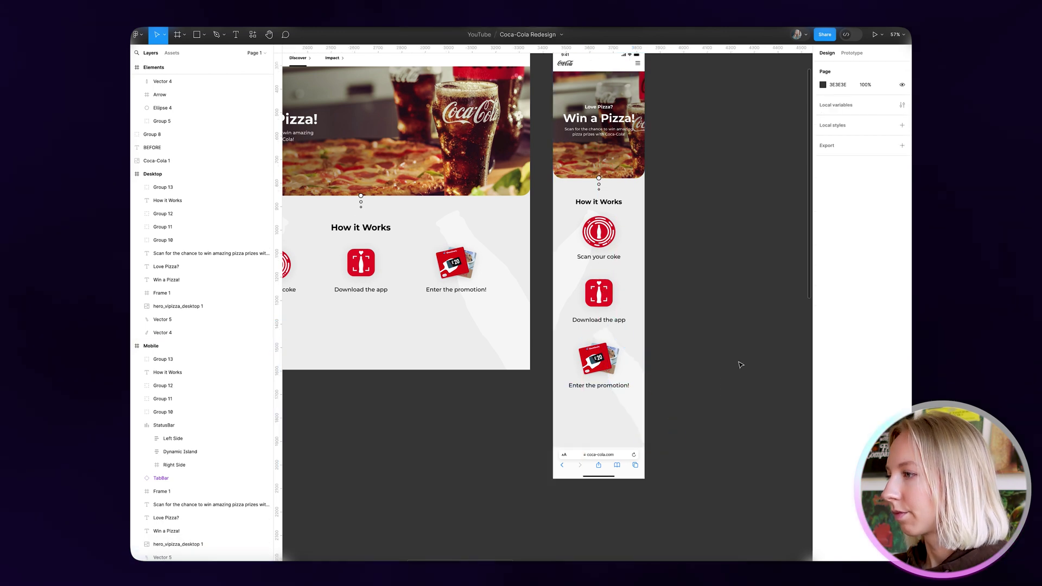
pyautogui.scroll(-2, 742, 356)
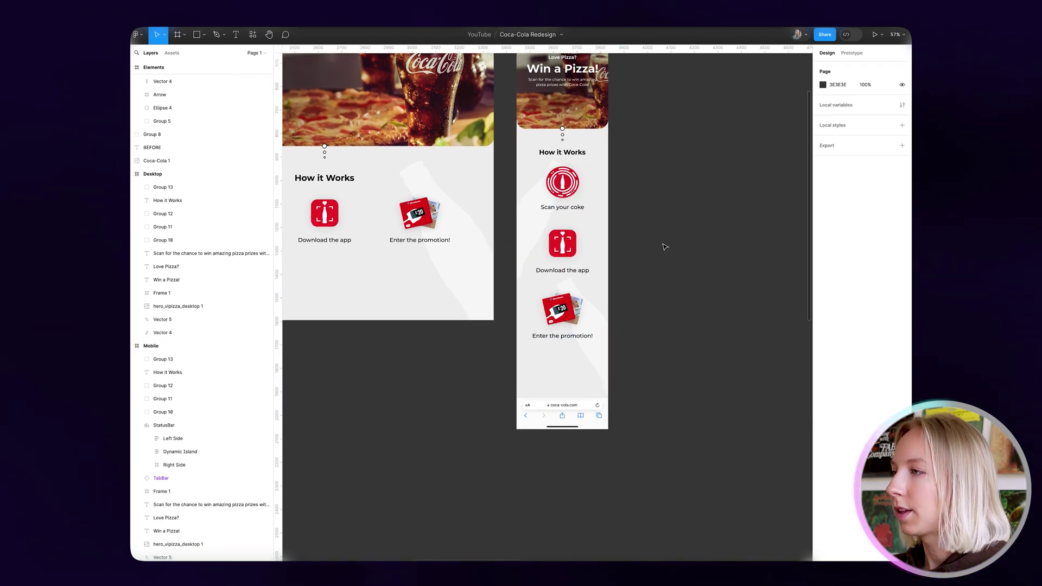
# - Move the upper mobile bottle silhouette to X 114.24, Y 855, behind the "Scan your coke" step
pyautogui.click(538, 203)
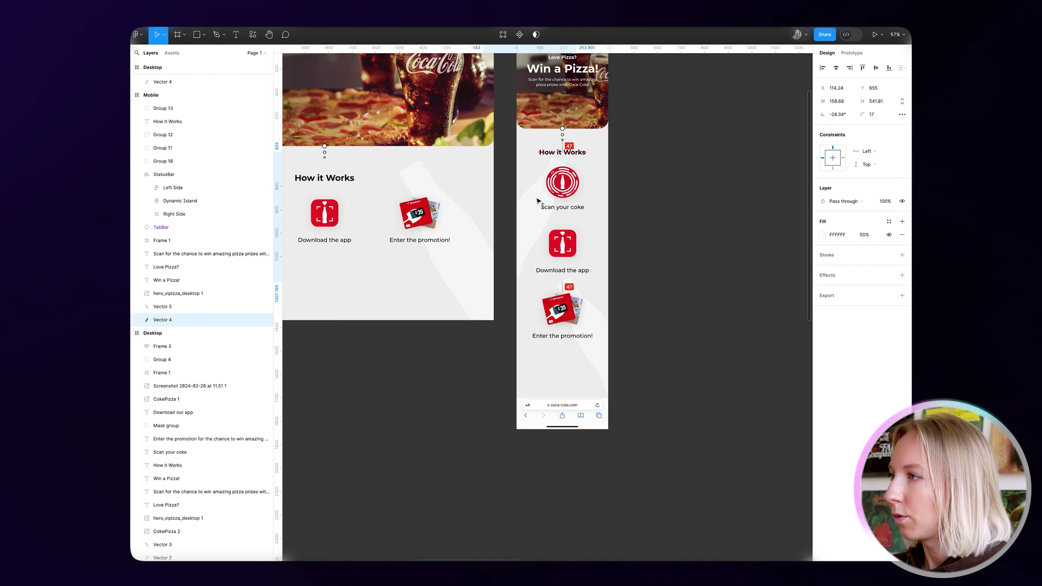
pyautogui.click(710, 207)
# - Review the desktop and mobile redesigns, then examine the "Download the app" button on the original page
pyautogui.scroll(-2, 710, 207)
pyautogui.scroll(-4, 710, 207)
pyautogui.hscroll(-2, 701, 207)
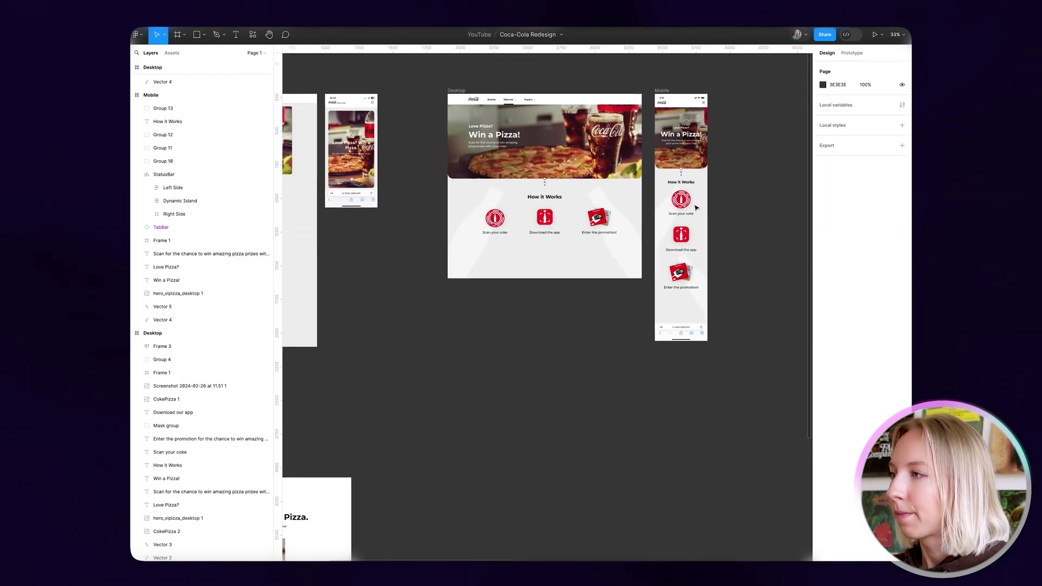
pyautogui.scroll(3, 586, 200)
pyautogui.scroll(2, 587, 201)
pyautogui.keyDown('ctrl'); pyautogui.scroll(2, 726, 206); pyautogui.keyUp('ctrl')
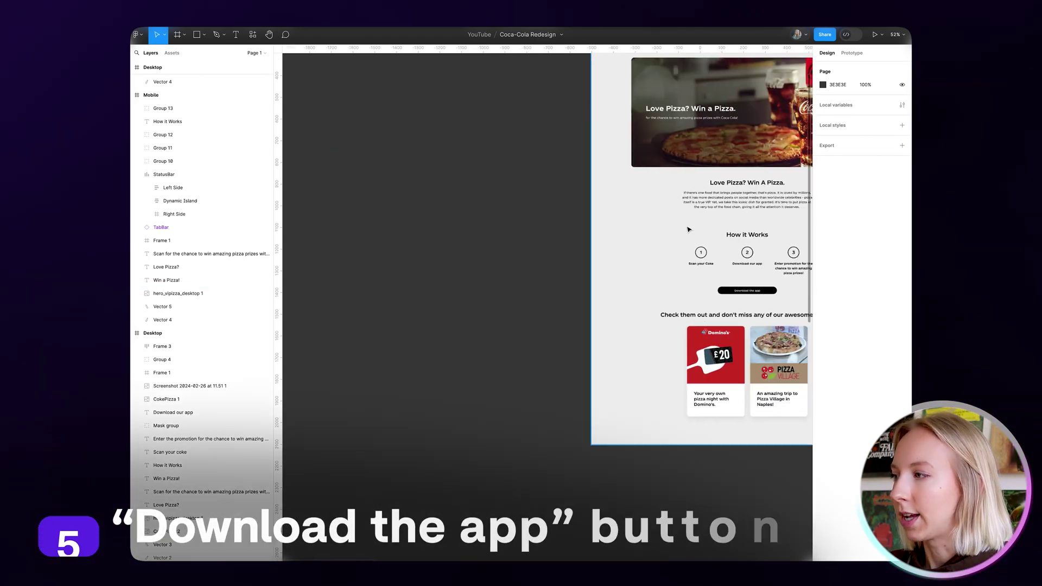
pyautogui.keyDown('ctrl'); pyautogui.scroll(5, 503, 290); pyautogui.keyUp('ctrl')
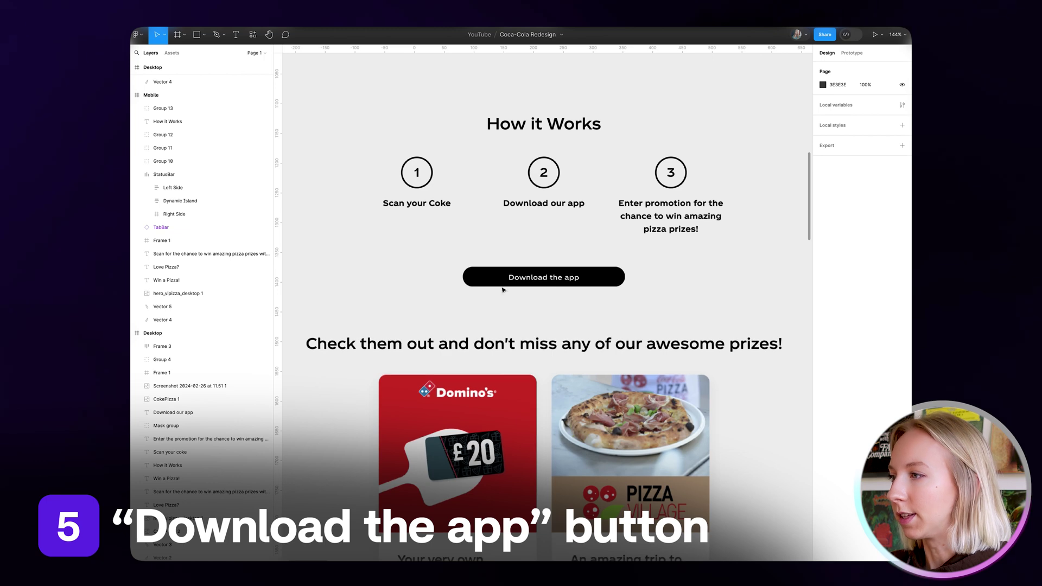
pyautogui.keyDown('ctrl'); pyautogui.scroll(-4, 497, 266); pyautogui.keyUp('ctrl')
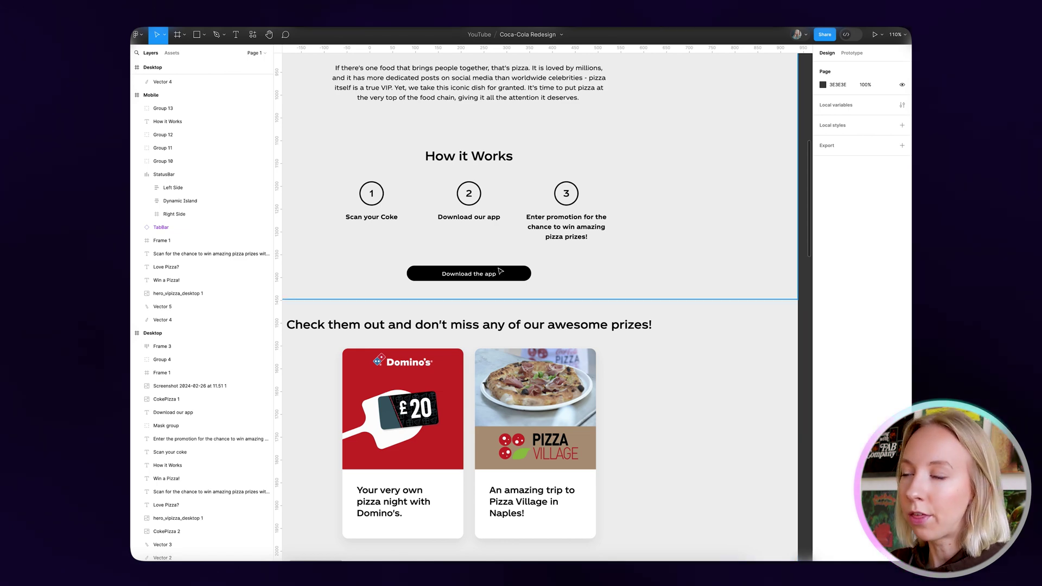
pyautogui.scroll(-5, 490, 275)
pyautogui.scroll(-3, 500, 270)
pyautogui.scroll(3, 500, 271)
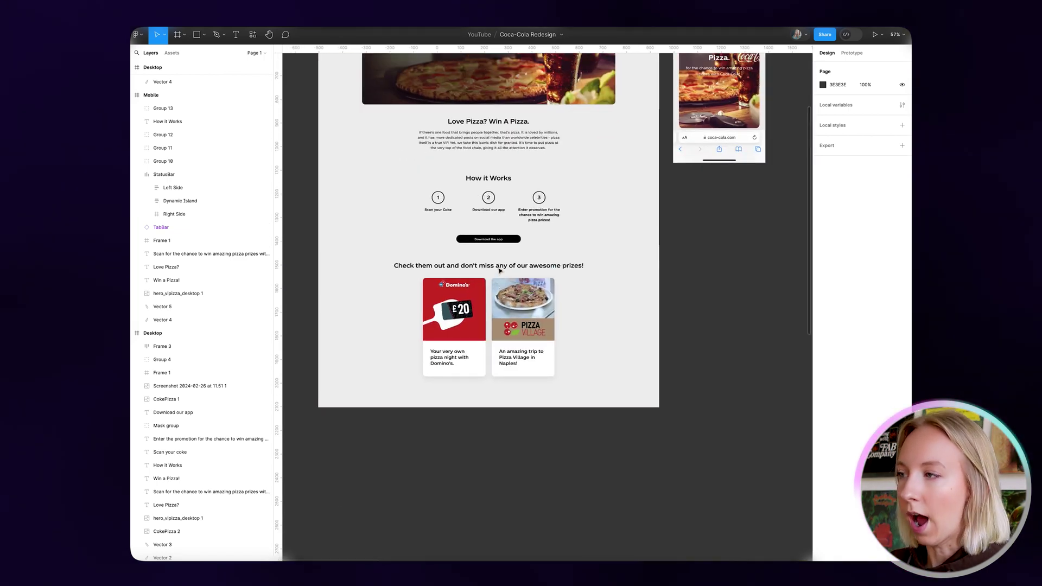
# - Copy the App Store and Google Play badges from the Elements frame into the desktop frame below the steps
pyautogui.scroll(-10, 500, 271)
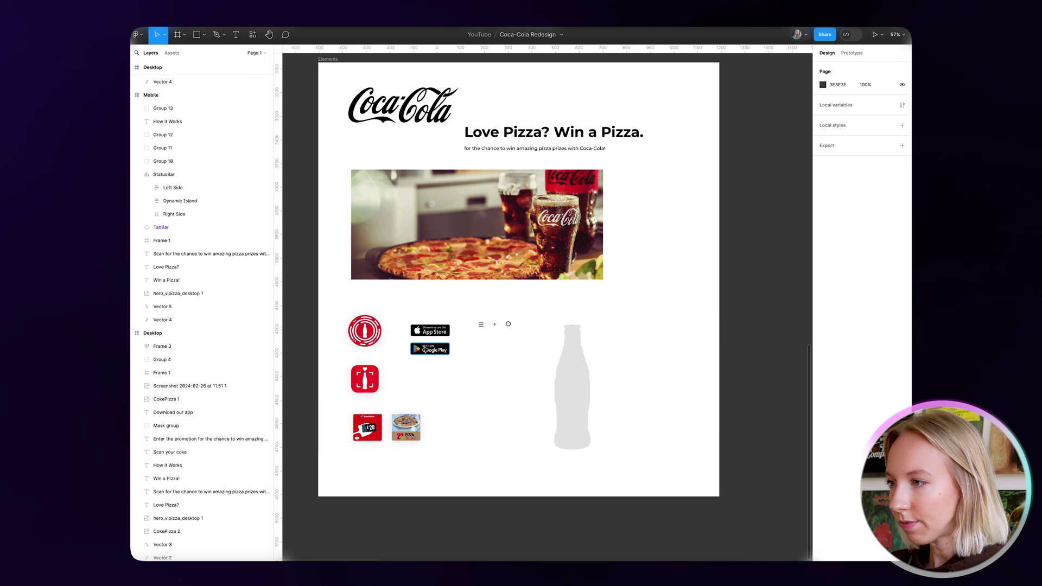
pyautogui.click(426, 351)
pyautogui.scroll(5, 425, 350)
pyautogui.scroll(2, 426, 351)
pyautogui.keyDown('shift'); pyautogui.click(437, 315); pyautogui.keyUp('shift')
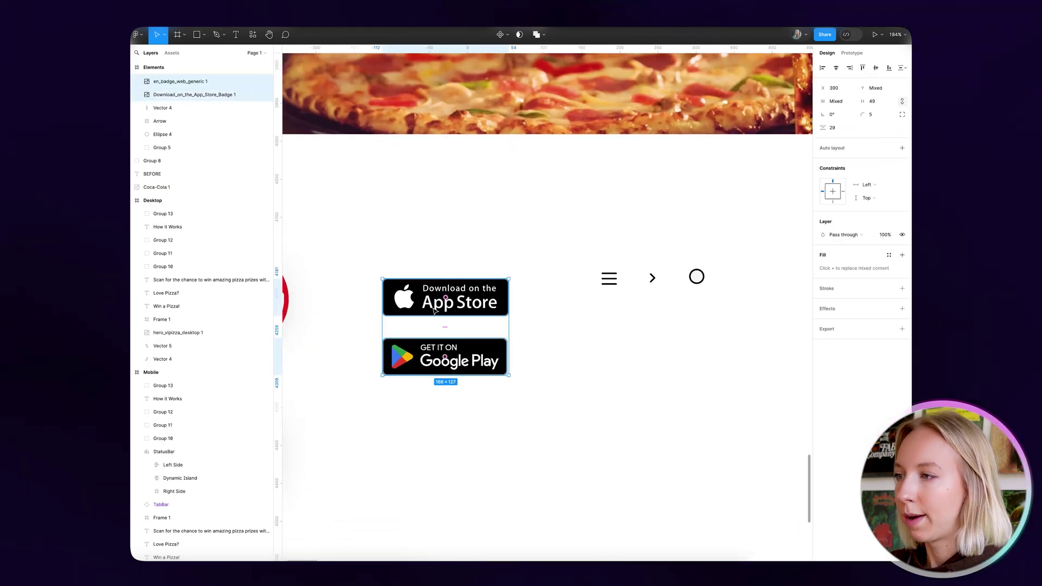
pyautogui.scroll(-4, 432, 312)
pyautogui.scroll(6, 432, 311)
pyautogui.scroll(-3, 431, 311)
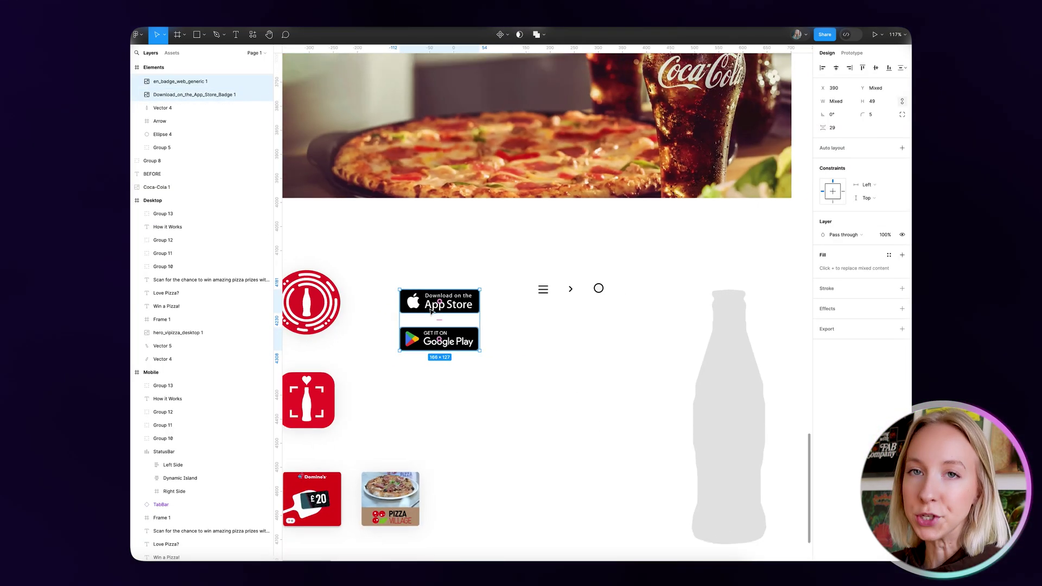
pyautogui.scroll(-6, 425, 314)
pyautogui.hscroll(5, 475, 312)
pyautogui.scroll(8, 477, 313)
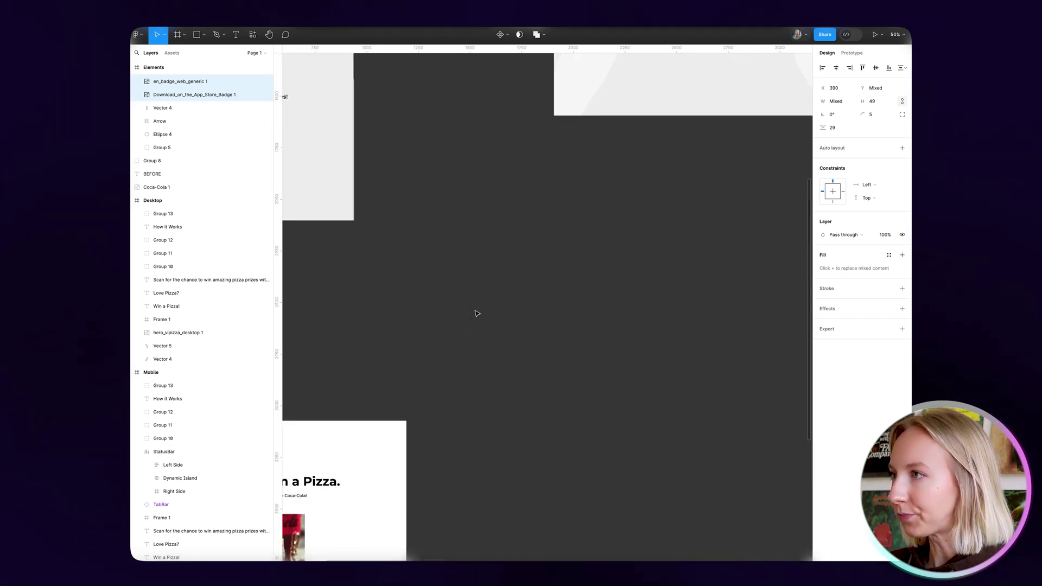
pyautogui.scroll(6, 706, 238)
pyautogui.press('super+v')
pyautogui.click(614, 319)
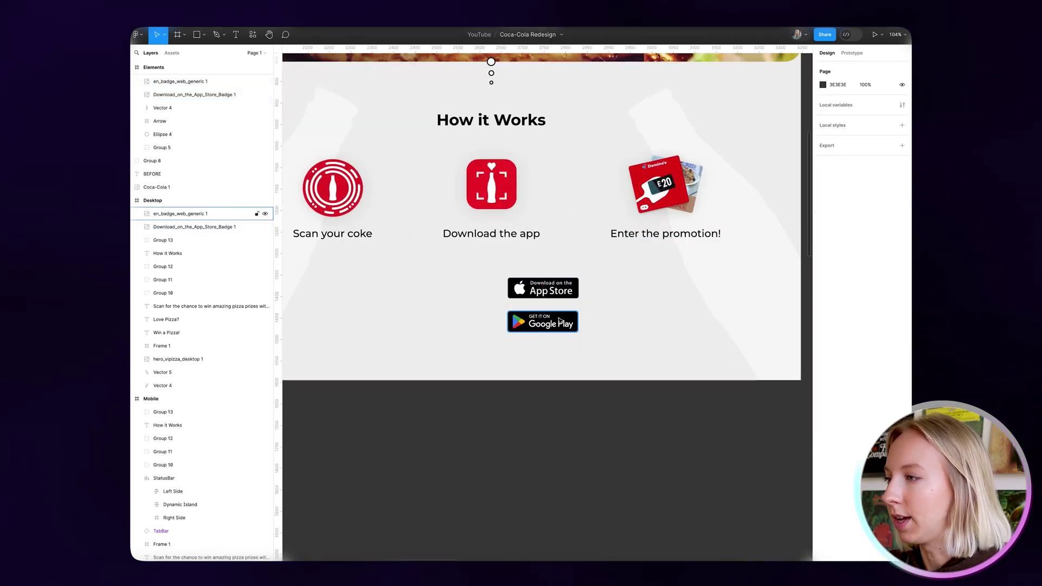
# - Arrange the two desktop store badges side by side, 55 px tall, below the "Download the app" step
pyautogui.moveTo(559, 323); pyautogui.dragTo(503, 299)
pyautogui.keyDown('shift'); pyautogui.click(504, 305); pyautogui.keyUp('shift')
pyautogui.scroll(-3, 505, 304)
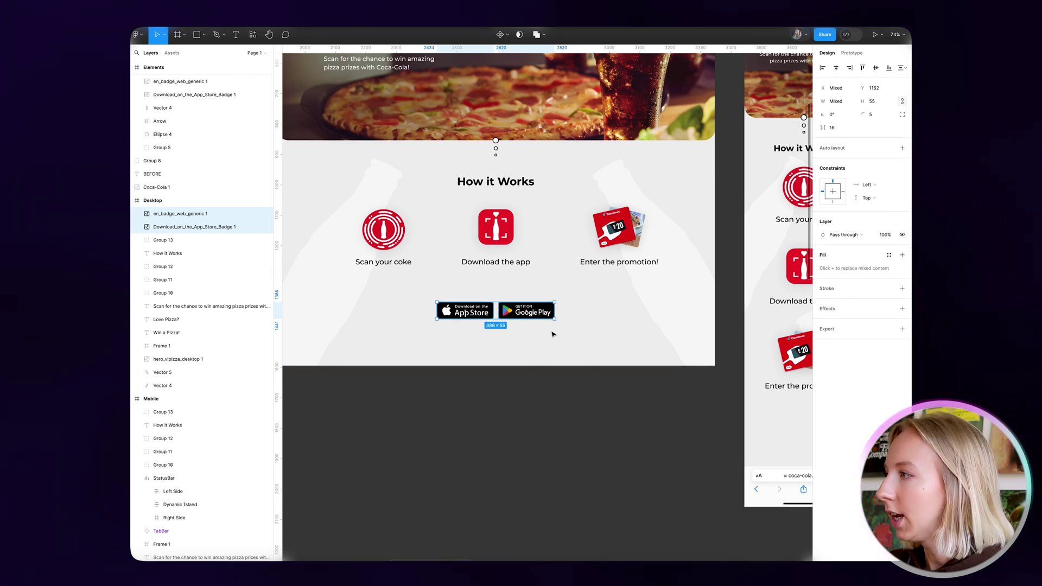
# - Apply auto layout to the desktop store badges with 20 px spacing and centre the row horizontally
pyautogui.click(902, 148)
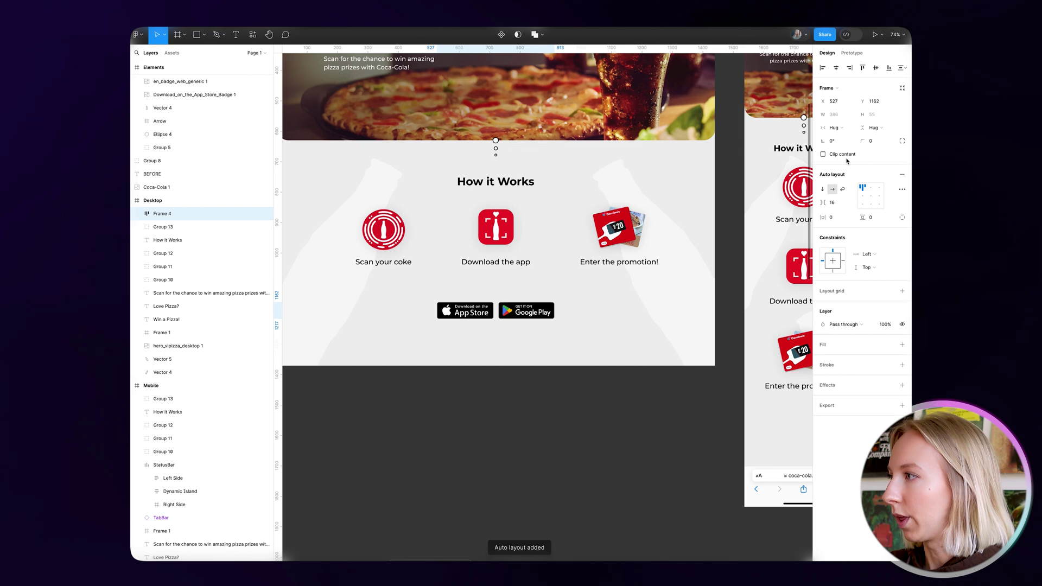
pyautogui.click(840, 206)
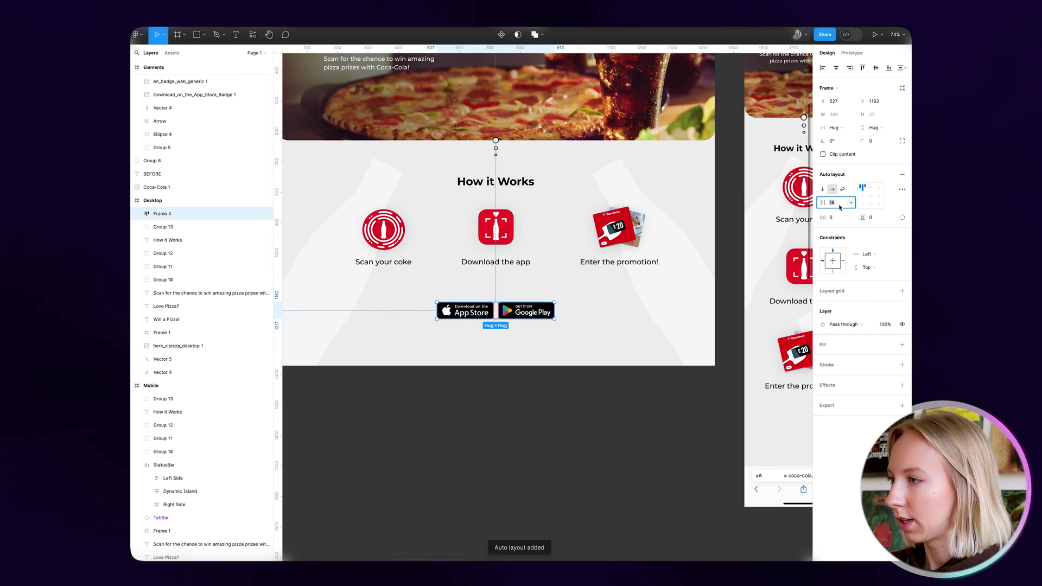
pyautogui.write('20')
pyautogui.press('Return')
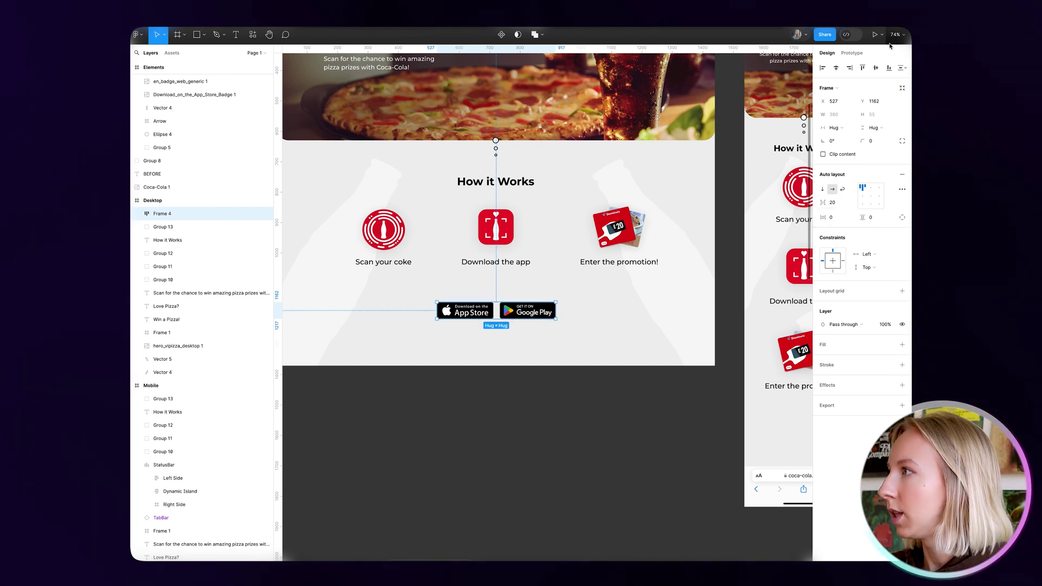
pyautogui.click(836, 67)
pyautogui.click(581, 324)
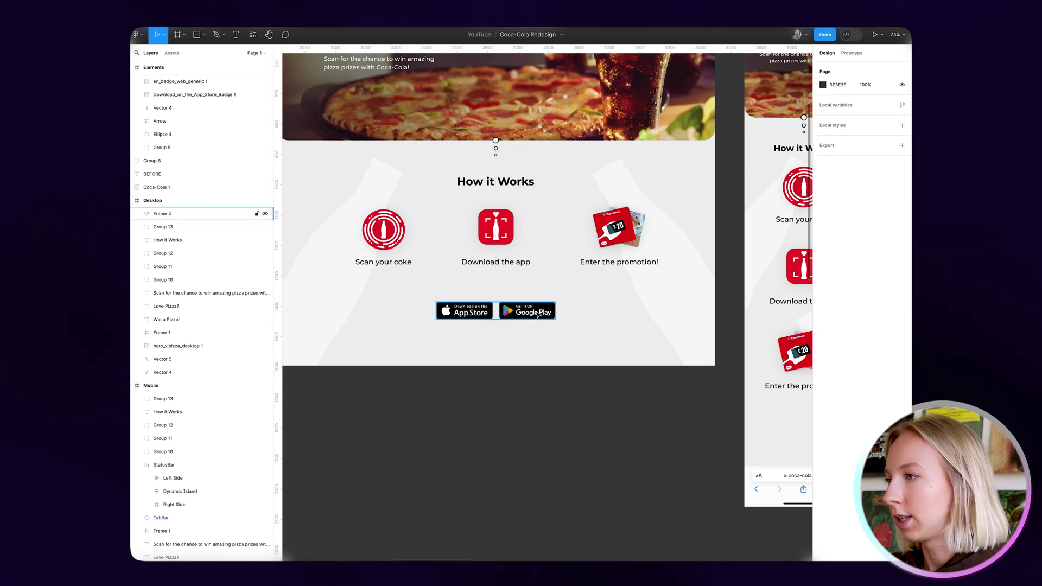
# - Move the desktop badge row up to Y 1156 and shorten the desktop frame from its lower edge
pyautogui.moveTo(539, 312); pyautogui.dragTo(539, 310)
pyautogui.click(513, 344)
pyautogui.scroll(-5, 513, 345)
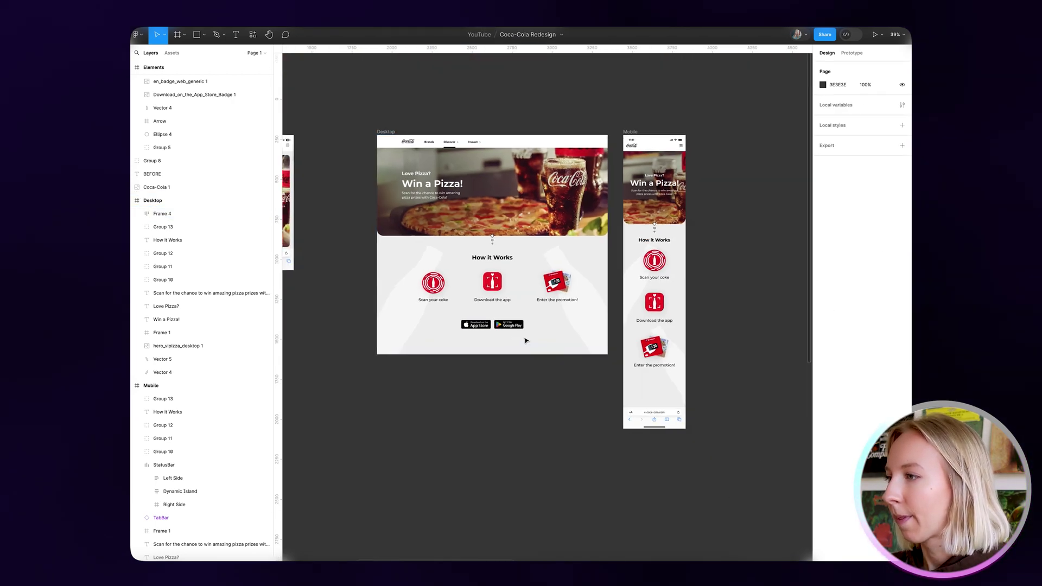
pyautogui.click(310, 87)
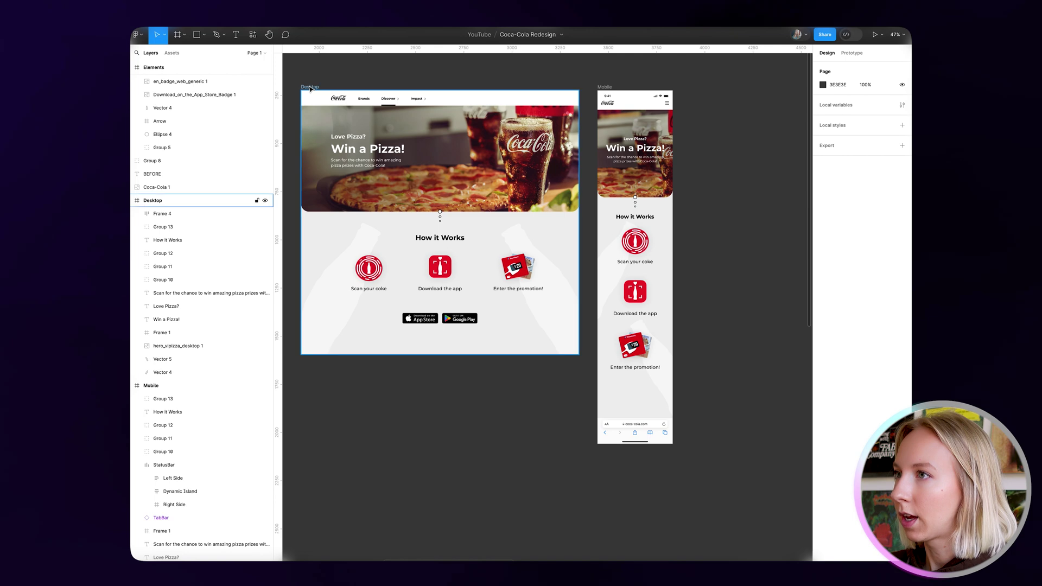
pyautogui.moveTo(458, 346); pyautogui.dragTo(459, 343)
pyautogui.click(494, 388)
# - Copy the badge row into the mobile frame and place it at Y 1505, below "Enter the promotion!"
pyautogui.click(466, 323)
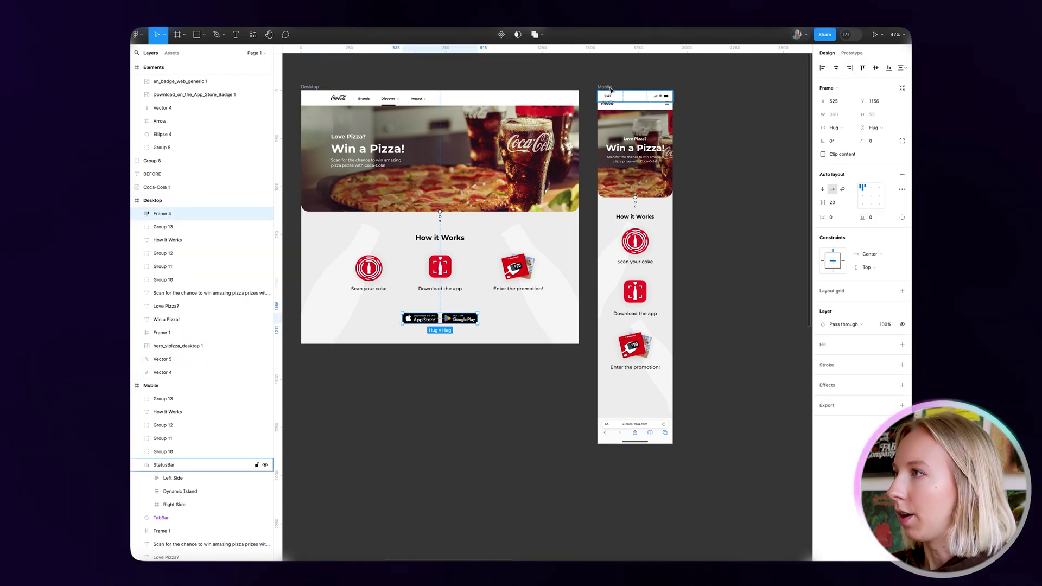
pyautogui.click(605, 88)
pyautogui.scroll(8, 652, 449)
pyautogui.press('super+v')
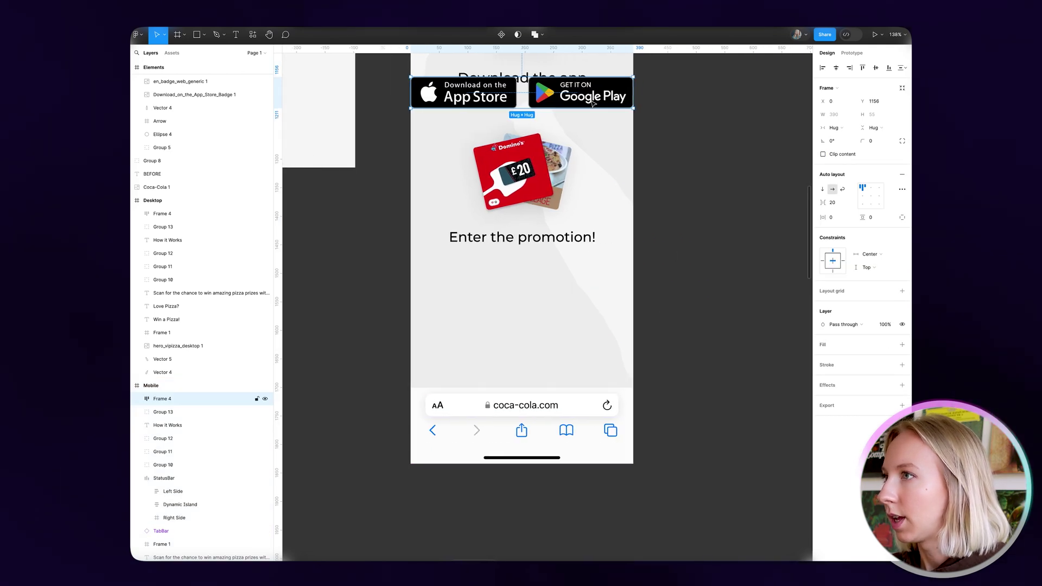
pyautogui.moveTo(593, 103); pyautogui.dragTo(593, 302)
pyautogui.hscroll(1, 598, 327)
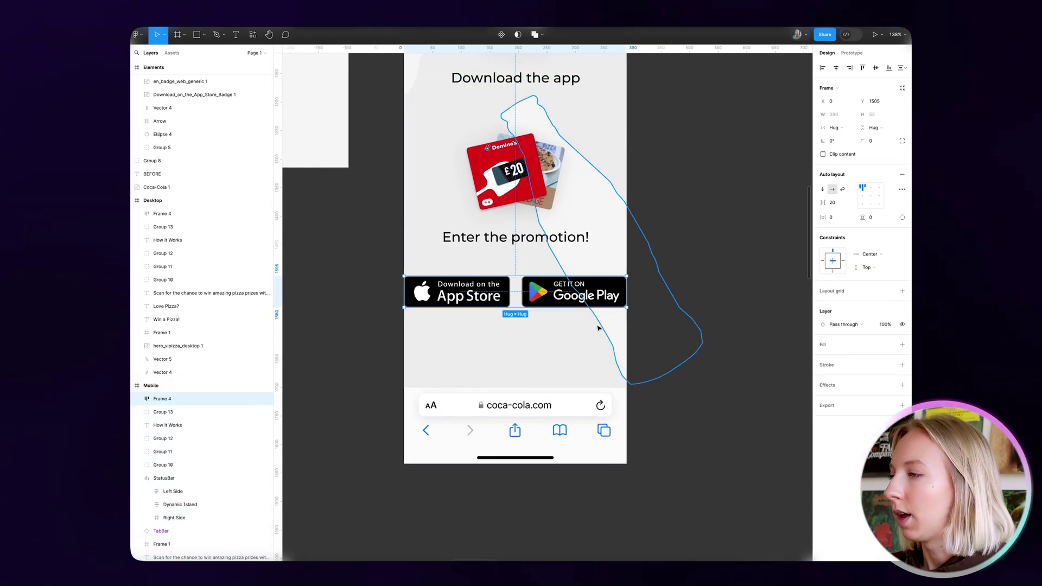
pyautogui.moveTo(529, 307); pyautogui.dragTo(530, 304)
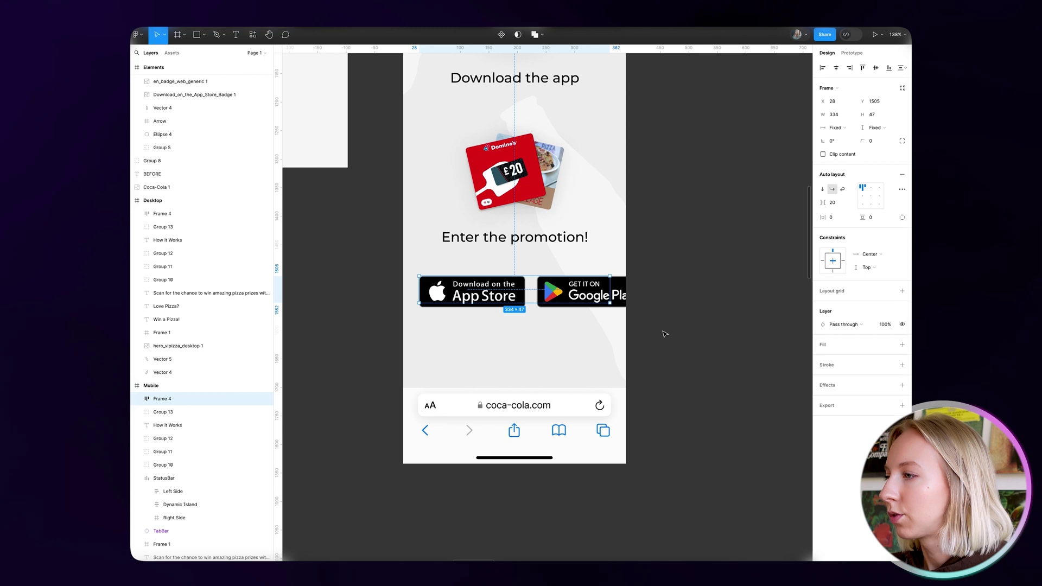
pyautogui.hotkey('ctrl', 'z')
pyautogui.hscroll(1, 601, 297)
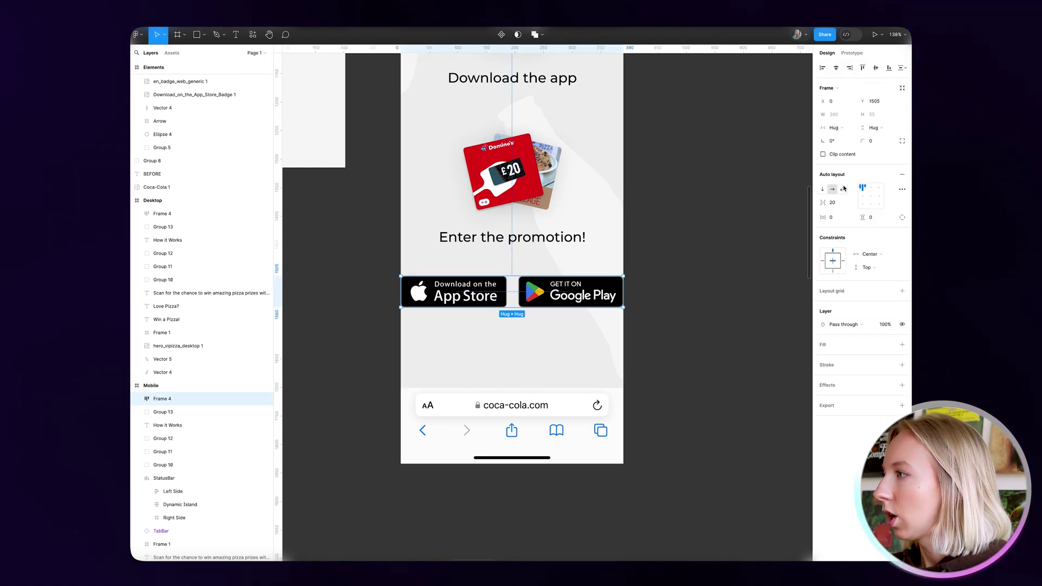
# - Ungroup the mobile badge row and move the Google Play badge closer to the App Store badge, at X 200
pyautogui.hotkey('ctrl', 'shift', 'g')
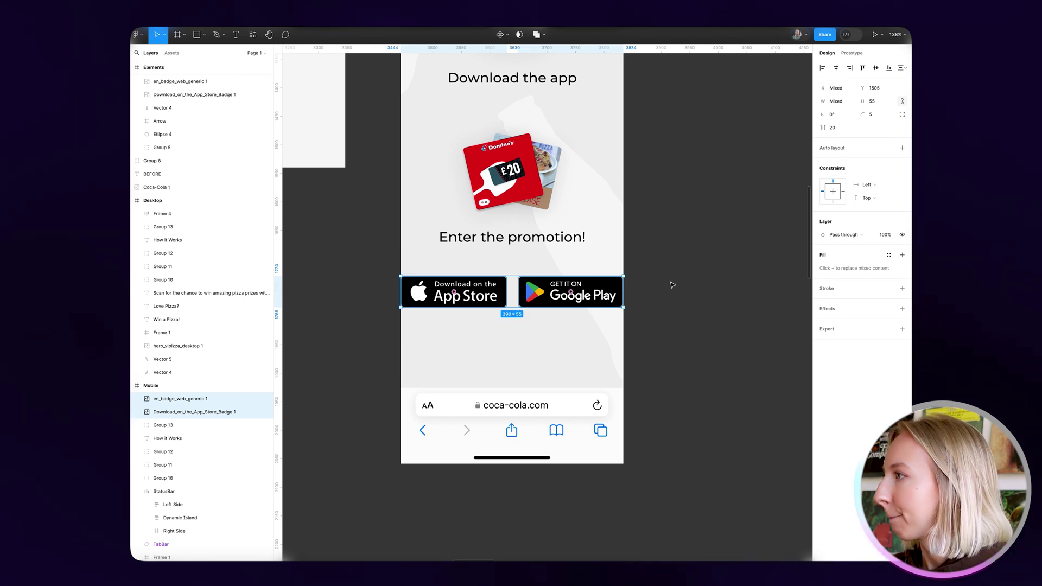
pyautogui.click(549, 293)
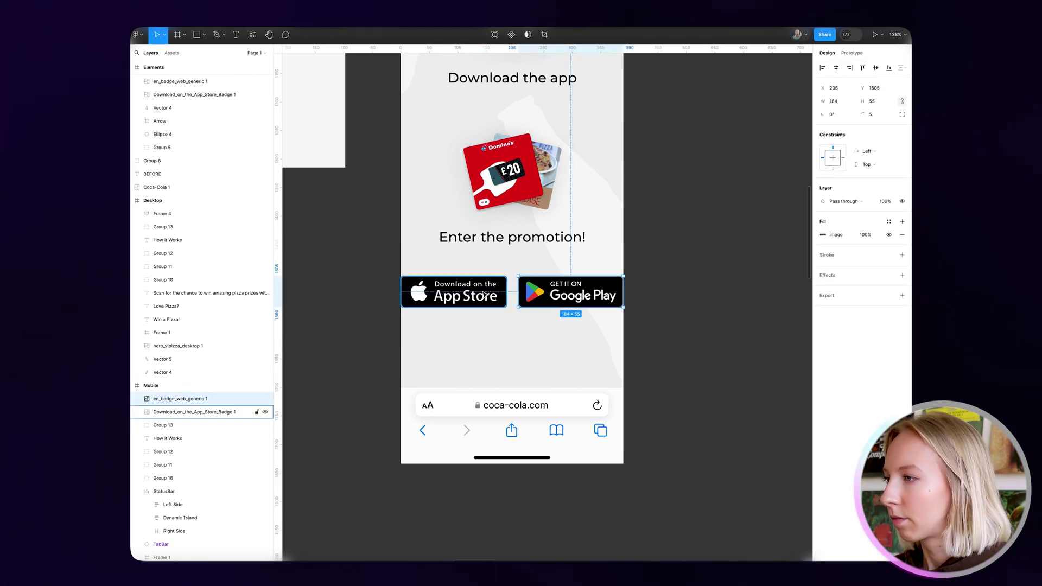
pyautogui.hotkey('shift', 'Left')
pyautogui.press('Right')
pyautogui.press('Right')
pyautogui.press('Right')
pyautogui.press('Right')
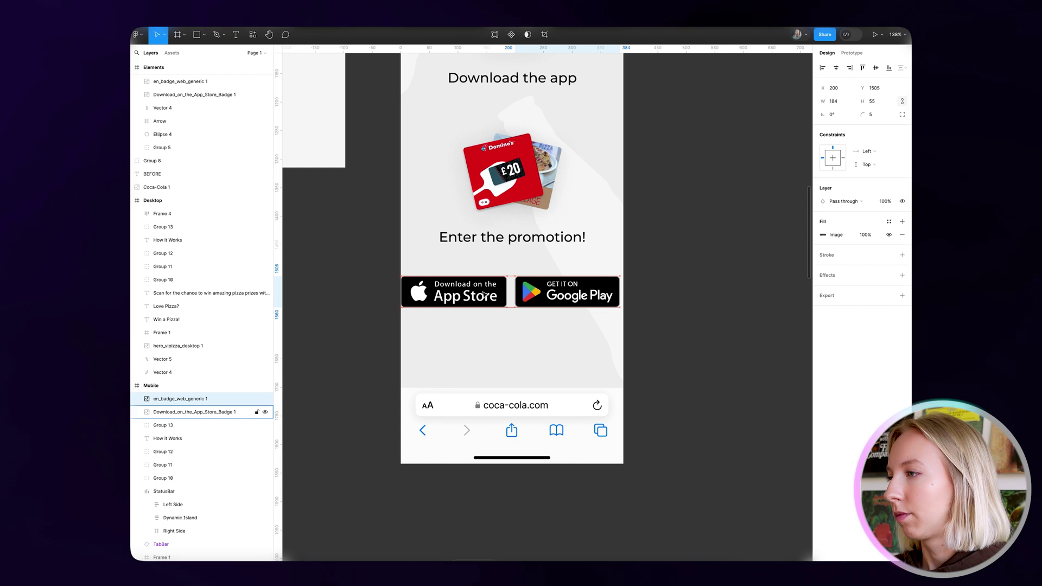
# - Scale both mobile store badges to 50 px tall and centre them horizontally in the frame
pyautogui.keyDown('shift'); pyautogui.click(484, 295); pyautogui.keyUp('shift')
pyautogui.moveTo(563, 294)
pyautogui.mouseDown()
pyautogui.moveTo(603, 302)
pyautogui.moveTo(573, 297)
pyautogui.mouseUp()
pyautogui.click(837, 69)
pyautogui.press('super+z')
pyautogui.press('alt')
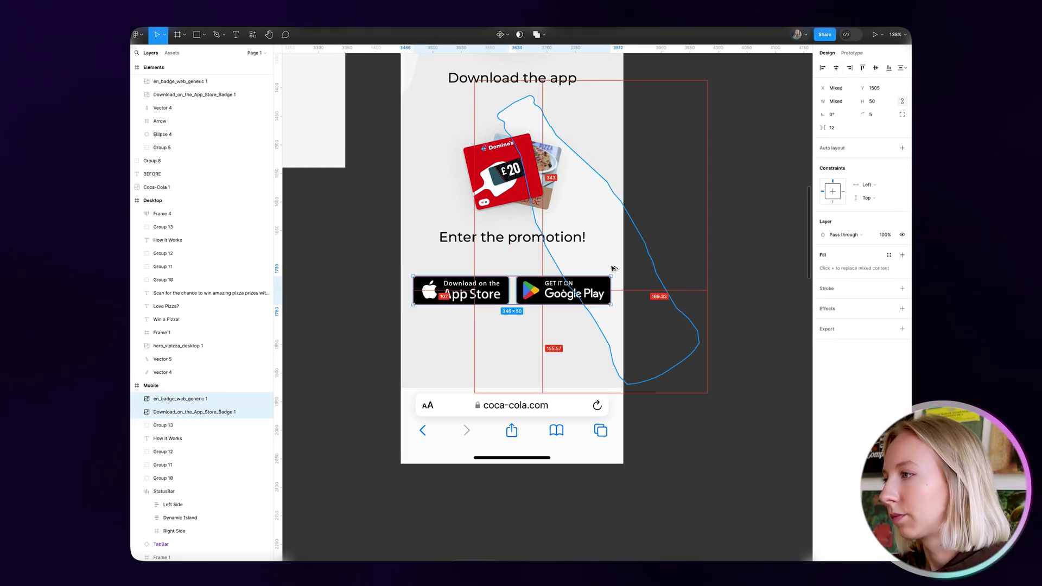
# - Move the mobile App Store badge to X 20 and the Google Play badge to X 204 for equal side margins
pyautogui.click(633, 300)
pyautogui.click(439, 291)
pyautogui.press('alt')
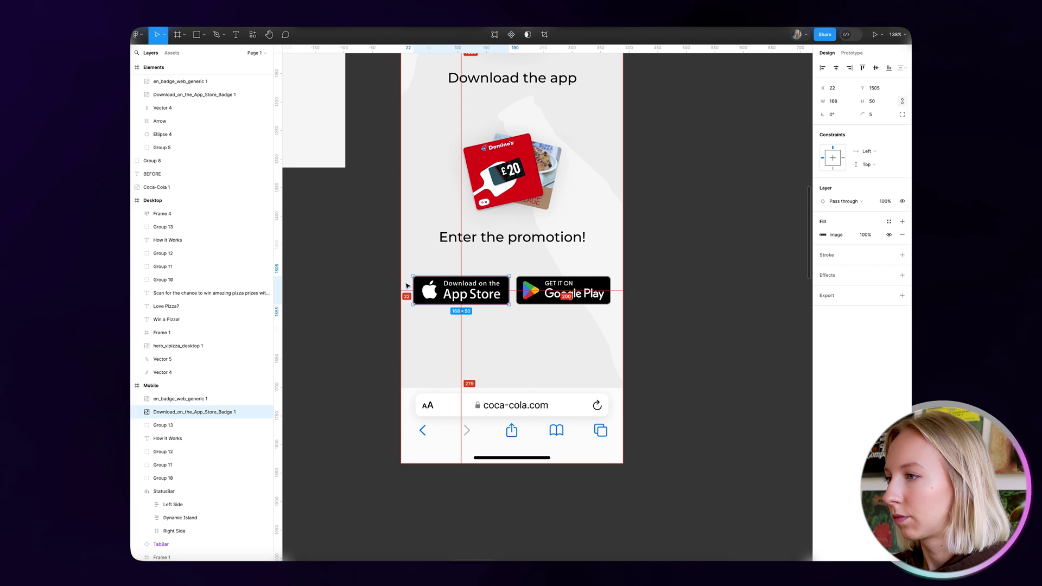
pyautogui.press('Left')
pyautogui.press('Left')
pyautogui.hscroll(-2, 523, 274)
pyautogui.scroll(-1, 524, 274)
pyautogui.click(587, 260)
pyautogui.press('alt')
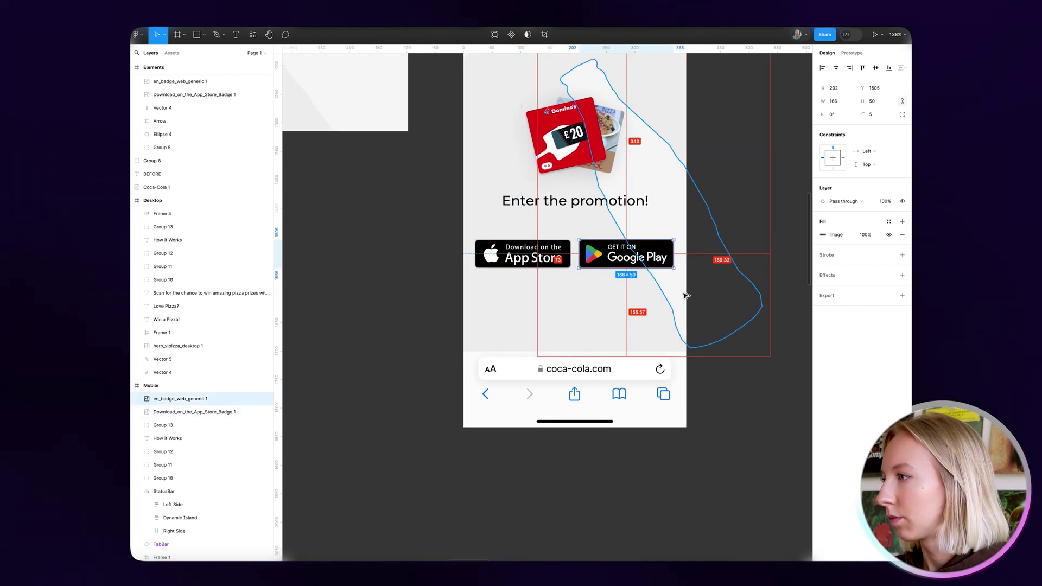
pyautogui.click(688, 354)
pyautogui.scroll(-6, 705, 356)
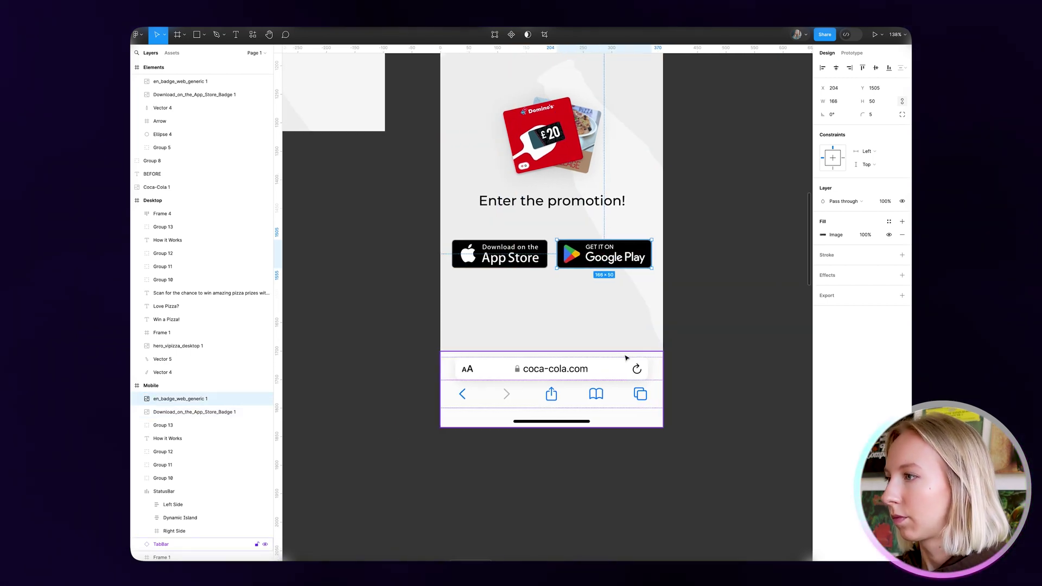
# - Move both mobile store badges down to Y 1523
pyautogui.hscroll(-2, 731, 358)
pyautogui.scroll(1, 731, 359)
pyautogui.click(514, 408)
pyautogui.keyDown('shift'); pyautogui.click(576, 408); pyautogui.keyUp('shift')
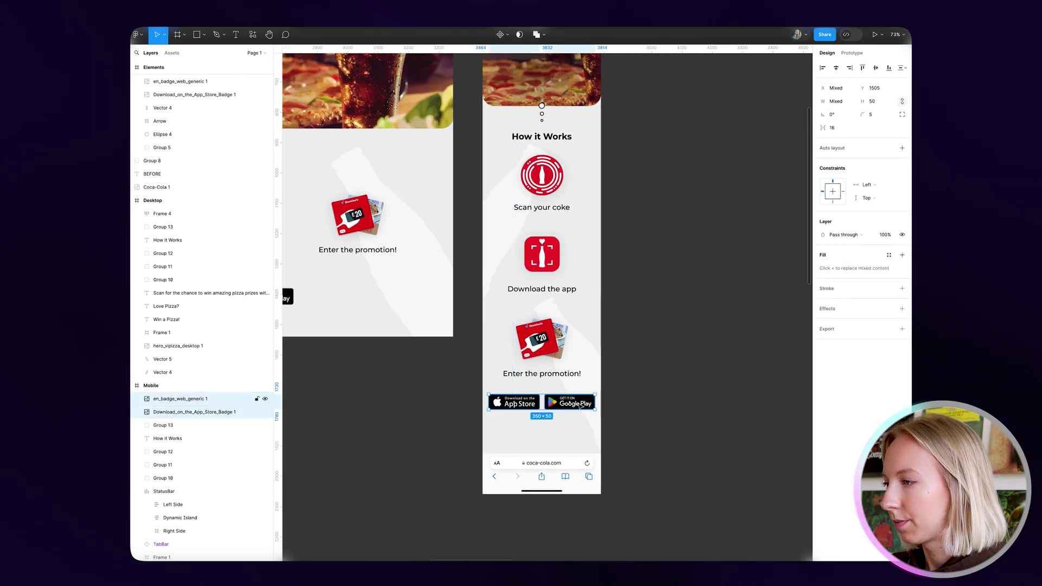
pyautogui.click(629, 423)
pyautogui.scroll(-4, 622, 426)
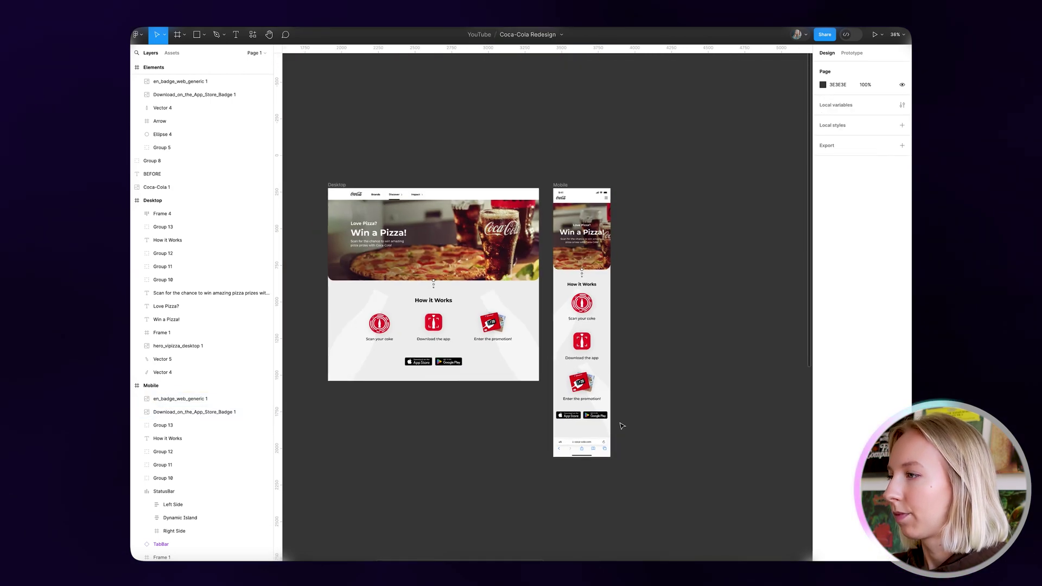
# - Group the two mobile store badges and move the group down to Y 1543
pyautogui.scroll(4, 632, 439)
pyautogui.click(546, 385)
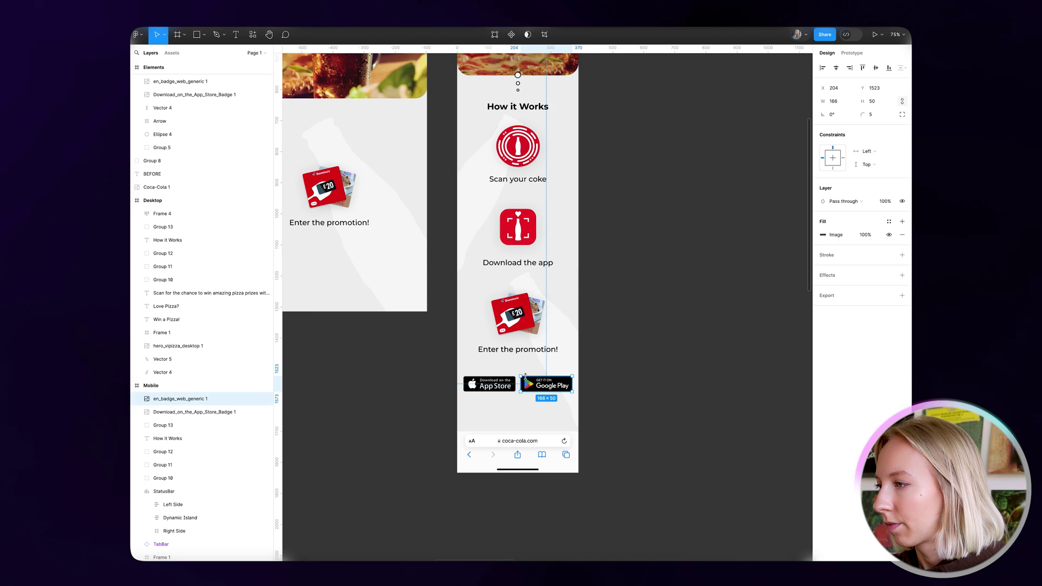
pyautogui.keyDown('shift'); pyautogui.click(492, 386); pyautogui.keyUp('shift')
pyautogui.hotkey('ctrl', 'g')
pyautogui.moveTo(540, 387); pyautogui.dragTo(550, 395)
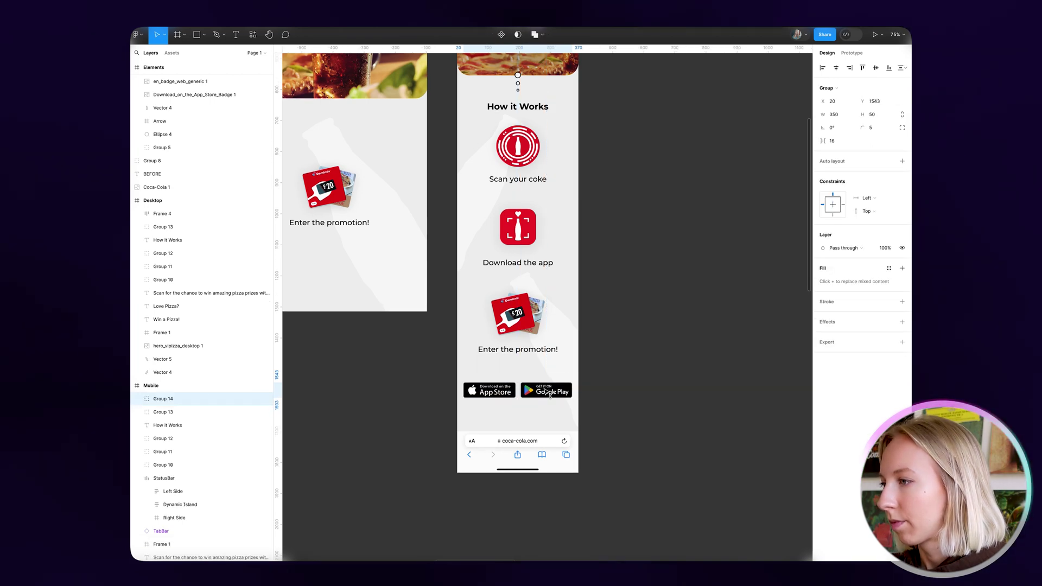
pyautogui.click(605, 390)
pyautogui.scroll(-2, 604, 388)
pyautogui.scroll(2, 605, 324)
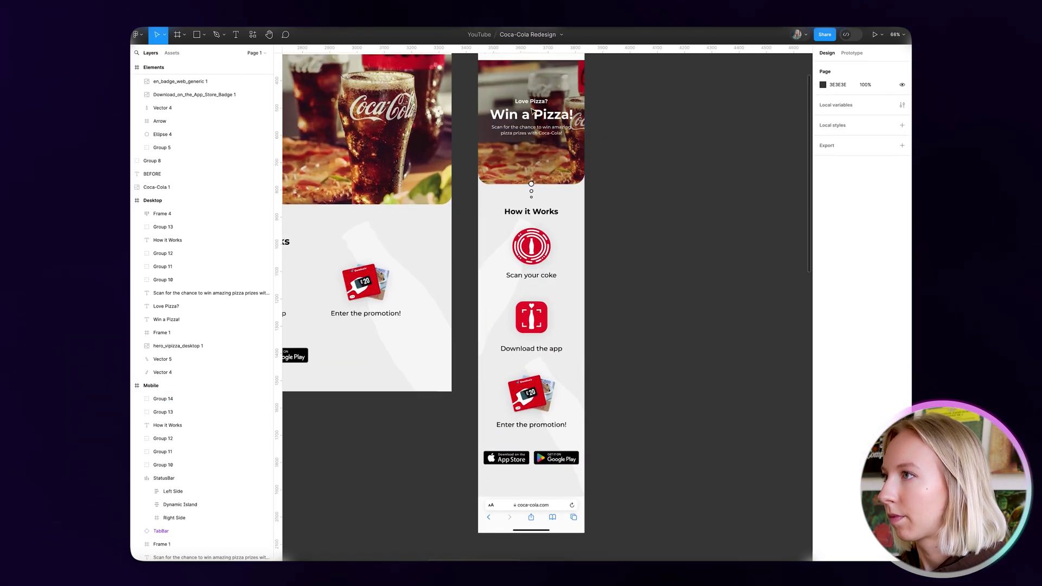
pyautogui.scroll(-3, 575, 168)
pyautogui.scroll(1, 573, 164)
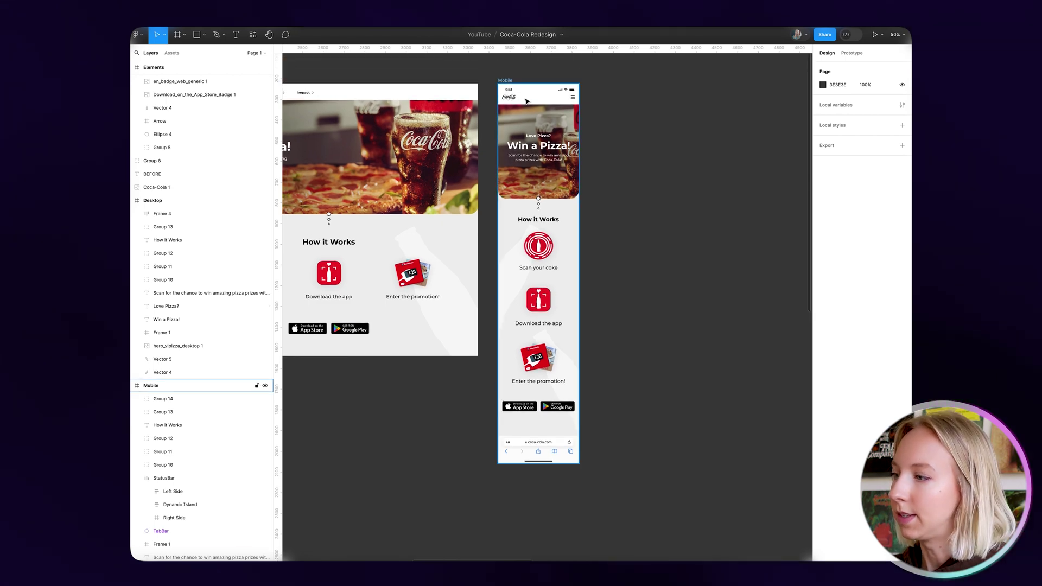